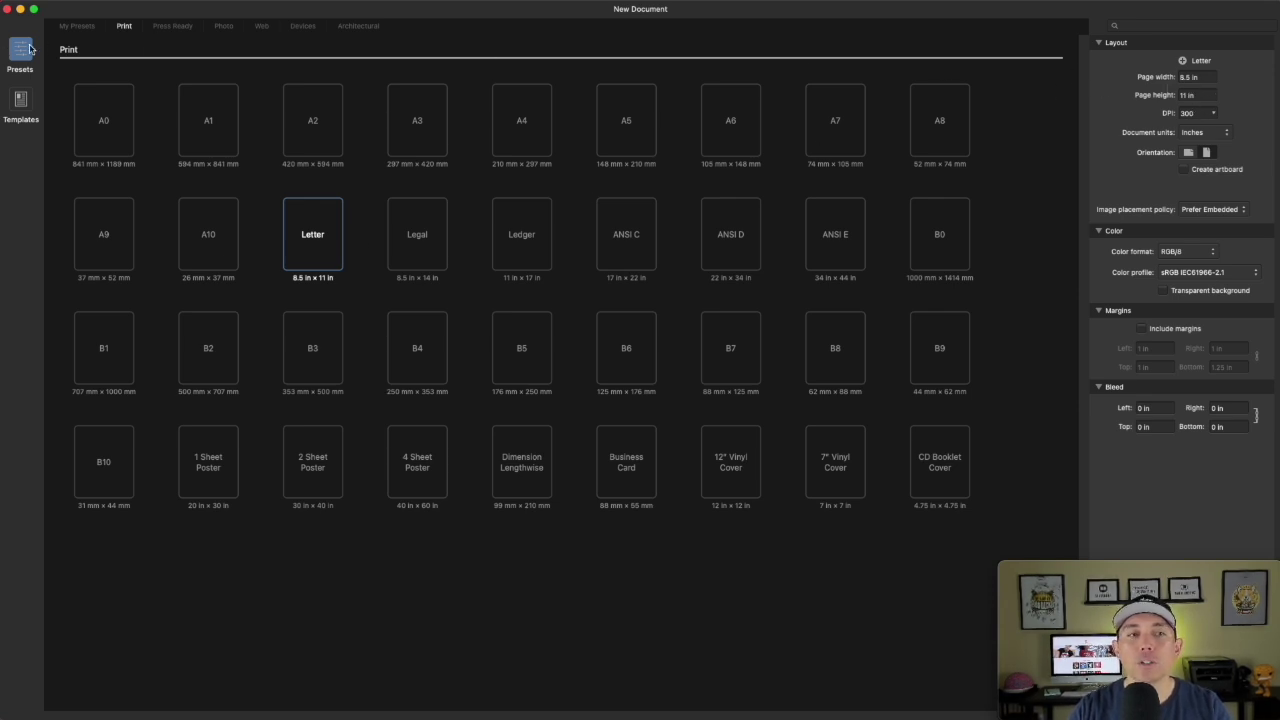
Create a new document measured in pixels, 4500 px wide and 5400 px high.
{"action": "left_click", "coordinate": [75, 27]}
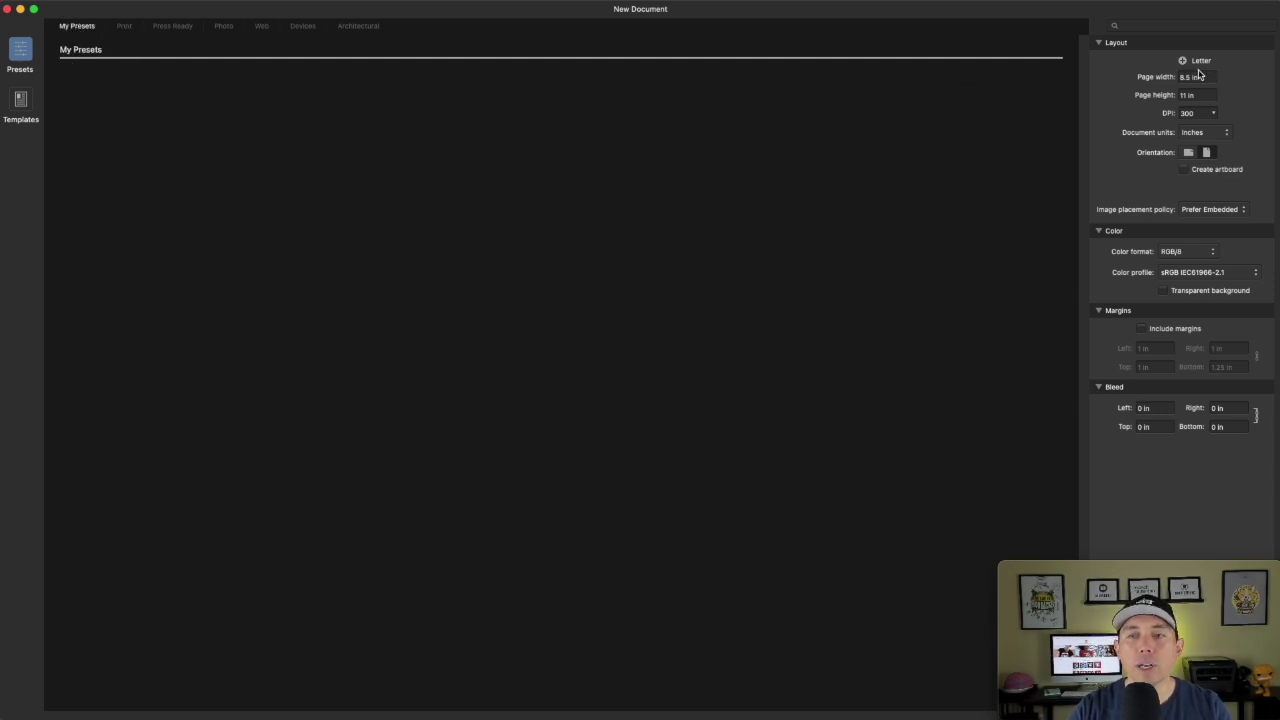
{"action": "left_click", "coordinate": [1219, 135]}
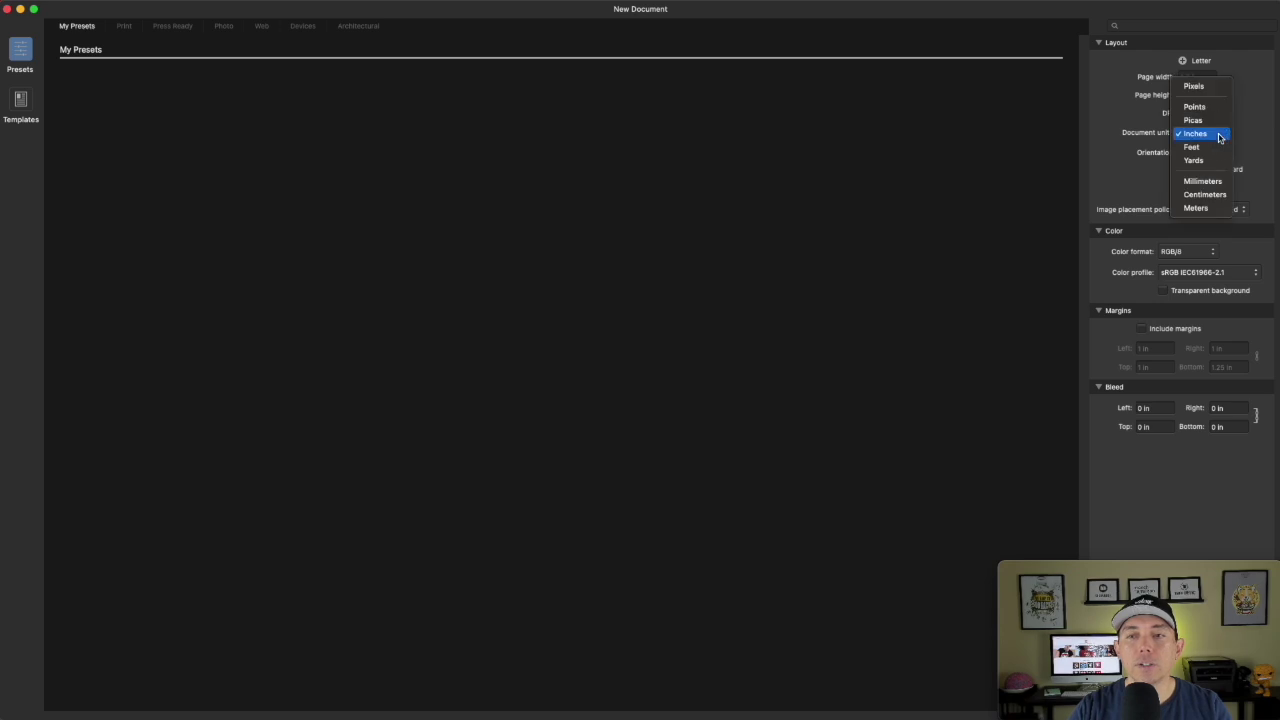
{"action": "left_click", "coordinate": [1200, 85]}
{"action": "left_click", "coordinate": [1198, 79]}
{"action": "key", "text": "BackSpace"}
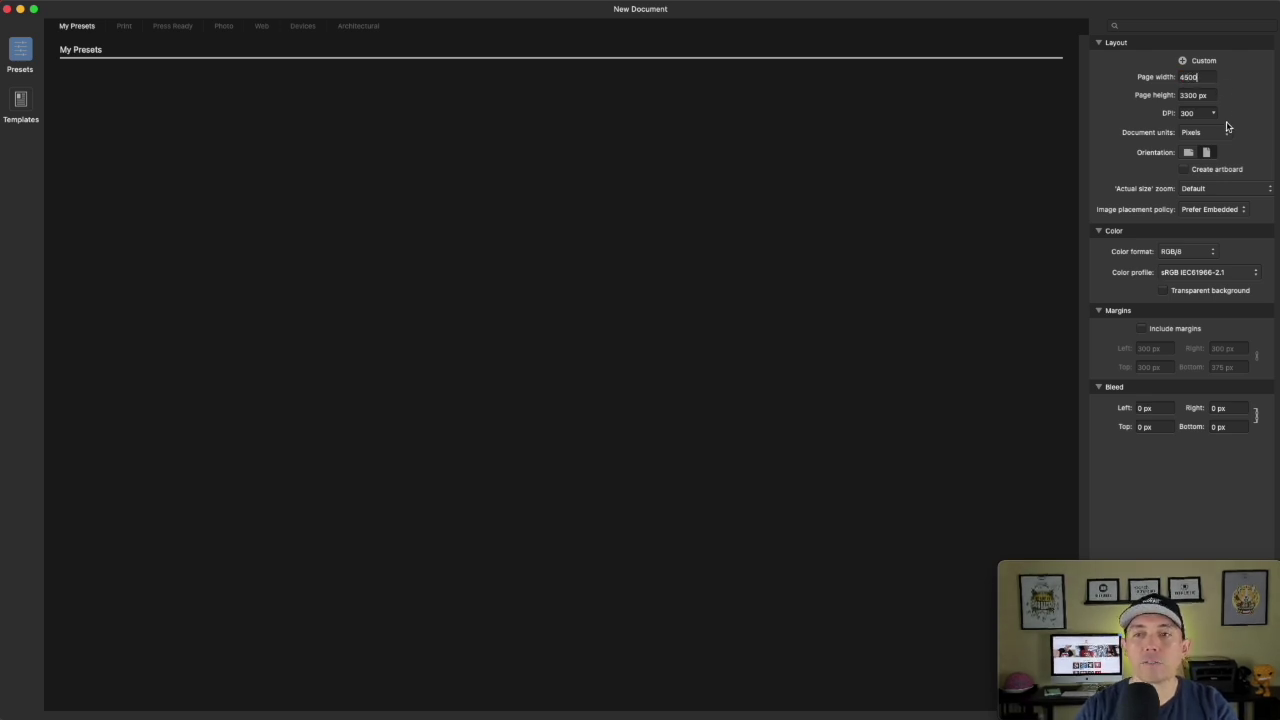
{"action": "left_click", "coordinate": [1198, 97]}
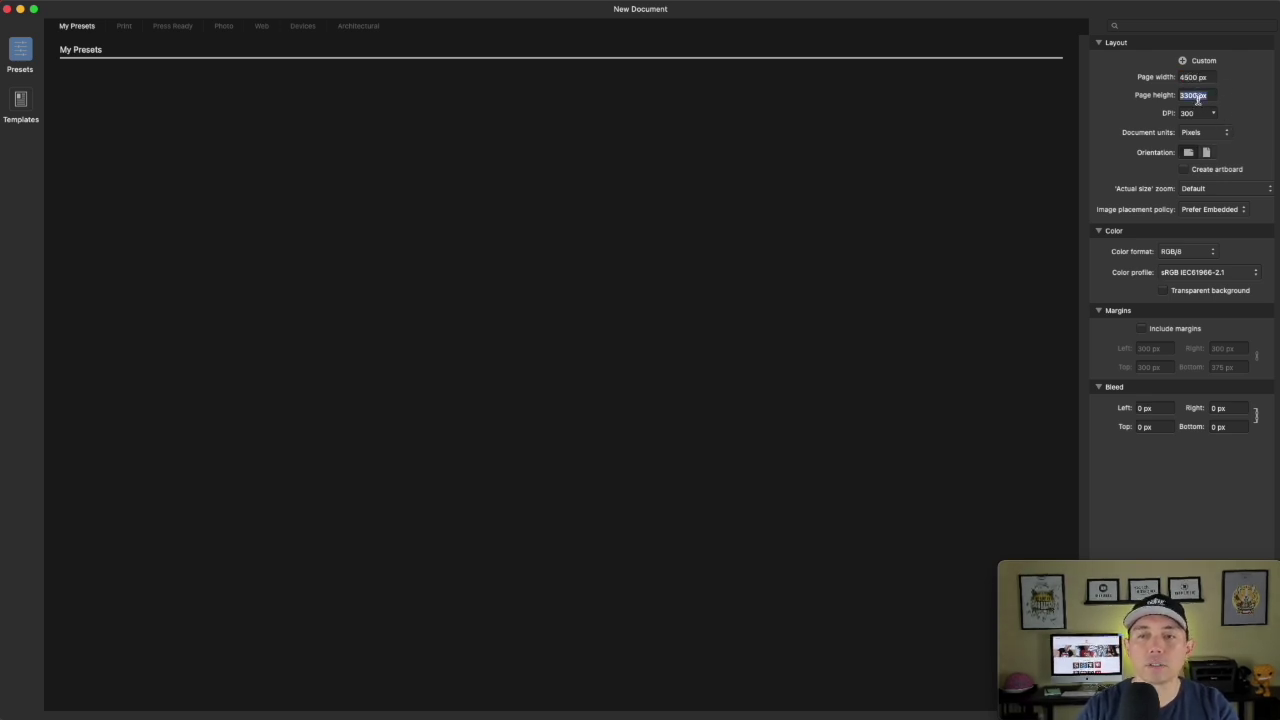
{"action": "type", "text": "5400"}
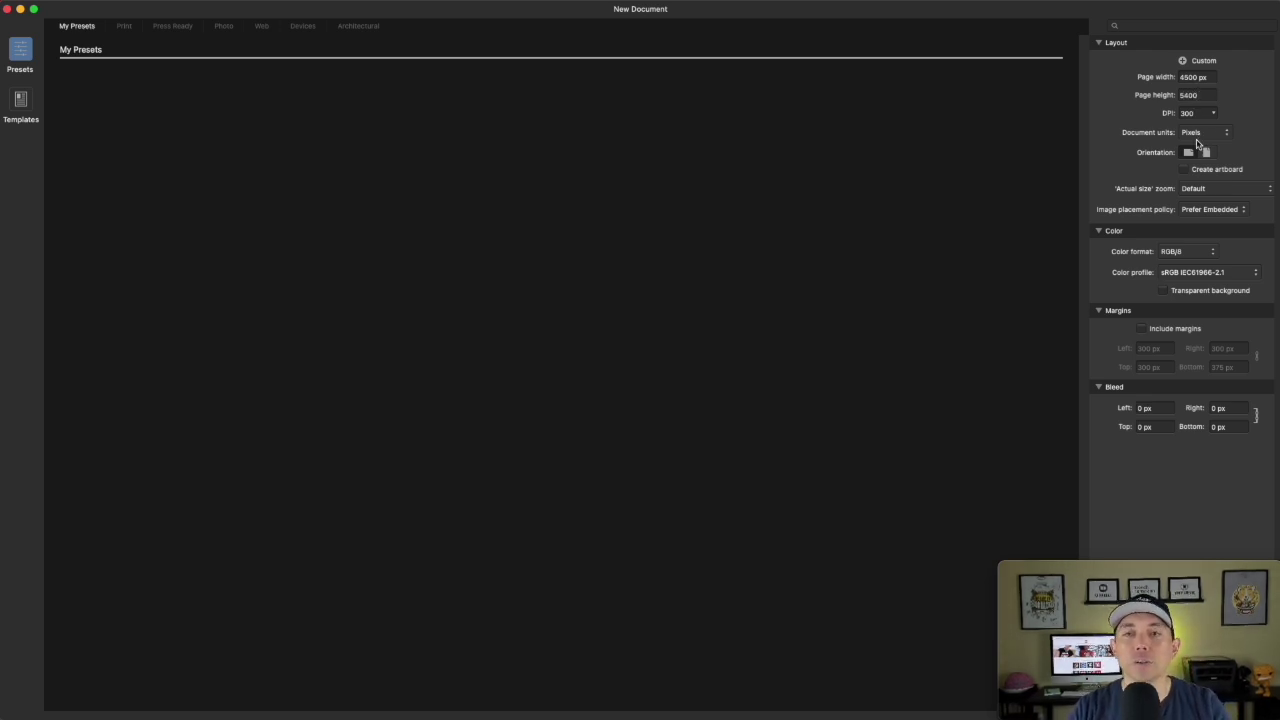
{"action": "left_click", "coordinate": [1207, 133]}
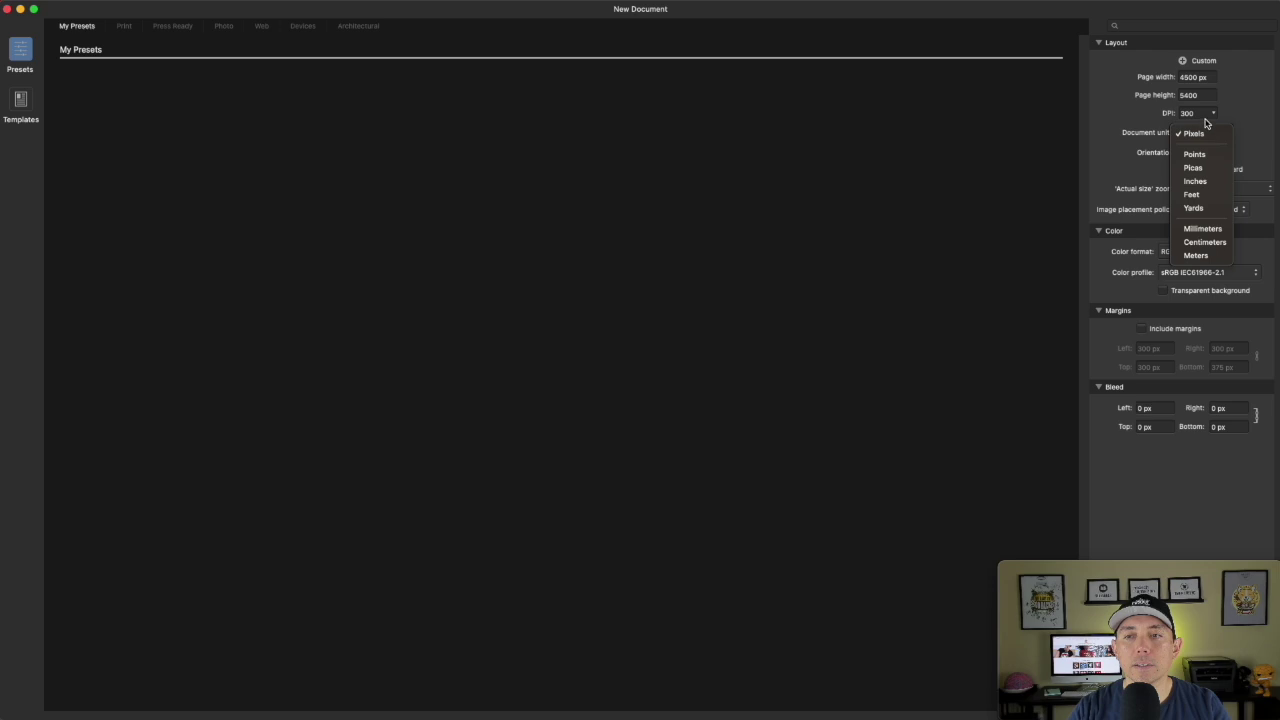
{"action": "left_click", "coordinate": [1256, 117]}
{"action": "key", "text": "Tab"}
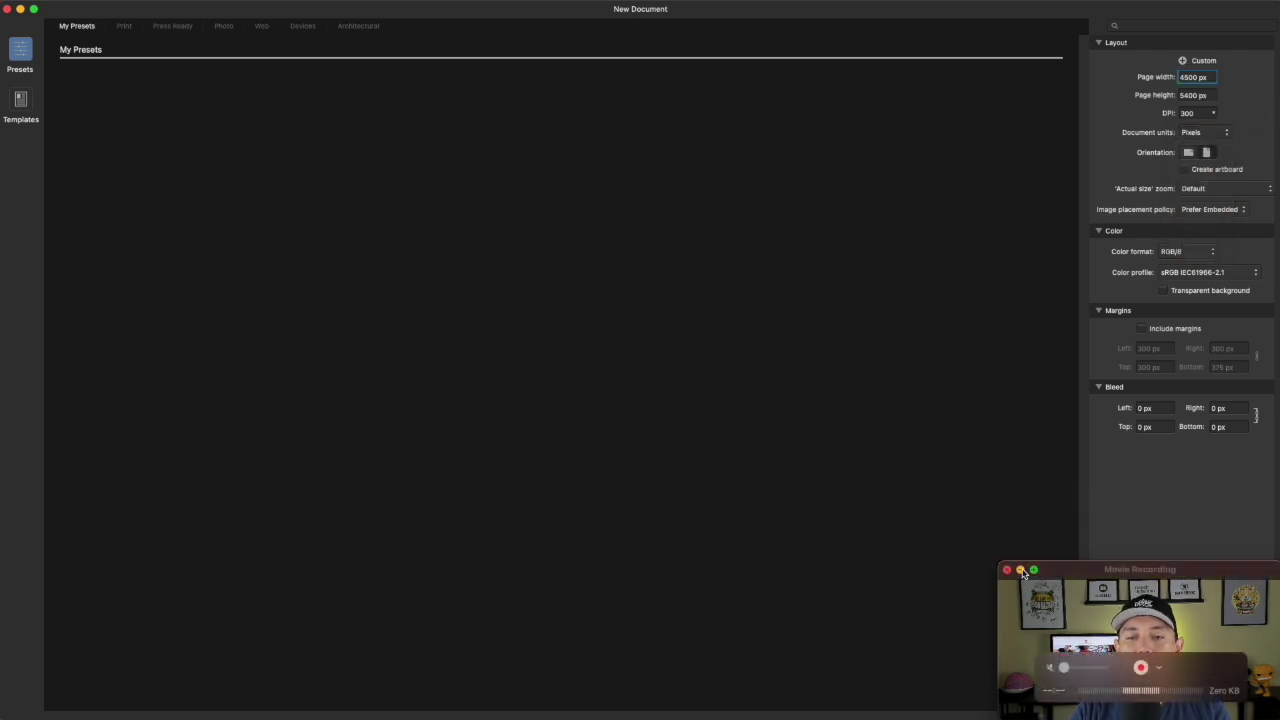
{"action": "left_click", "coordinate": [1021, 570]}
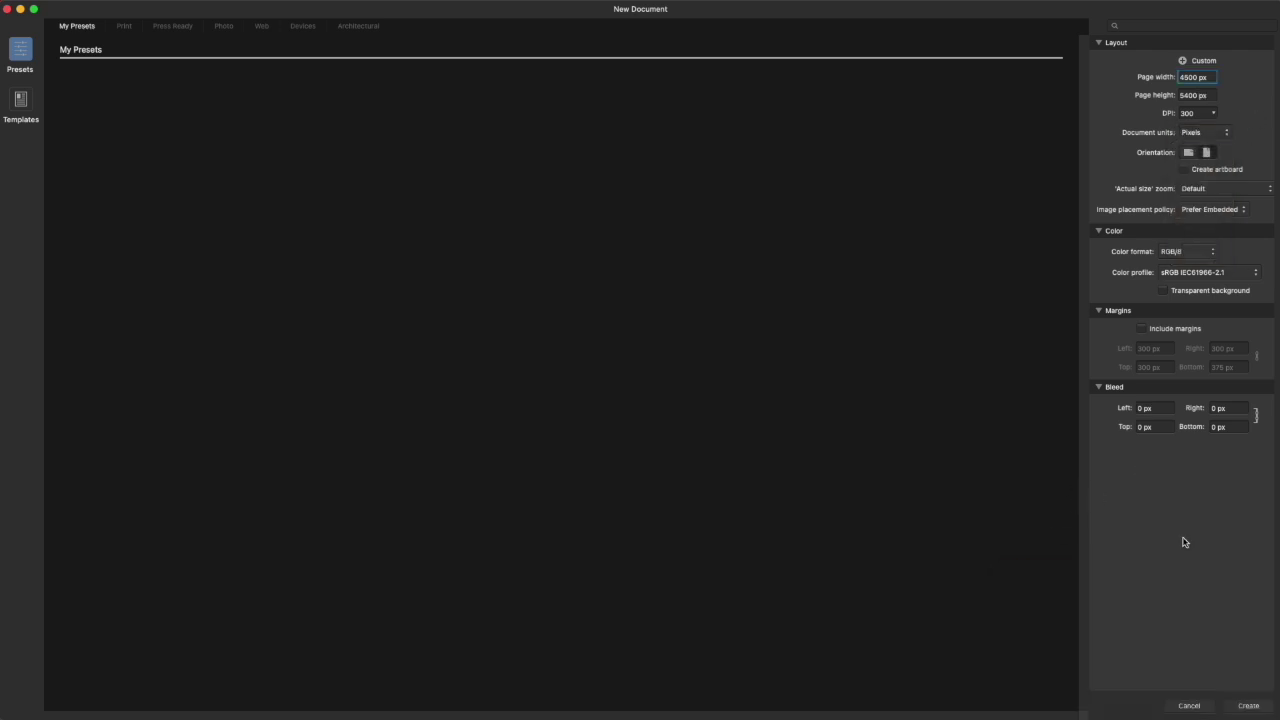
{"action": "left_click", "coordinate": [1257, 709]}
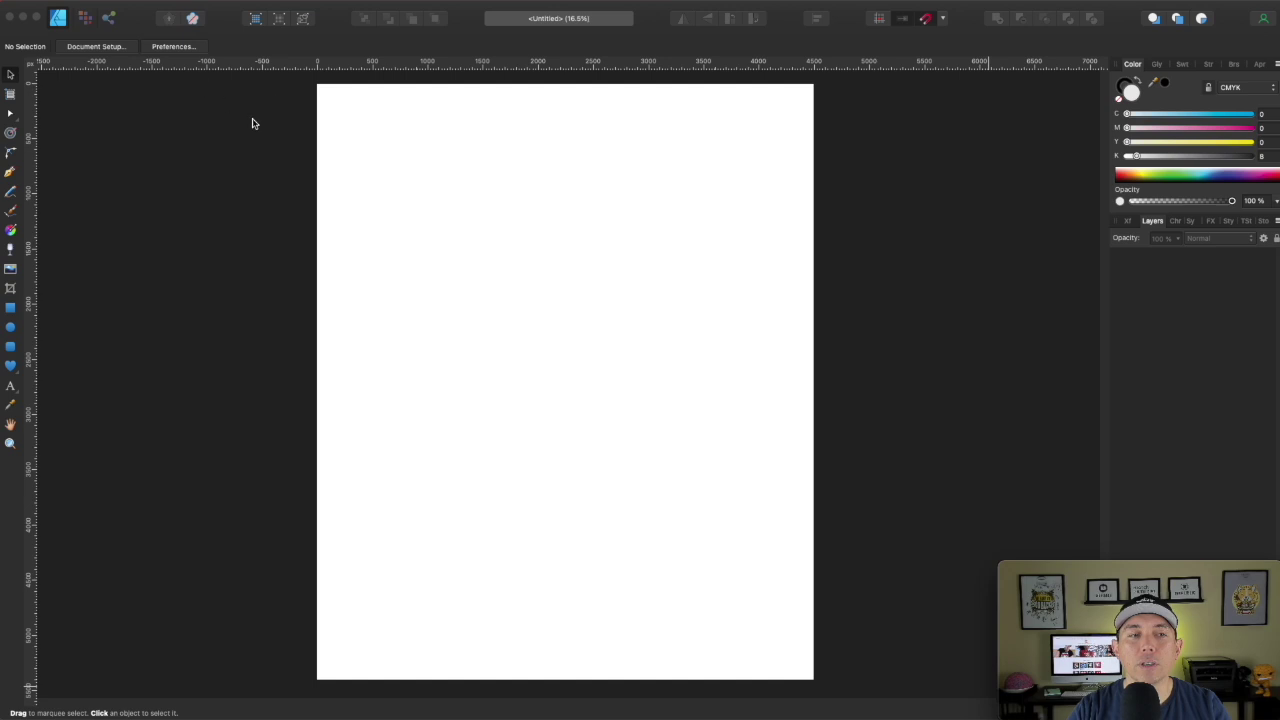
Check the page dimensions in the document setup and insert an artboard at document size.
{"action": "left_click", "coordinate": [101, 48]}
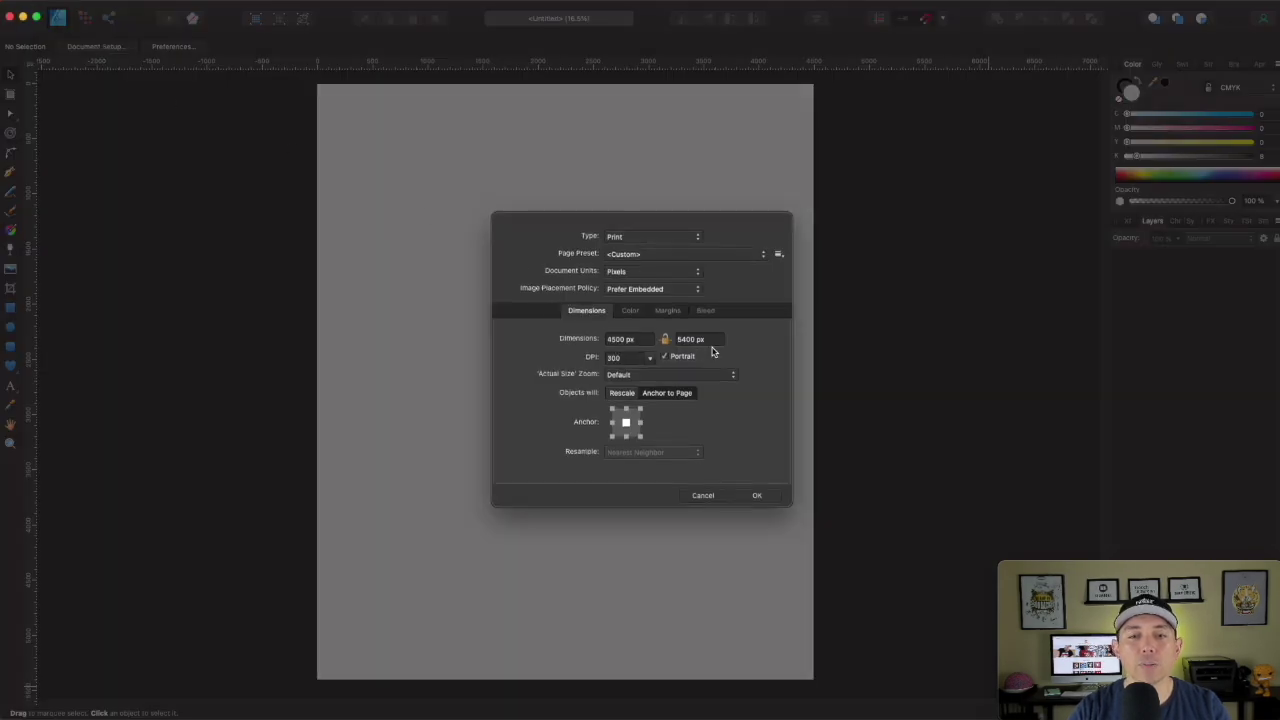
{"action": "left_click", "coordinate": [762, 499]}
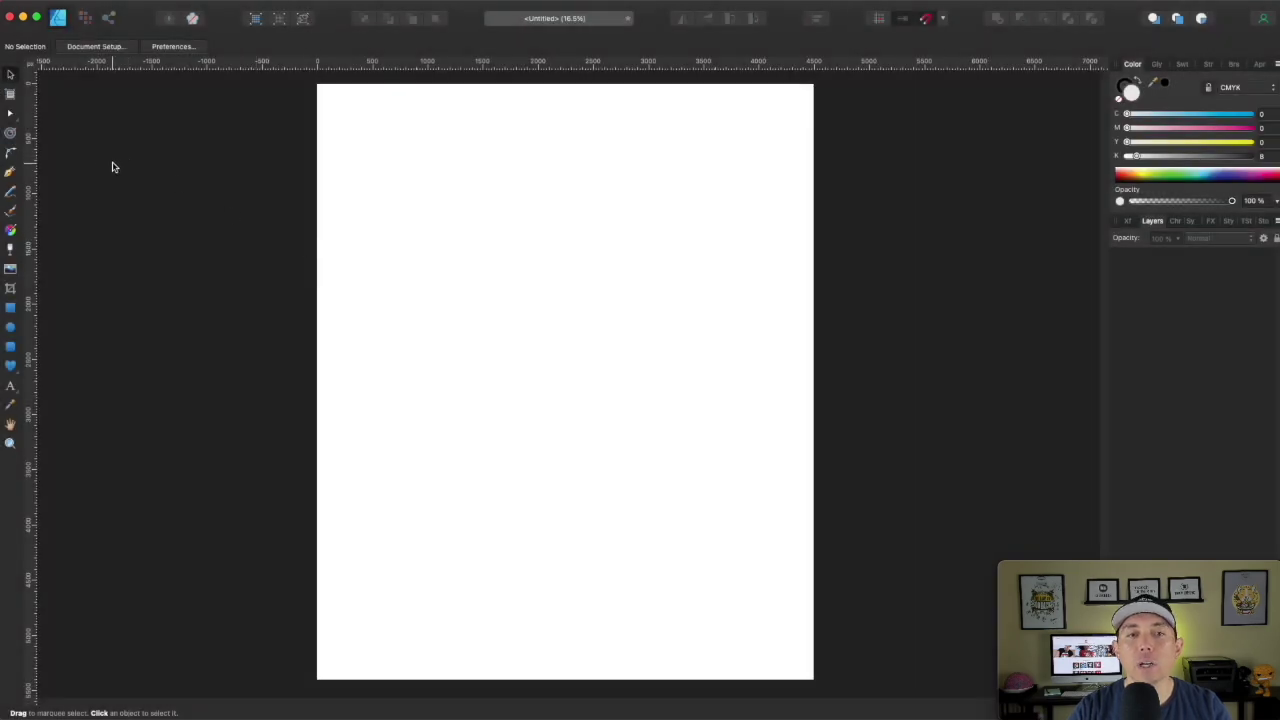
{"action": "left_click", "coordinate": [10, 94]}
{"action": "left_click", "coordinate": [224, 47]}
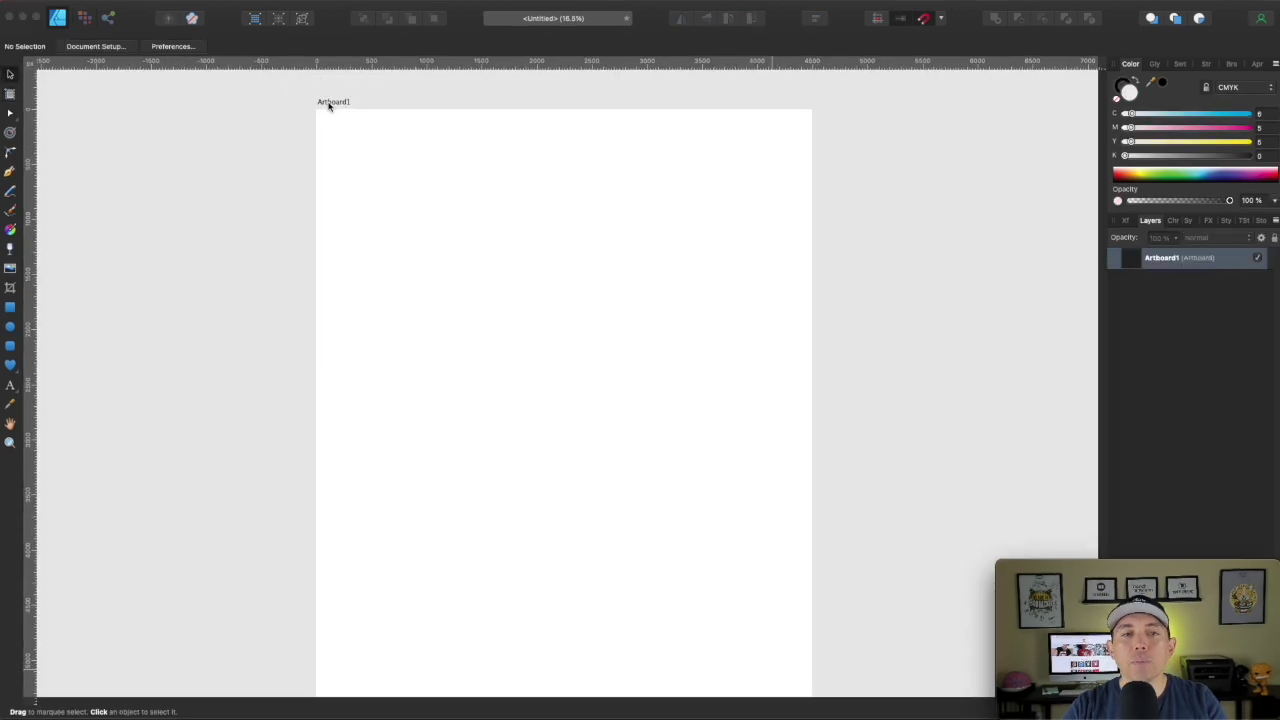
Rename the artboard as MBA TShirt.
{"action": "double_click", "coordinate": [1161, 258]}
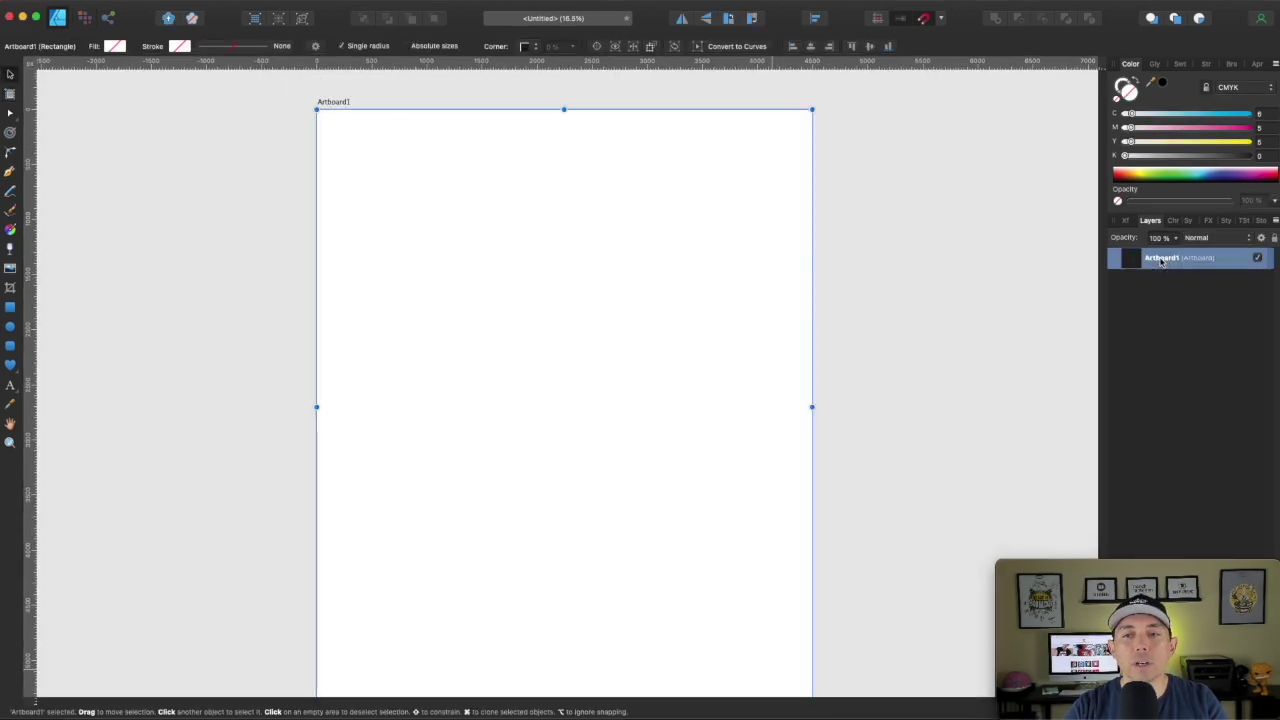
{"action": "type", "text": "TShirt"}
{"action": "left_click", "coordinate": [1146, 257]}
{"action": "type", "text": "MBA"}
{"action": "left_click", "coordinate": [1003, 259]}
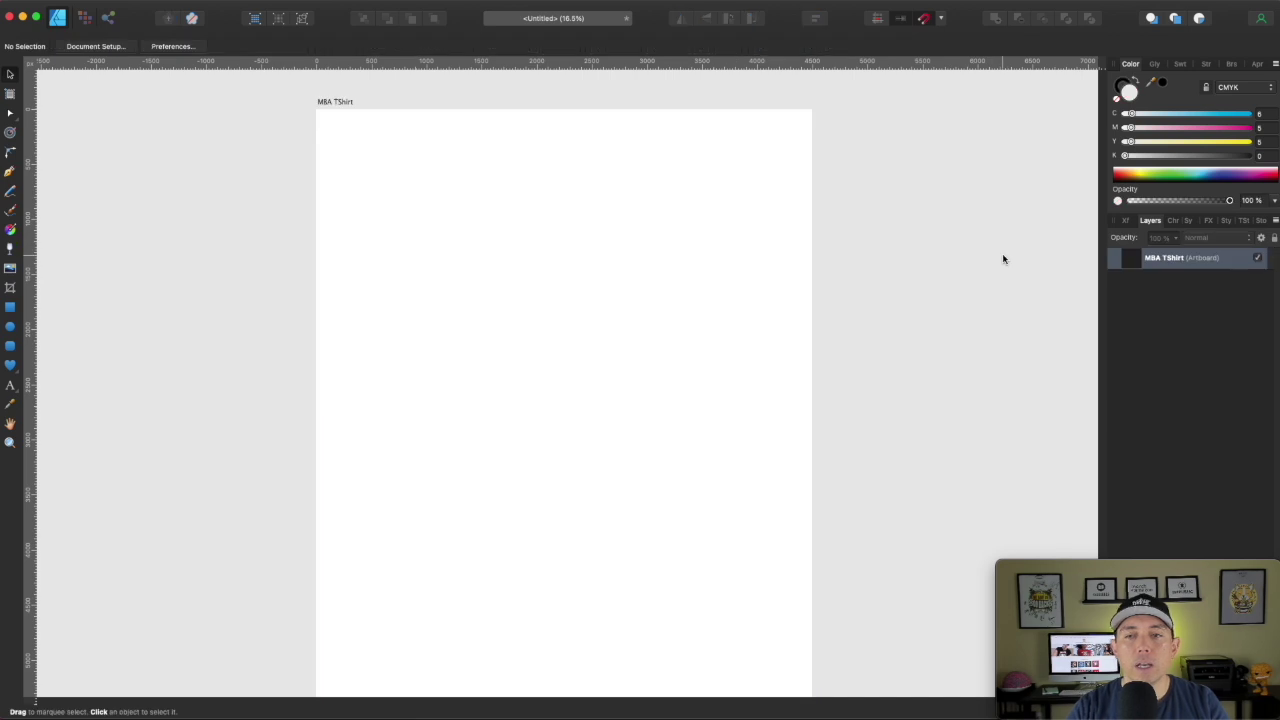
Insert a second document-sized artboard beside the MBA TShirt artboard.
{"action": "left_click", "coordinate": [346, 102]}
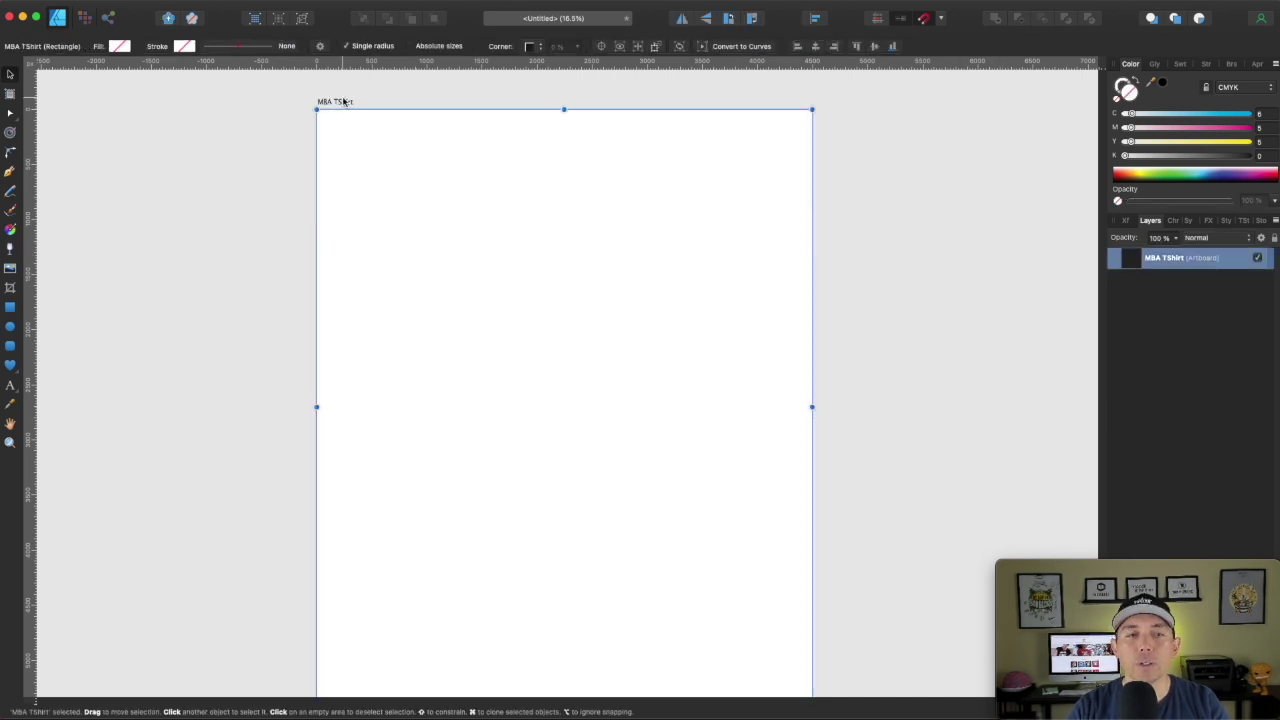
{"action": "left_click", "coordinate": [10, 93]}
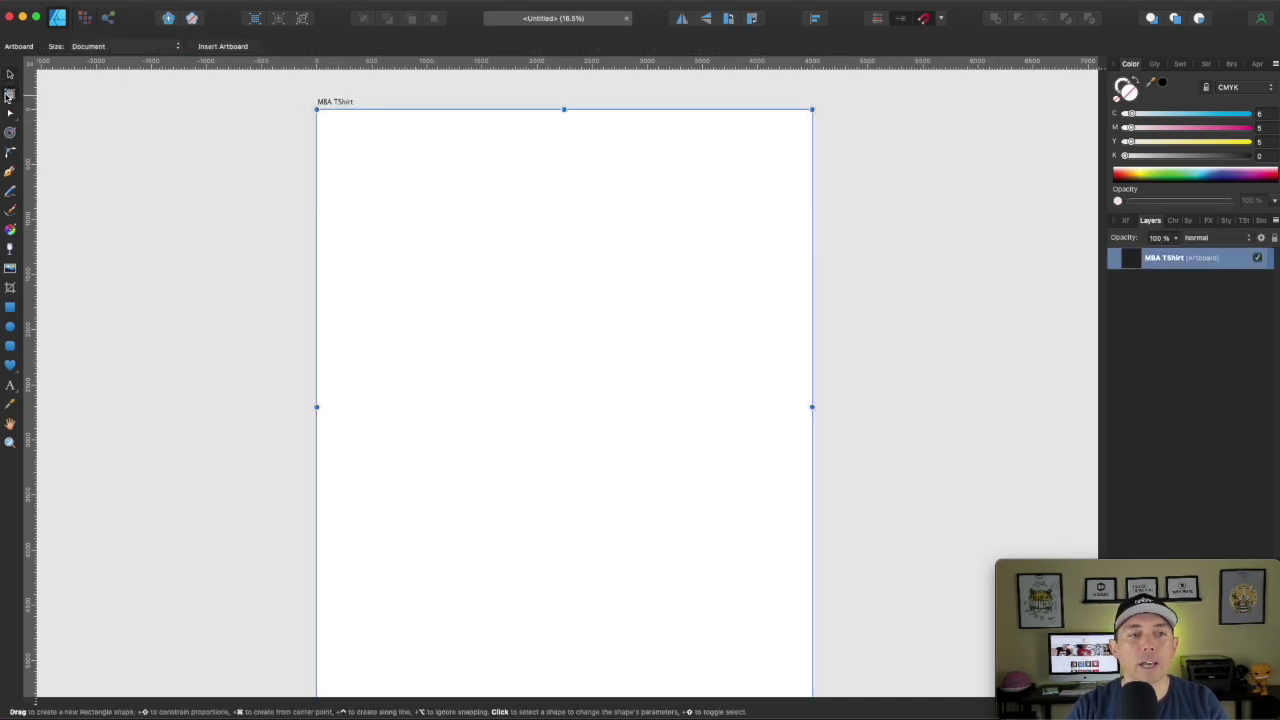
{"action": "left_click", "coordinate": [222, 47]}
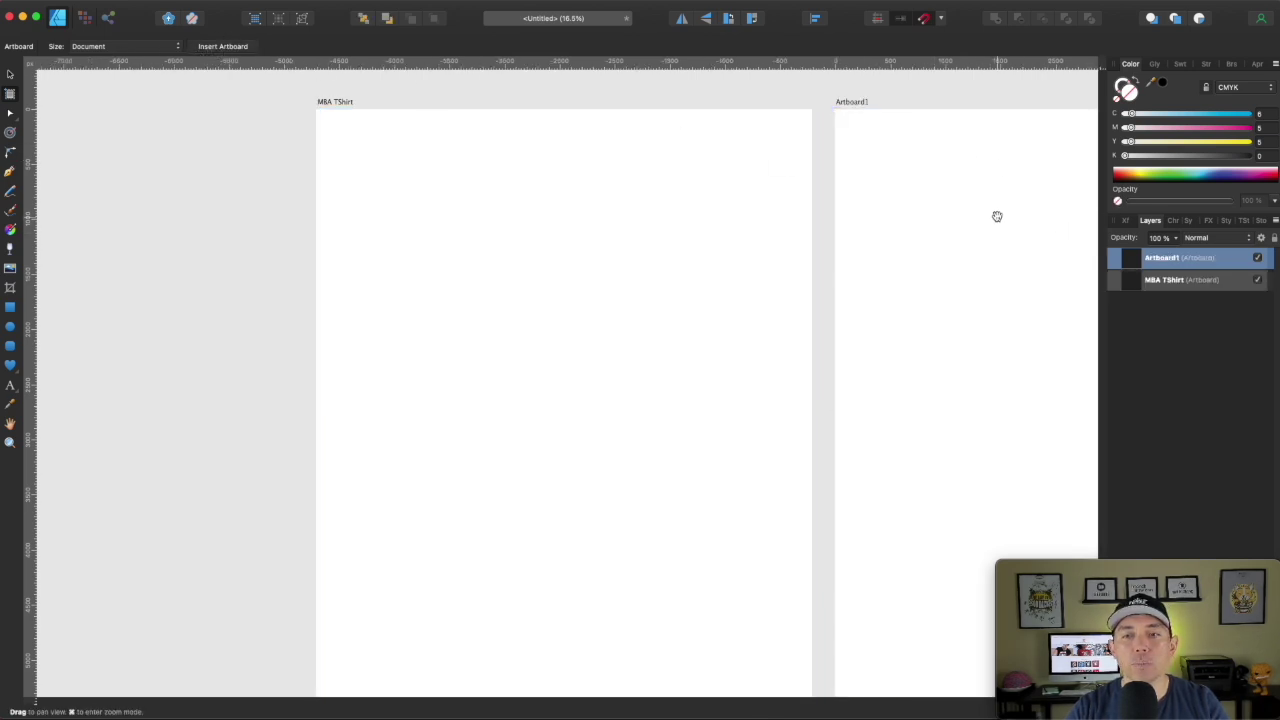
{"action": "scroll", "coordinate": [997, 214], "scroll_direction": "right", "scroll_amount": 8}
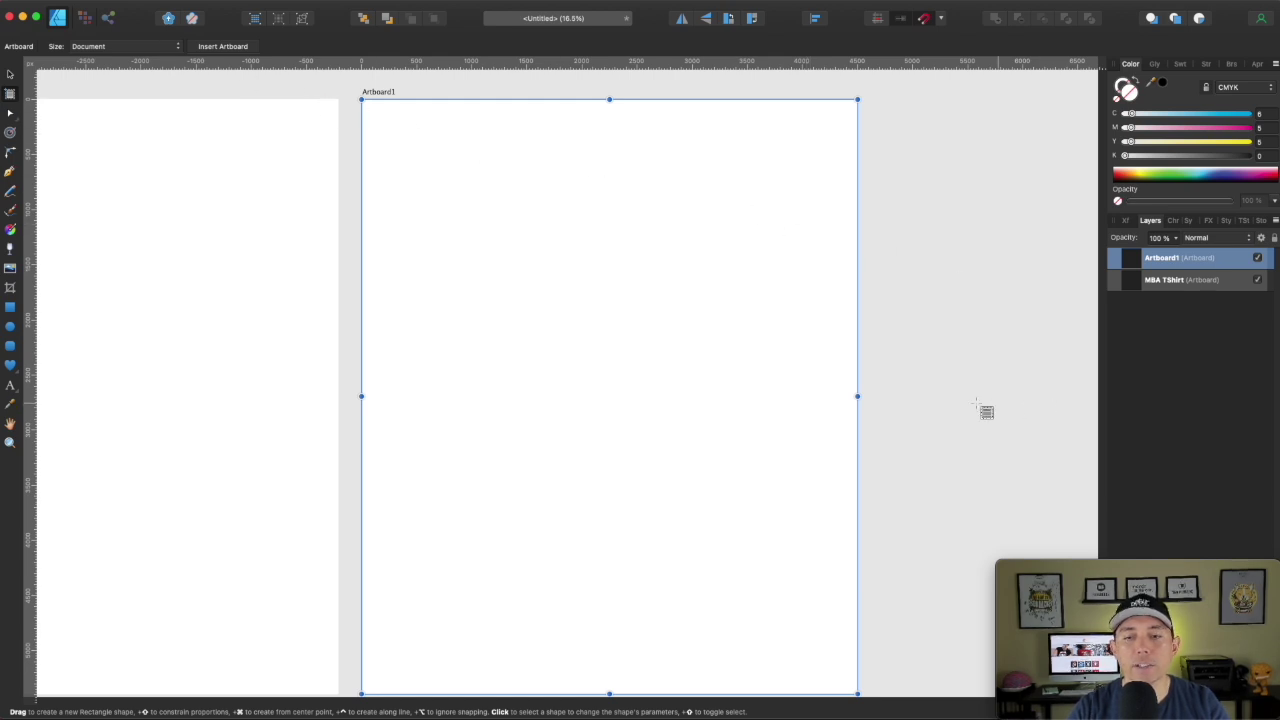
Set the new artboard's height to 4050 px.
{"action": "left_click", "coordinate": [1125, 224]}
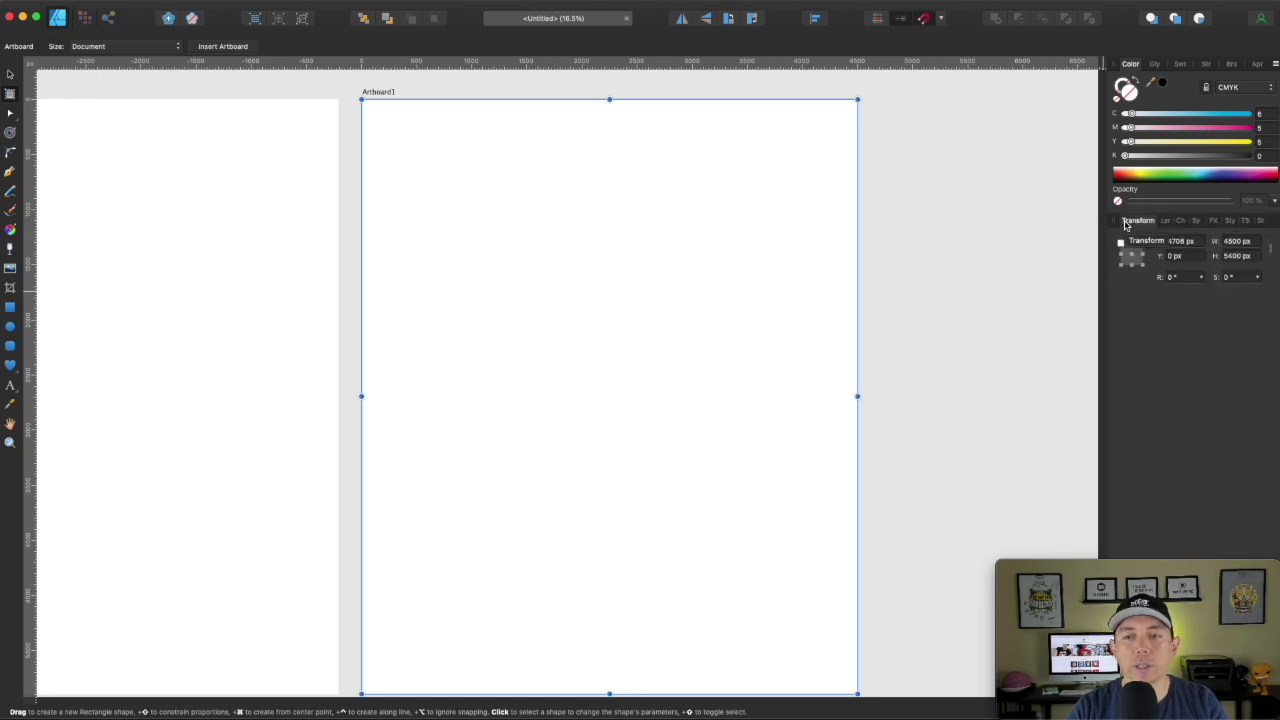
{"action": "double_click", "coordinate": [1235, 257]}
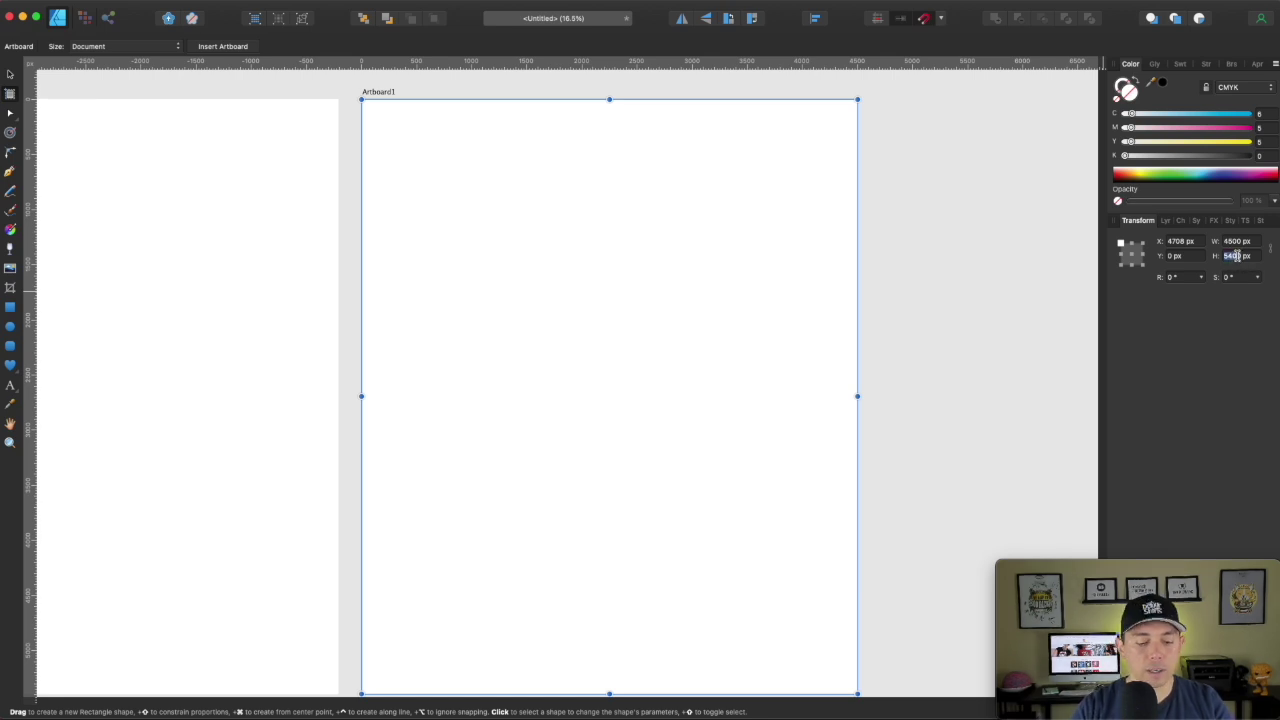
{"action": "type", "text": "40"}
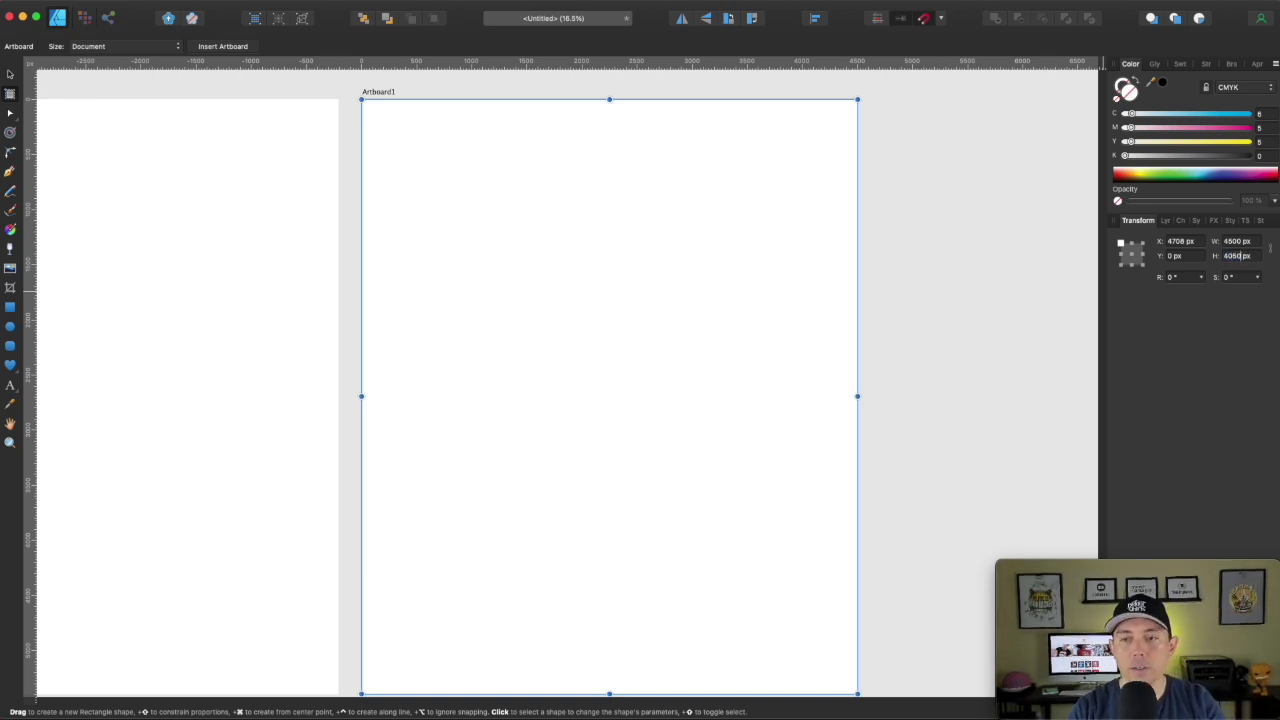
{"action": "left_click", "coordinate": [1247, 242]}
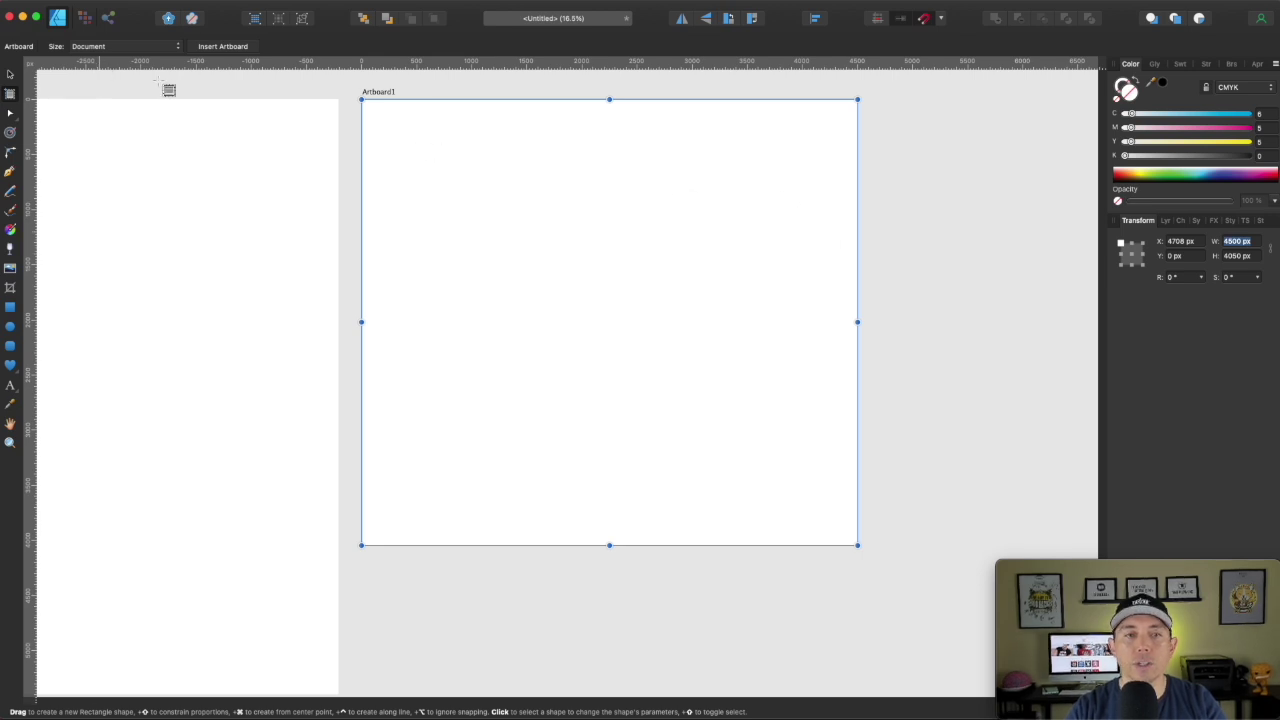
Rename the shorter artboard as MBA Hoodie and deselect it.
{"action": "left_click", "coordinate": [1165, 220]}
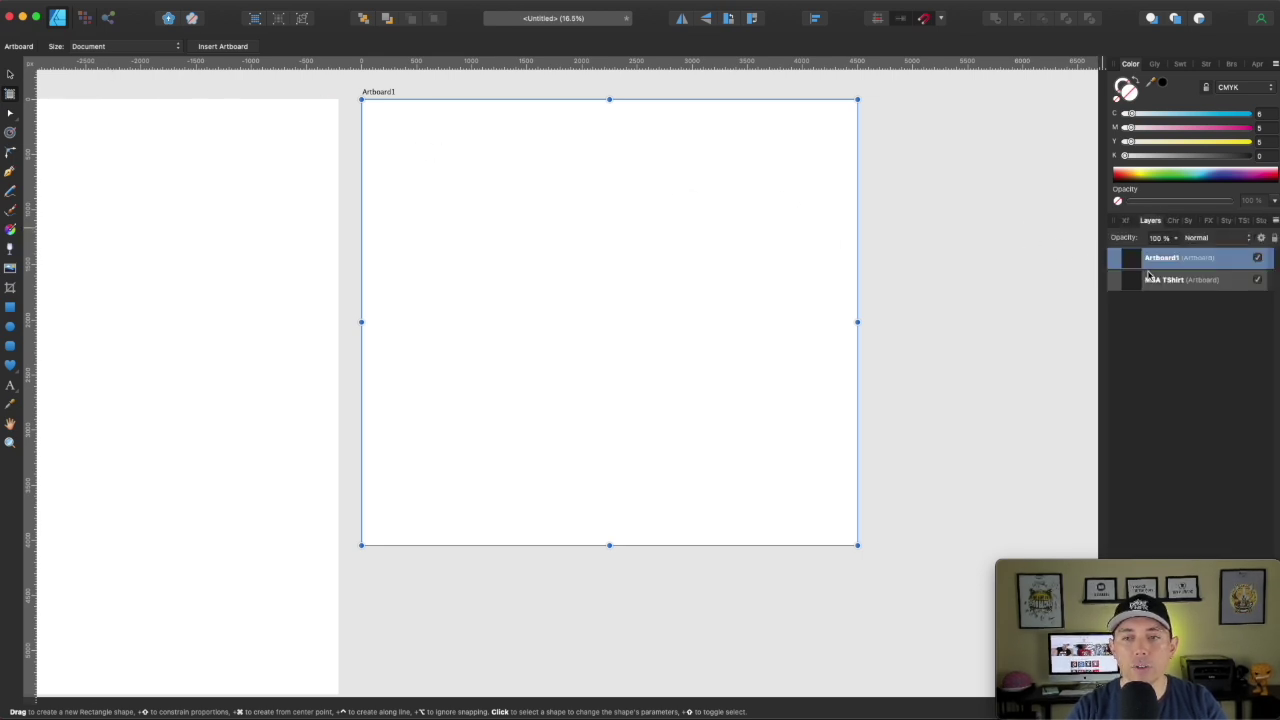
{"action": "double_click", "coordinate": [1167, 260]}
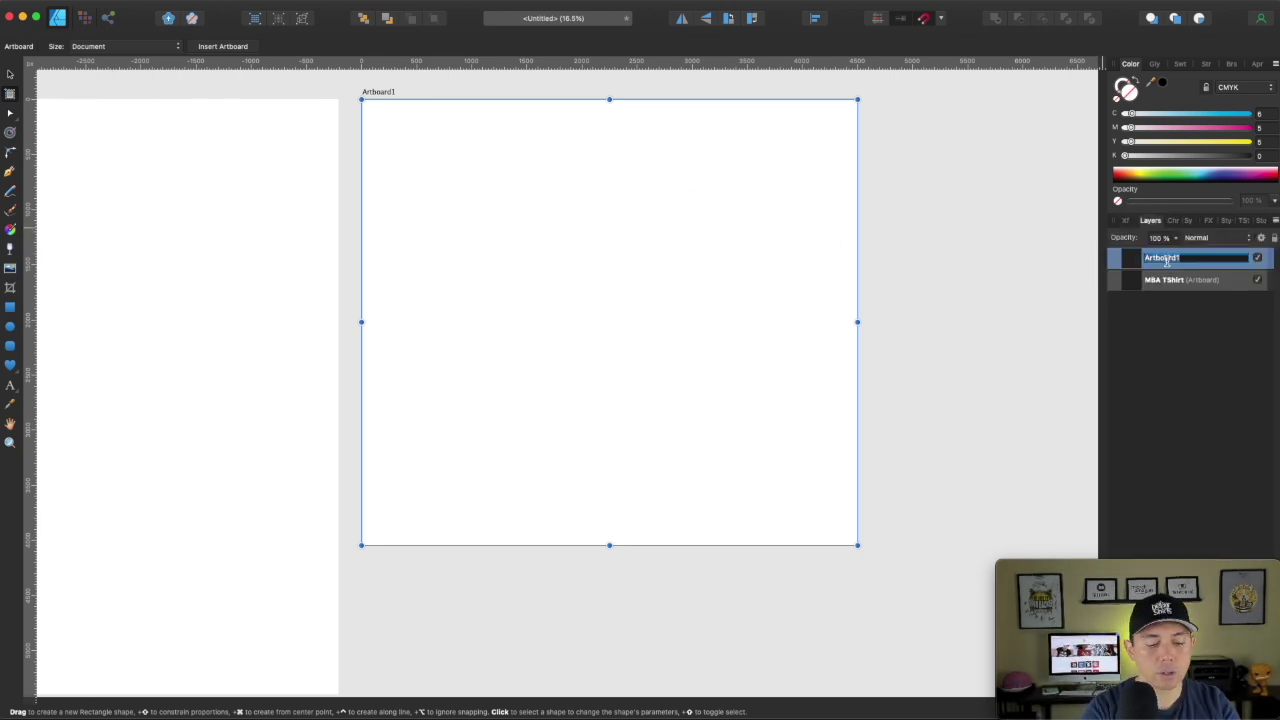
{"action": "type", "text": "MBA Hood"}
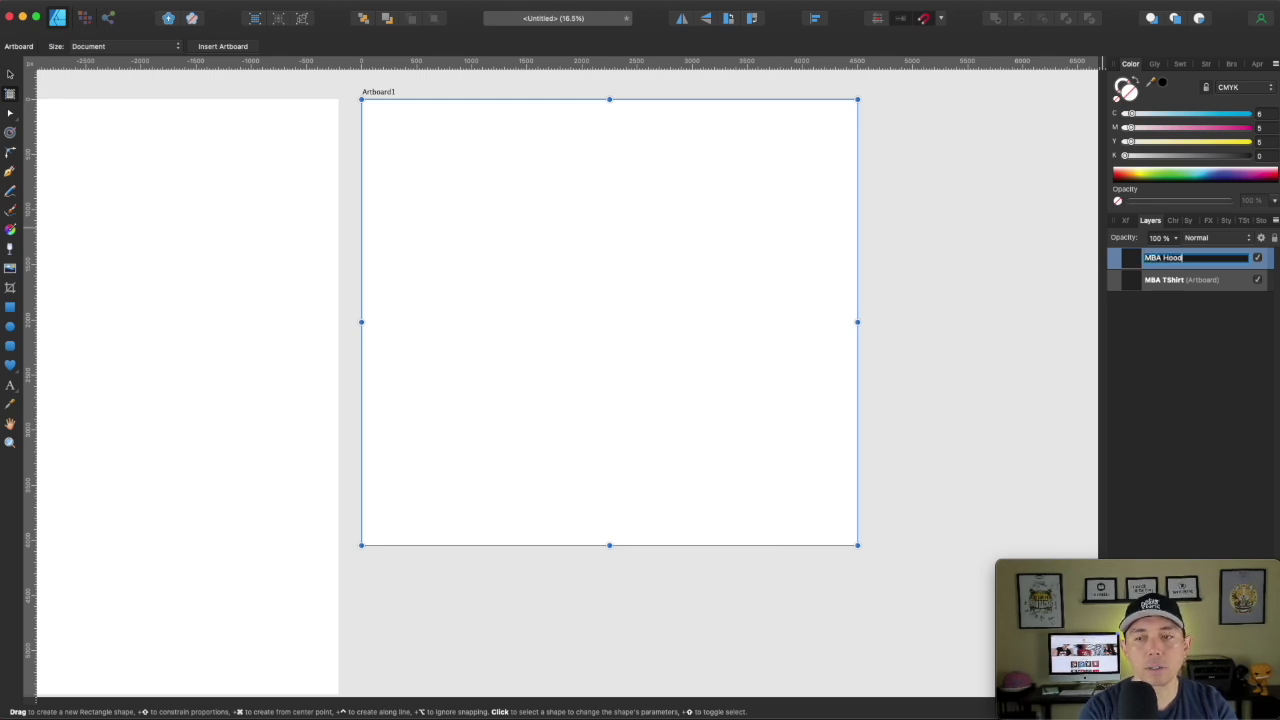
{"action": "type", "text": "ie"}
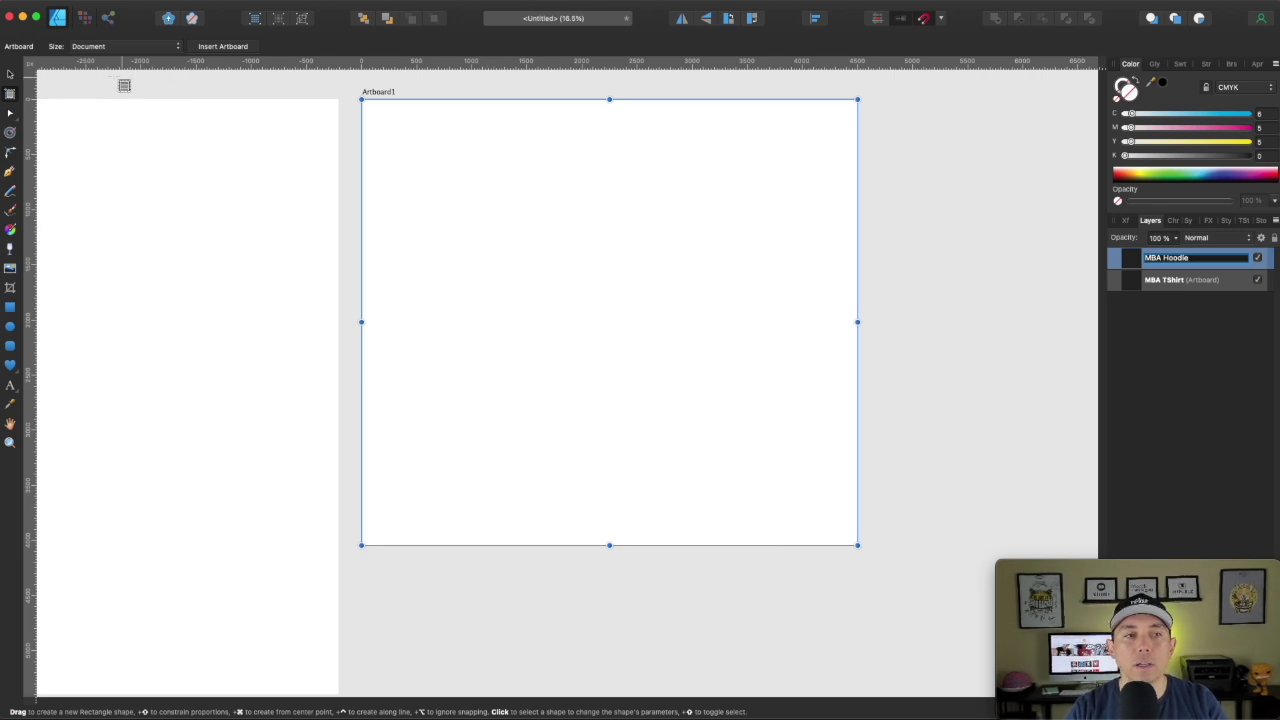
{"action": "left_click", "coordinate": [10, 74]}
{"action": "left_click", "coordinate": [930, 192]}
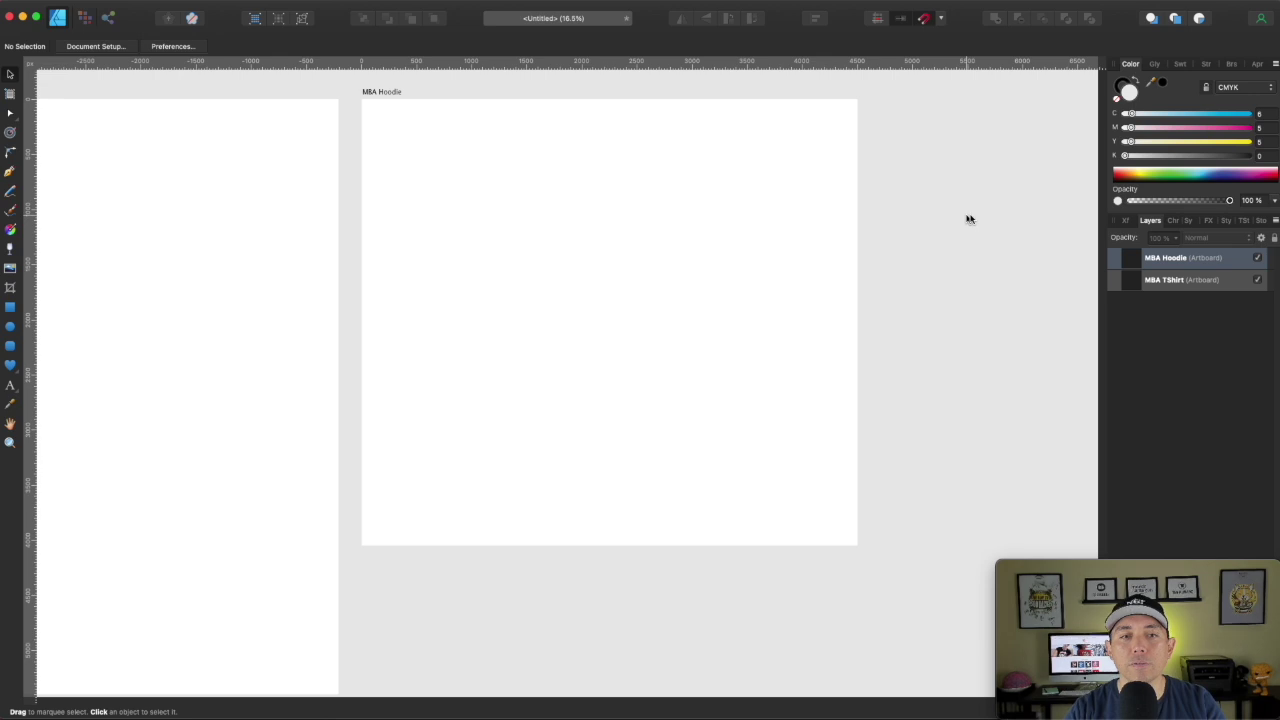
Draw a wide horizontal rectangle about 3000 px wide and 380 px high on the MBA TShirt artboard.
{"action": "key", "text": "space"}
{"action": "left_click_drag", "start_coordinate": [463, 283], "coordinate": [709, 275]}
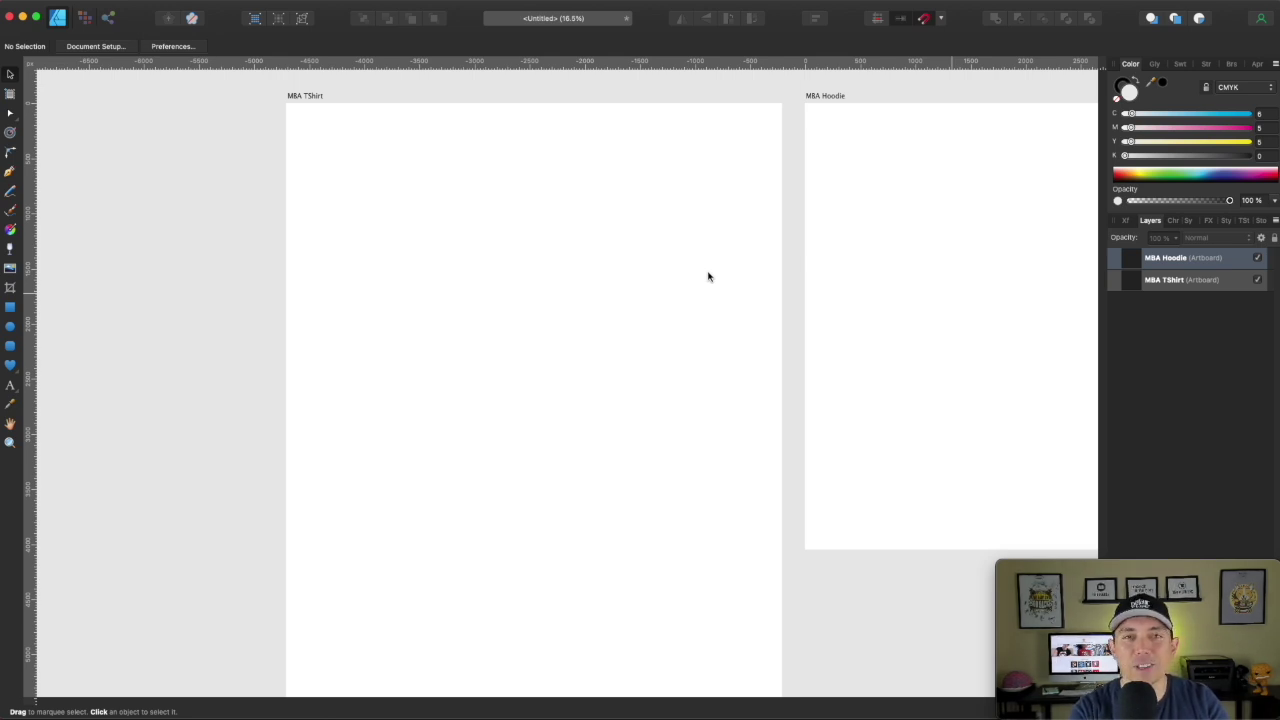
{"action": "key", "text": "super+equal"}
{"action": "key", "text": "space"}
{"action": "left_click_drag", "start_coordinate": [646, 200], "coordinate": [637, 354]}
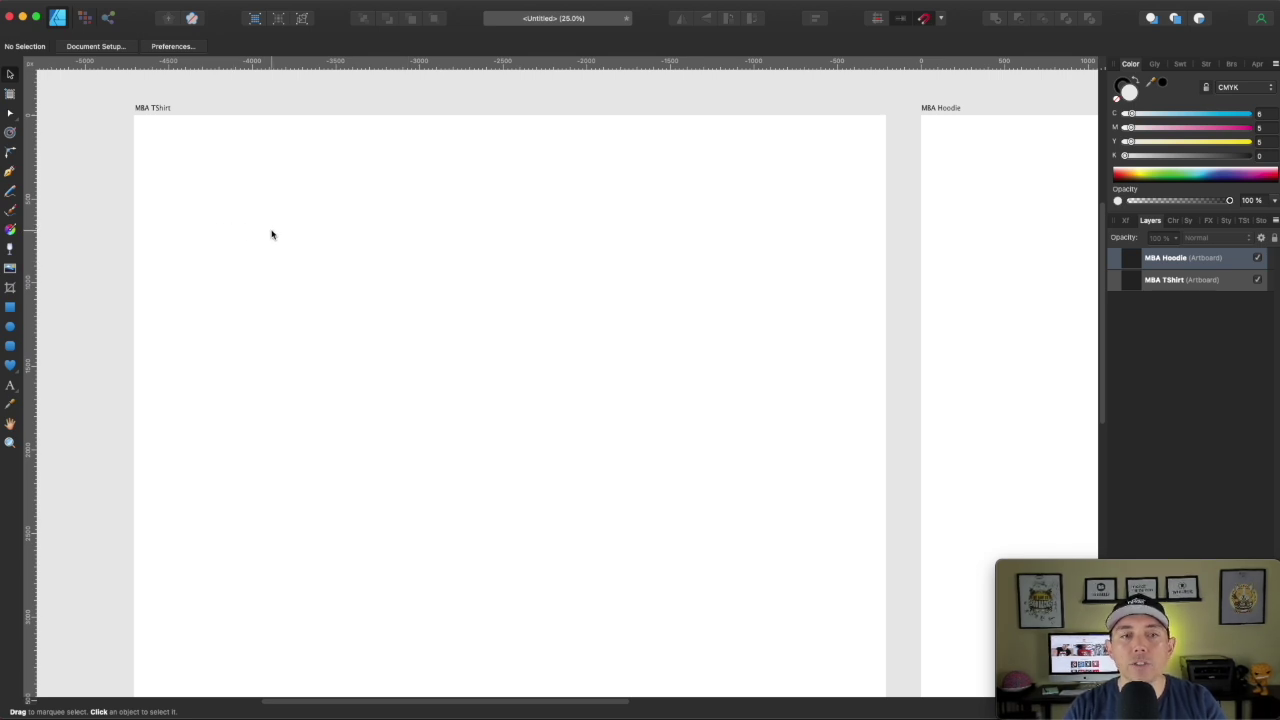
{"action": "left_click", "coordinate": [9, 310]}
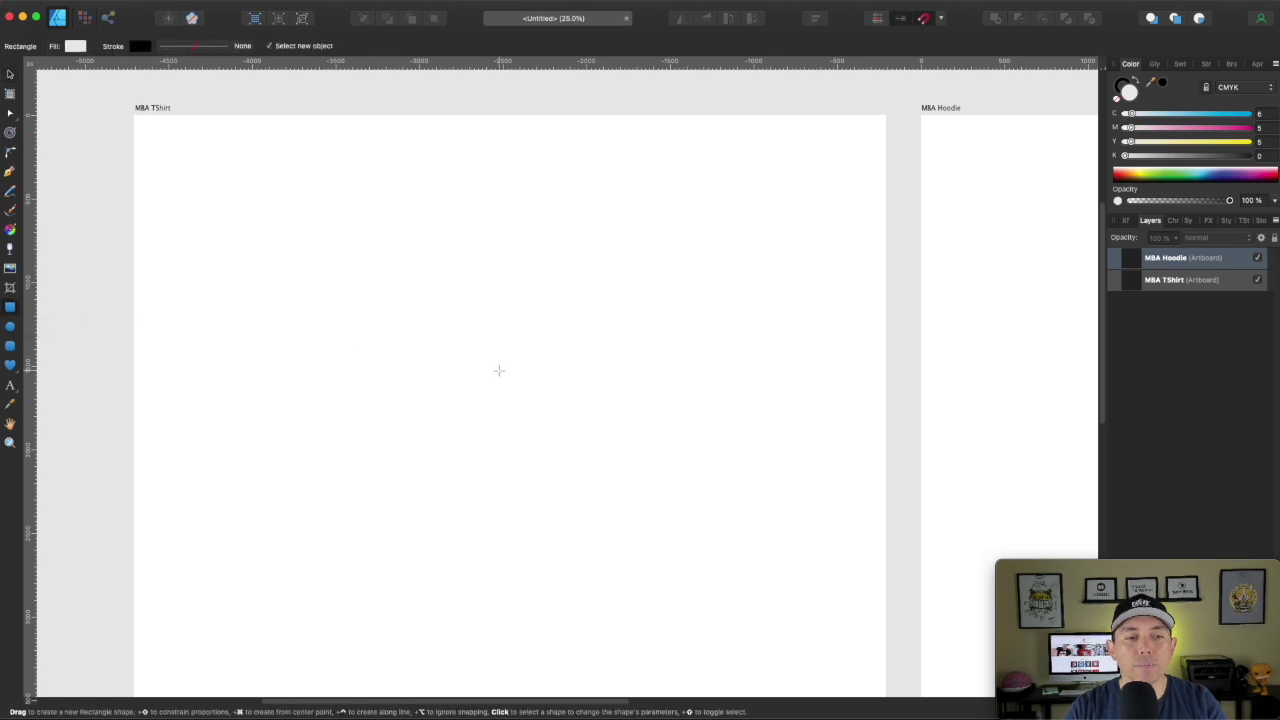
{"action": "left_click_drag", "start_coordinate": [268, 357], "coordinate": [774, 421]}
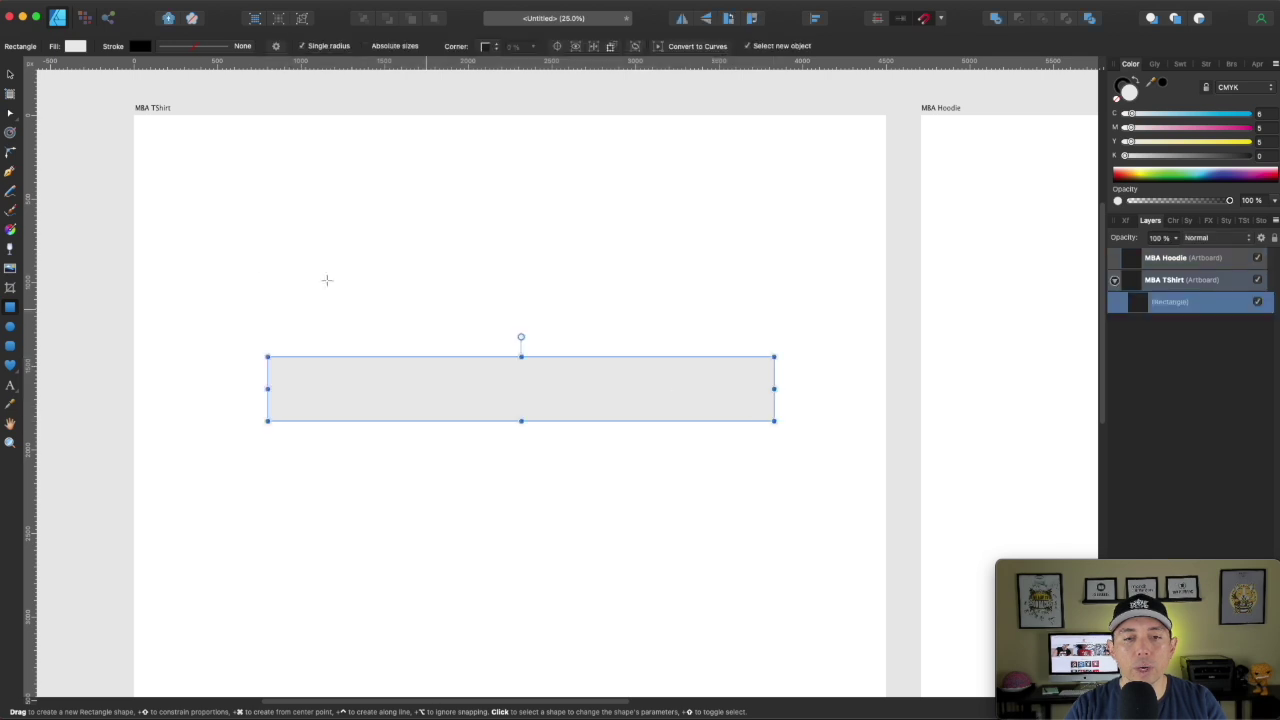
Remove the rectangle's stroke and set its fill to red with CMYK values 0, 100, 100, 0.
{"action": "left_click", "coordinate": [1118, 84]}
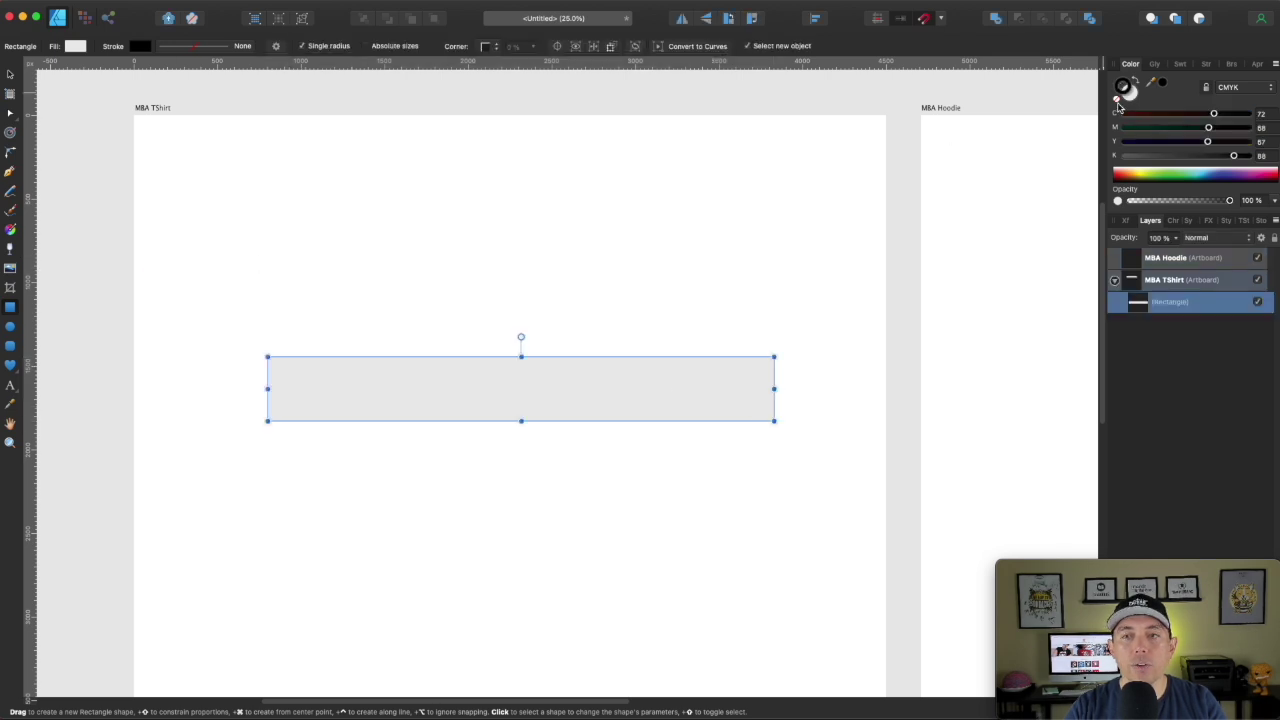
{"action": "left_click", "coordinate": [1117, 101]}
{"action": "left_click", "coordinate": [1125, 89]}
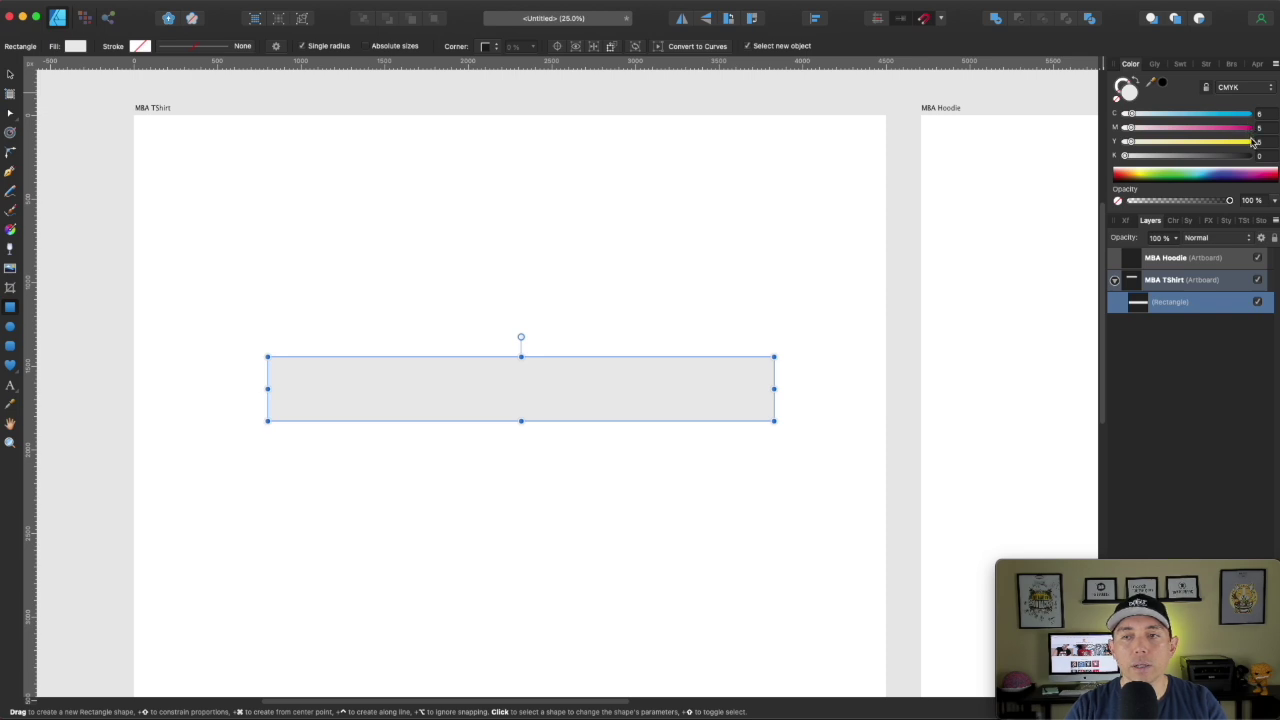
{"action": "left_click", "coordinate": [1249, 127]}
{"action": "left_click", "coordinate": [1249, 141]}
{"action": "left_click_drag", "start_coordinate": [1135, 118], "coordinate": [1124, 114]}
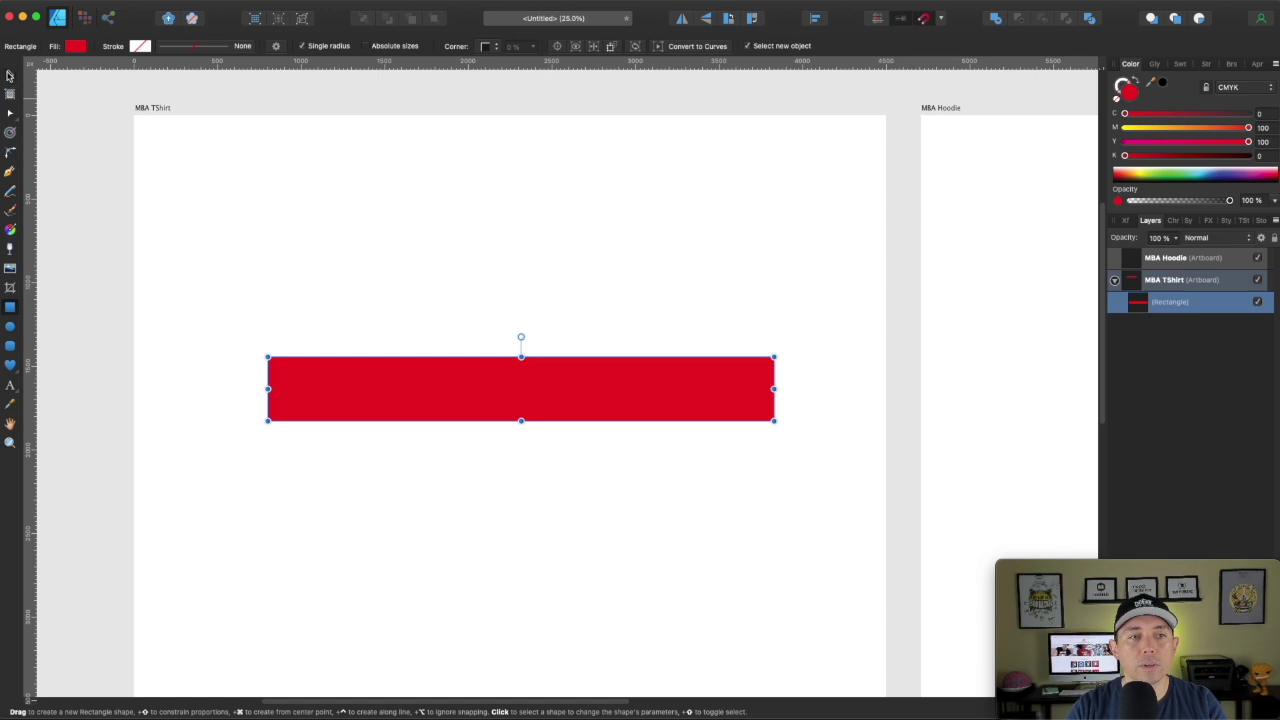
Select the red rectangle on the MBA TShirt artboard with the Move tool.
{"action": "left_click", "coordinate": [8, 76]}
{"action": "left_click", "coordinate": [343, 180]}
{"action": "scroll", "coordinate": [460, 303], "scroll_direction": "down", "scroll_amount": 2}
{"action": "left_click", "coordinate": [432, 315]}
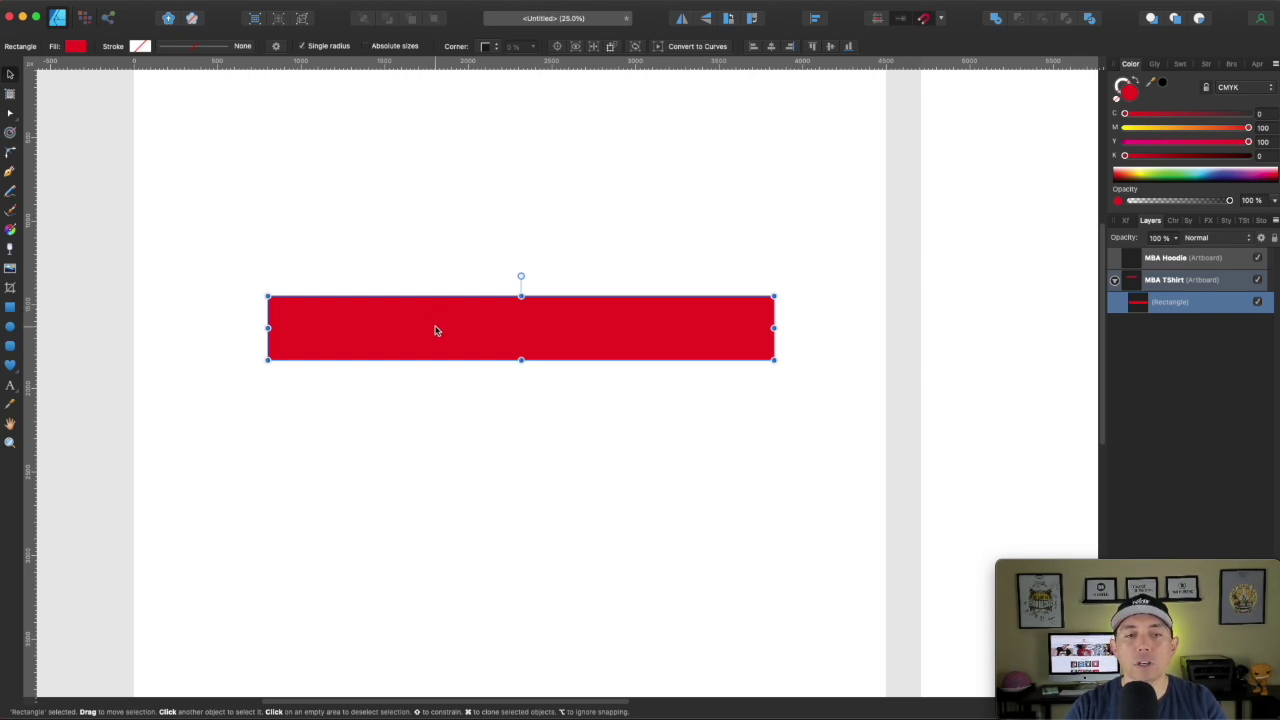
Duplicate the red rectangle downward five times to make a stack of six evenly spaced bars, and deselect.
{"action": "left_click_drag", "start_coordinate": [435, 331], "coordinate": [428, 401], "text": "alt"}
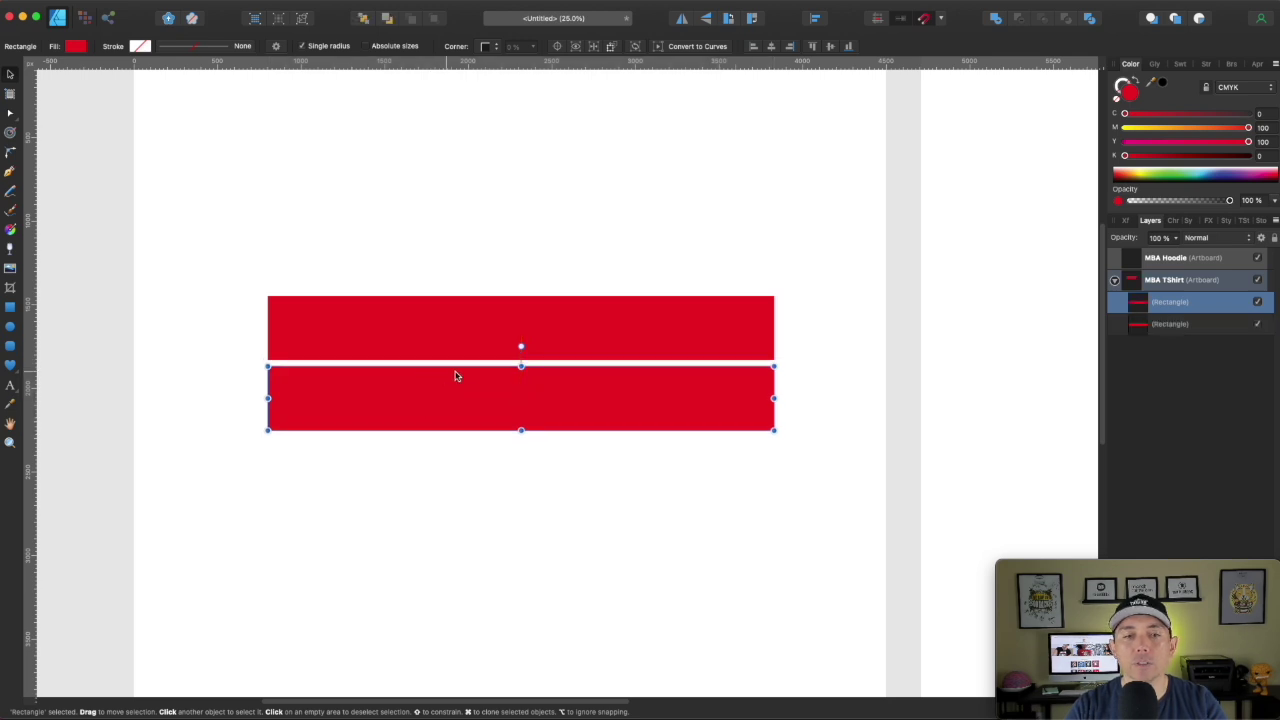
{"action": "left_click_drag", "start_coordinate": [447, 390], "coordinate": [443, 458], "text": "alt"}
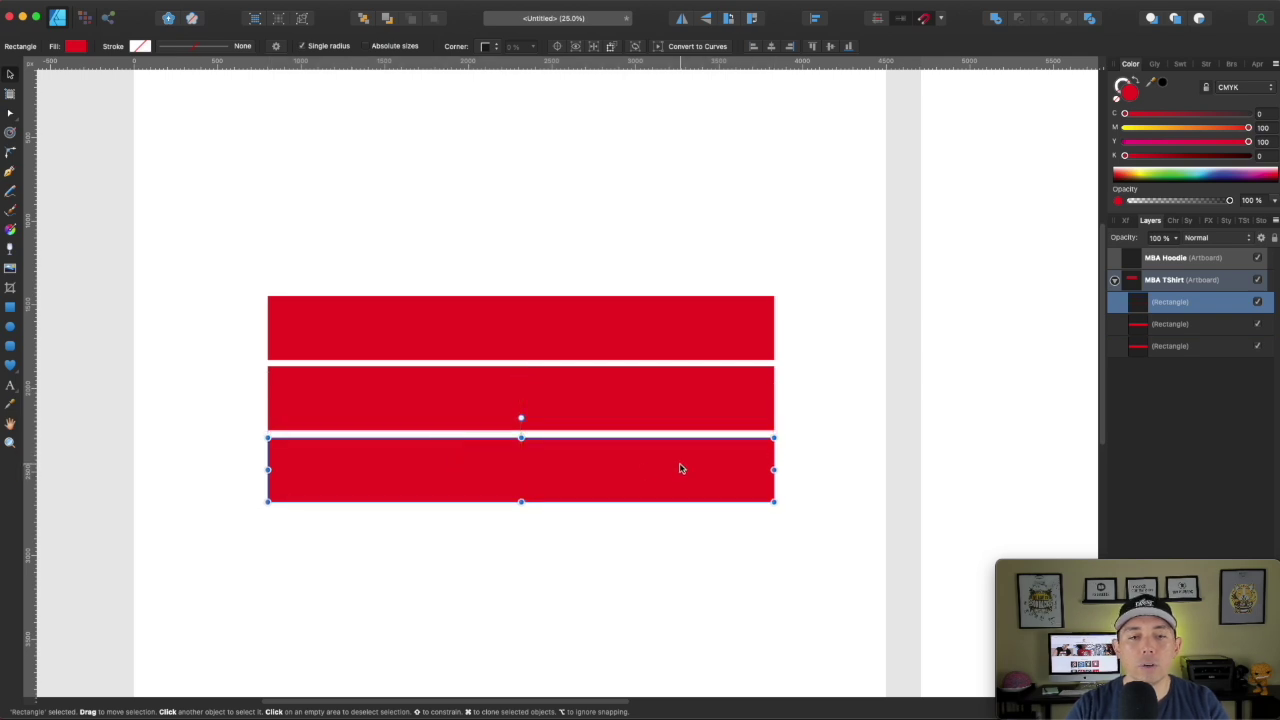
{"action": "key", "text": "super+j"}
{"action": "key", "text": "super+j"}
{"action": "key", "text": "super+j"}
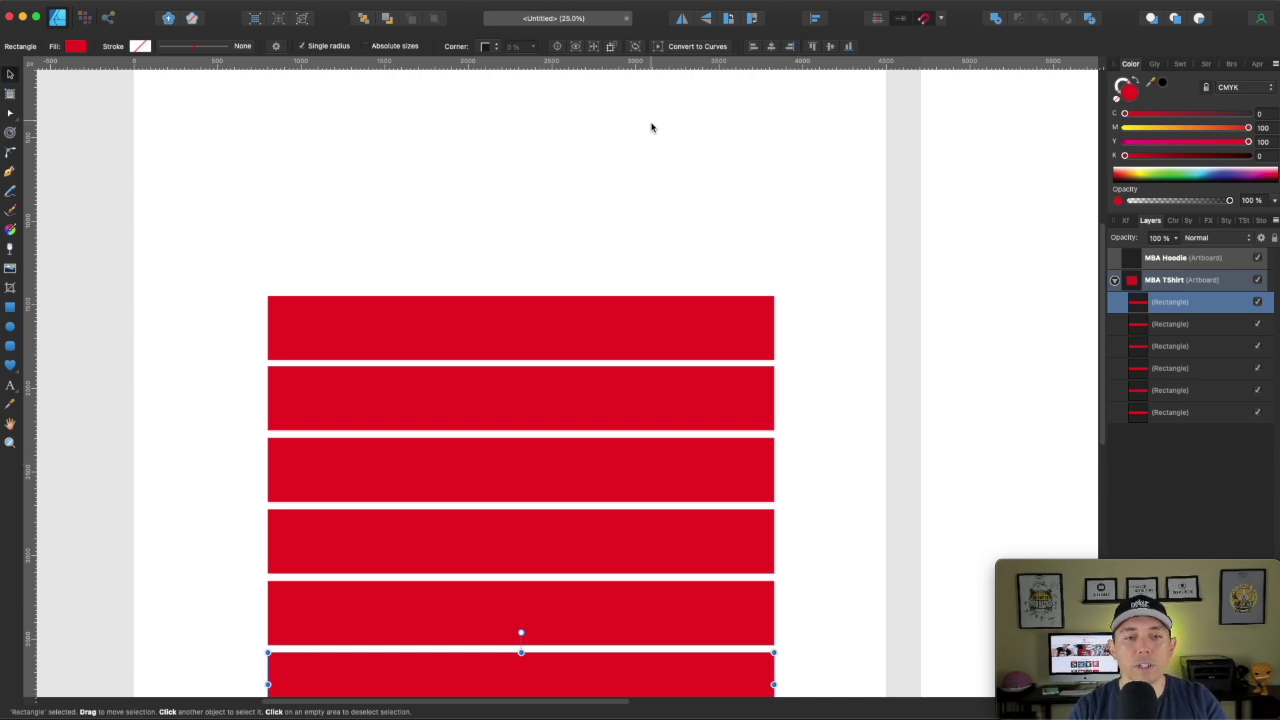
{"action": "left_click", "coordinate": [643, 171]}
{"action": "scroll", "coordinate": [642, 172], "scroll_direction": "down", "scroll_amount": 3}
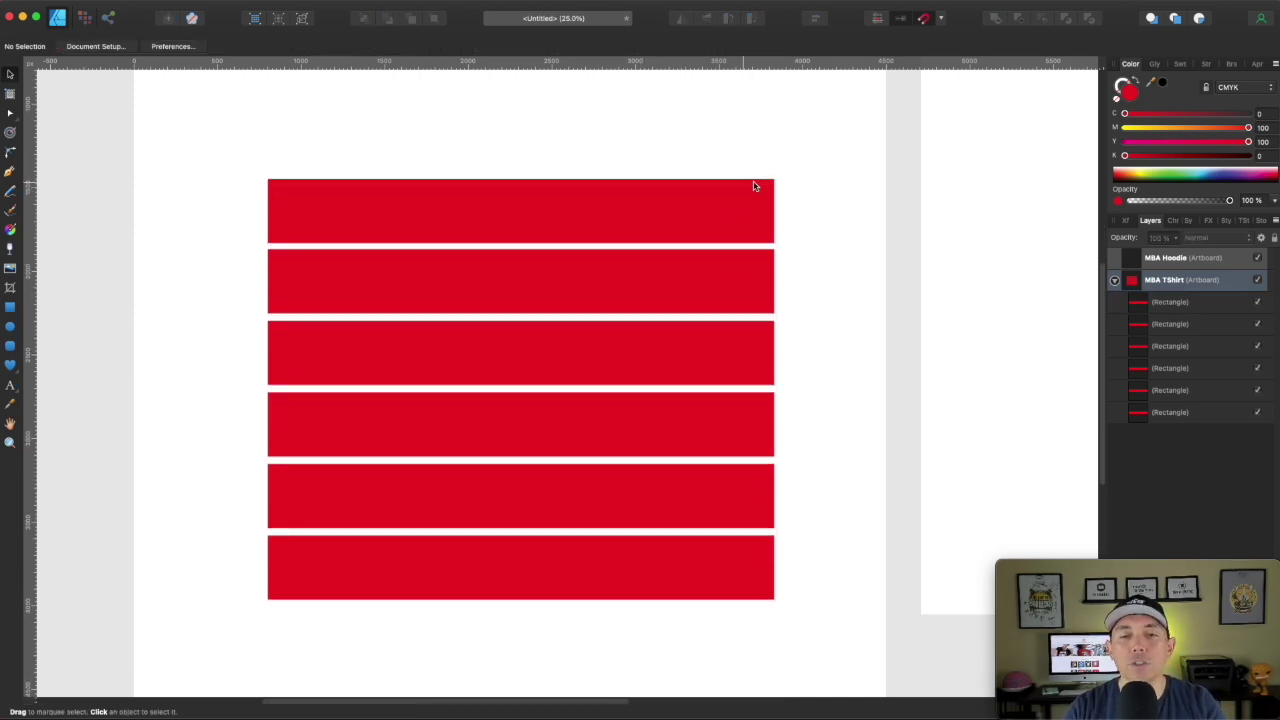
Recolor the second bar orange by setting magenta to 37 and the third bar yellow by setting magenta to 0.
{"action": "left_click", "coordinate": [727, 281]}
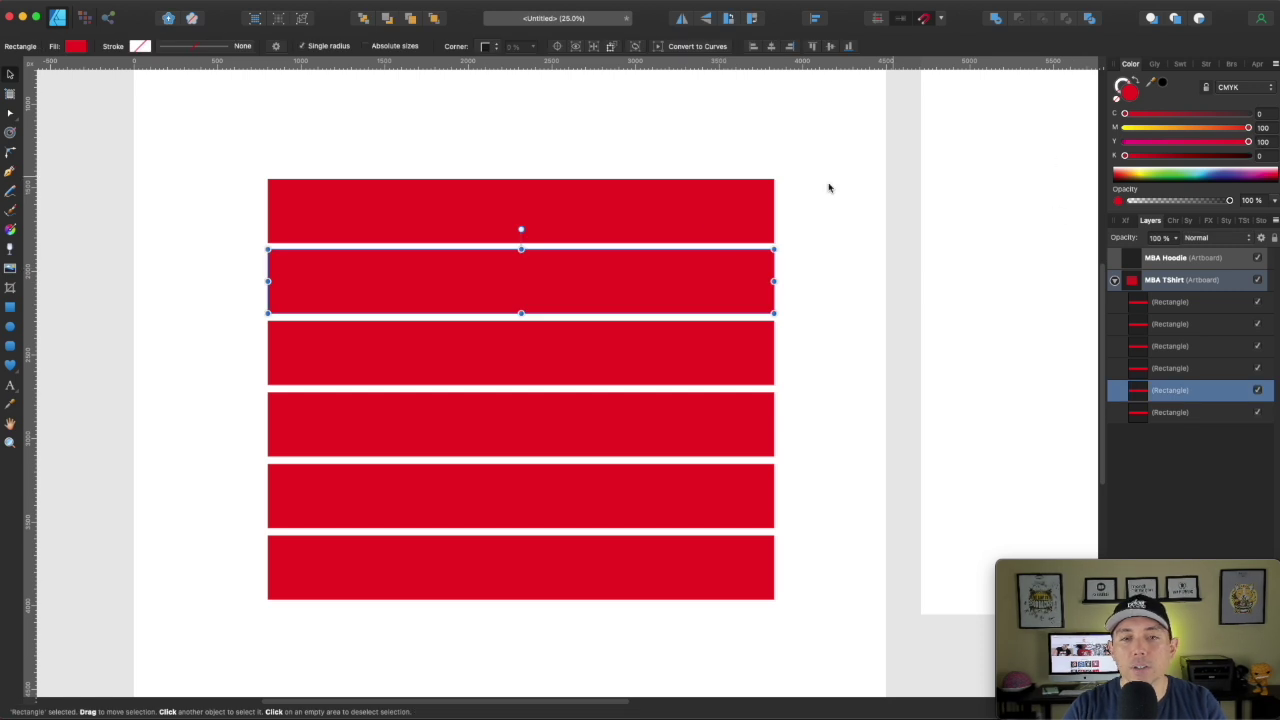
{"action": "left_click_drag", "start_coordinate": [1248, 128], "coordinate": [1170, 128]}
{"action": "left_click", "coordinate": [737, 338]}
{"action": "left_click_drag", "start_coordinate": [1250, 128], "coordinate": [1074, 137]}
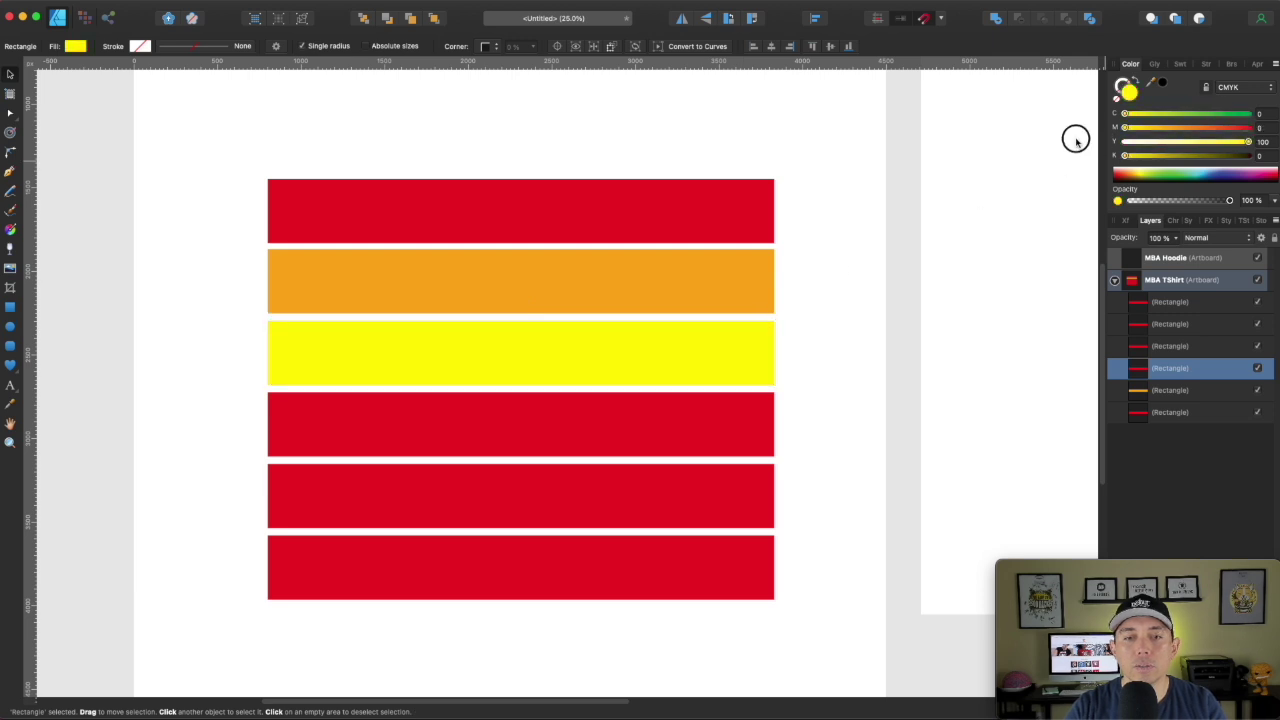
Recolor the fourth bar pale peach with CMYK values 0, 23, 26, 0.
{"action": "left_click", "coordinate": [664, 426]}
{"action": "left_click_drag", "start_coordinate": [1250, 128], "coordinate": [1153, 128]}
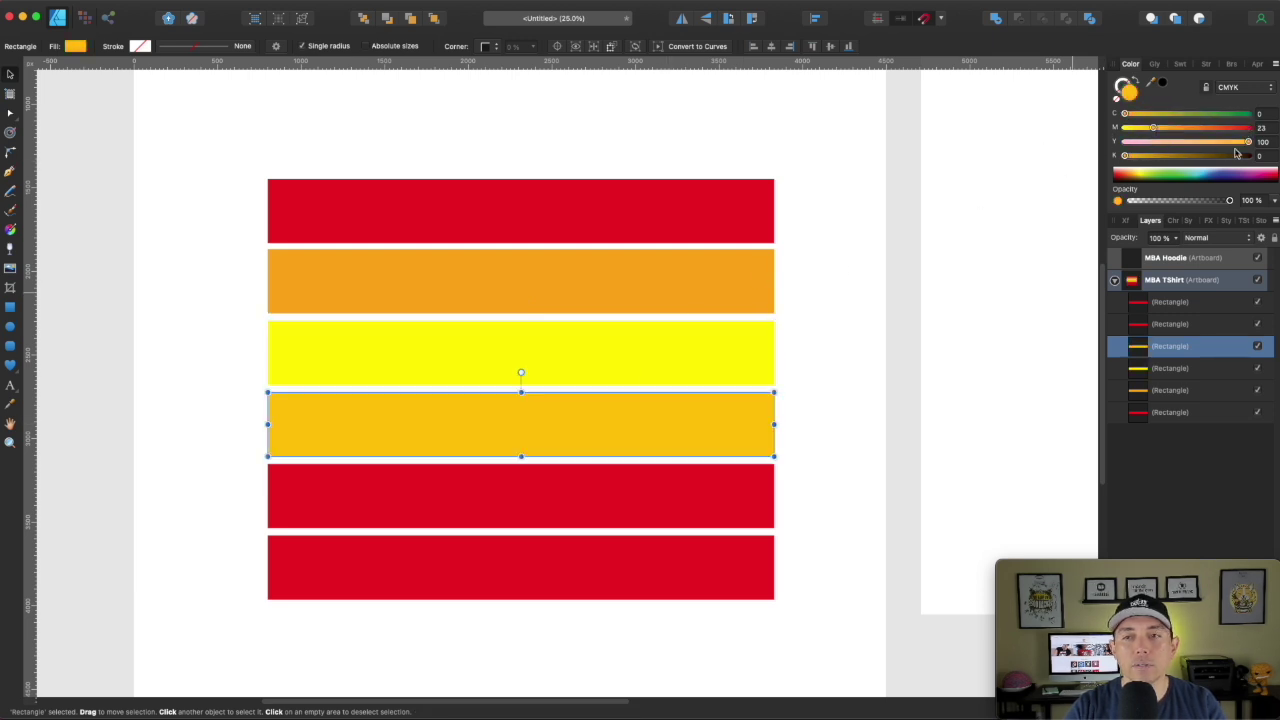
{"action": "left_click_drag", "start_coordinate": [1247, 142], "coordinate": [1157, 142]}
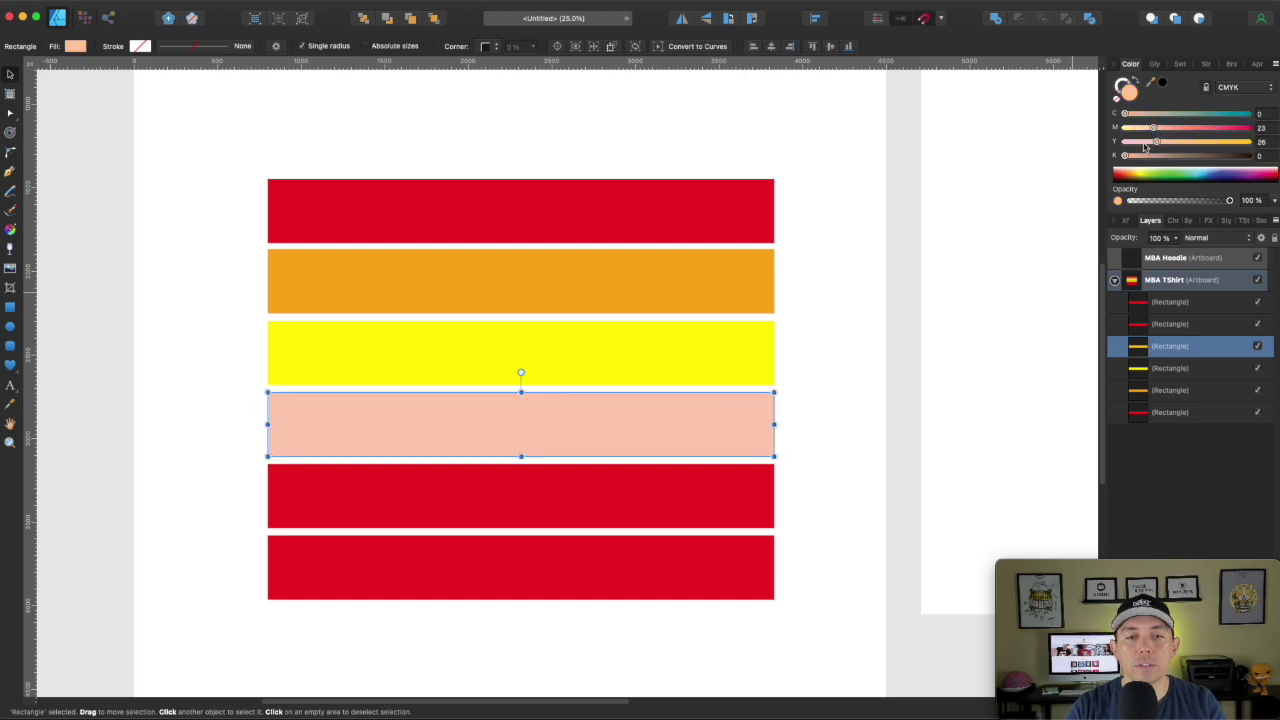
Recolor the fifth bar teal with CMYK values 66, 8, 8, 0.
{"action": "left_click", "coordinate": [648, 470]}
{"action": "left_click_drag", "start_coordinate": [1124, 114], "coordinate": [1134, 142]}
{"action": "left_click_drag", "start_coordinate": [1245, 127], "coordinate": [1134, 127]}
Recolor the lowest bar light blue with CMYK values 53, 9, 0, 0, and deselect it.
{"action": "left_click", "coordinate": [706, 560]}
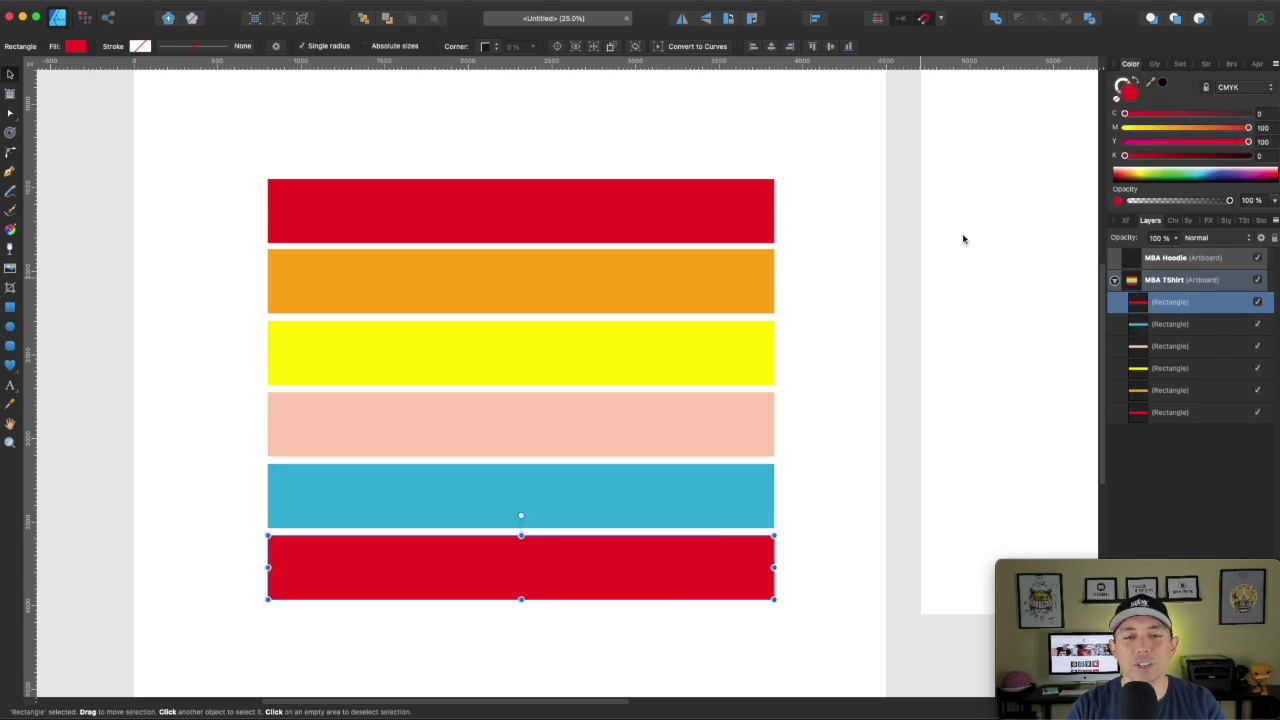
{"action": "left_click_drag", "start_coordinate": [1248, 143], "coordinate": [1114, 142]}
{"action": "left_click_drag", "start_coordinate": [1248, 127], "coordinate": [1191, 116]}
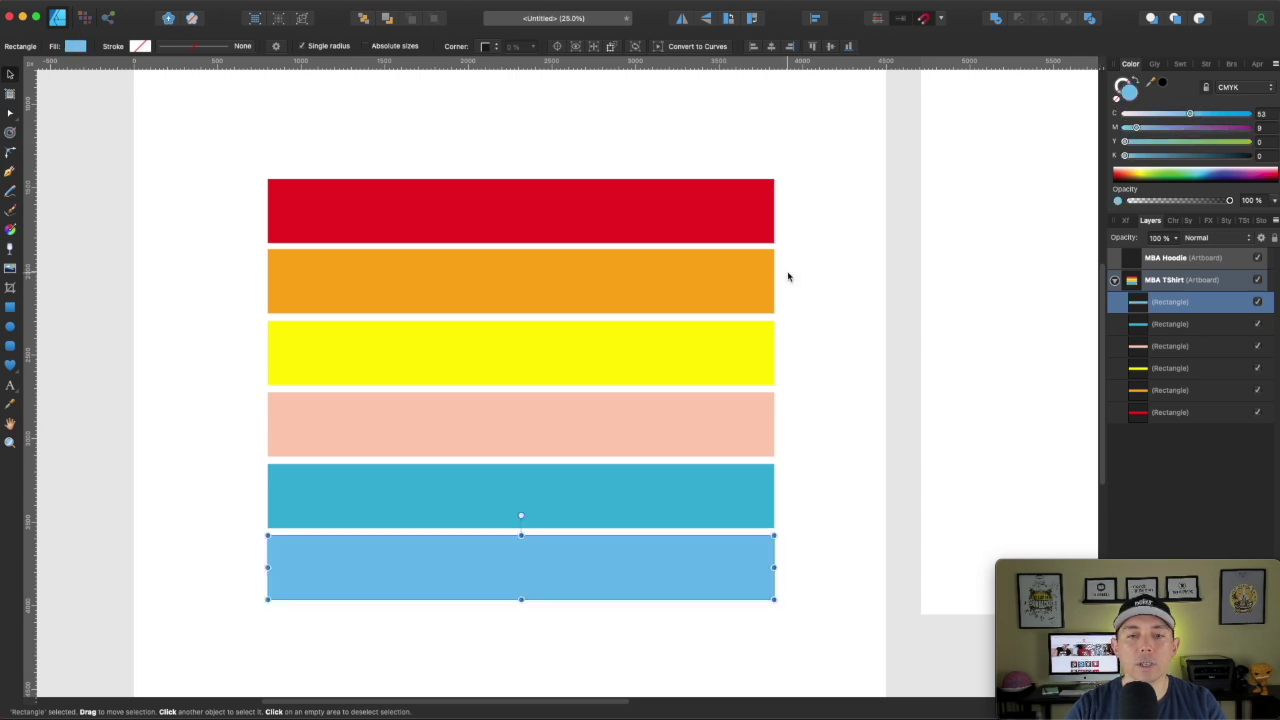
{"action": "left_click", "coordinate": [839, 250]}
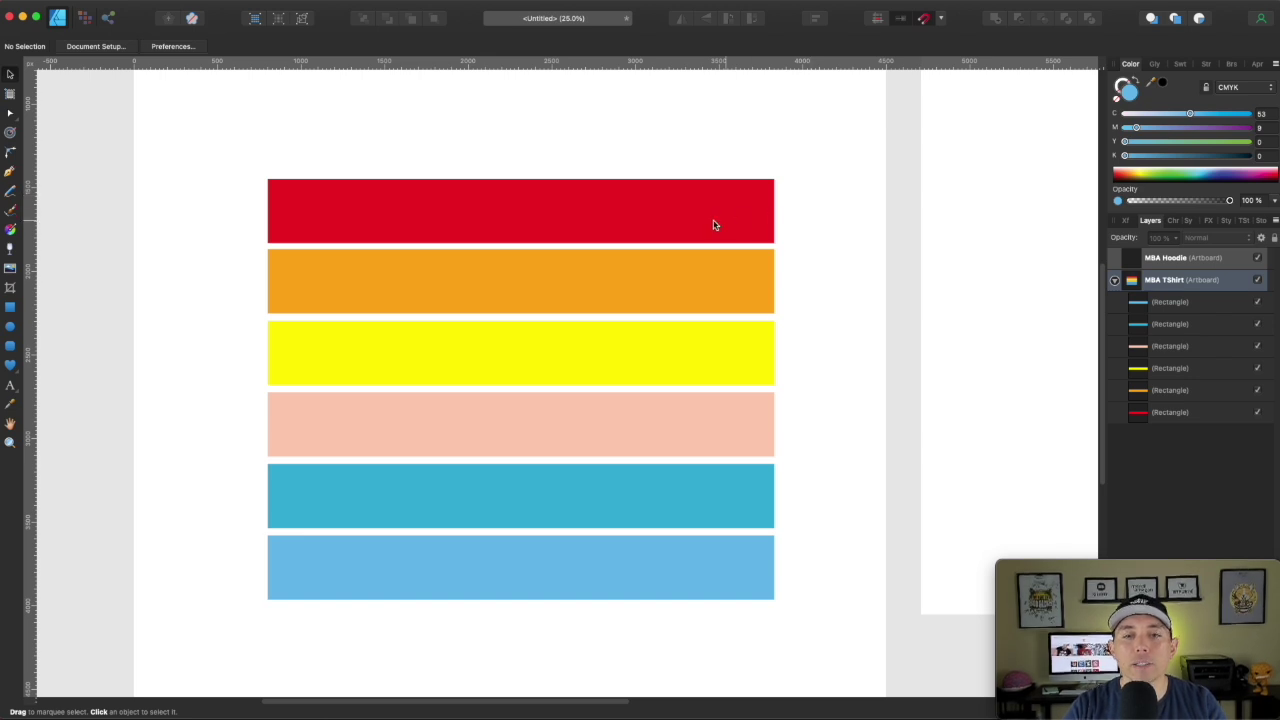
Stretch the red bar upward to about 560 px high and extend the orange bar slightly downward.
{"action": "left_click", "coordinate": [562, 200]}
{"action": "left_click_drag", "start_coordinate": [521, 178], "coordinate": [529, 149]}
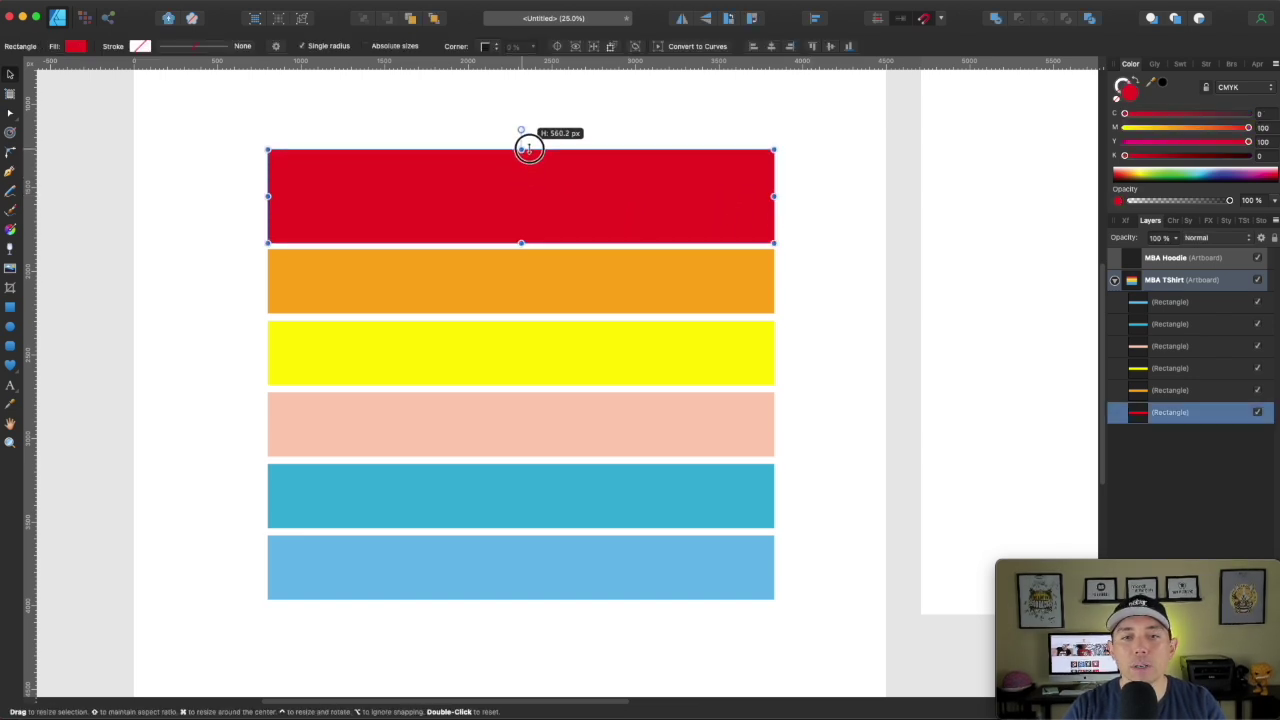
{"action": "left_click", "coordinate": [679, 285]}
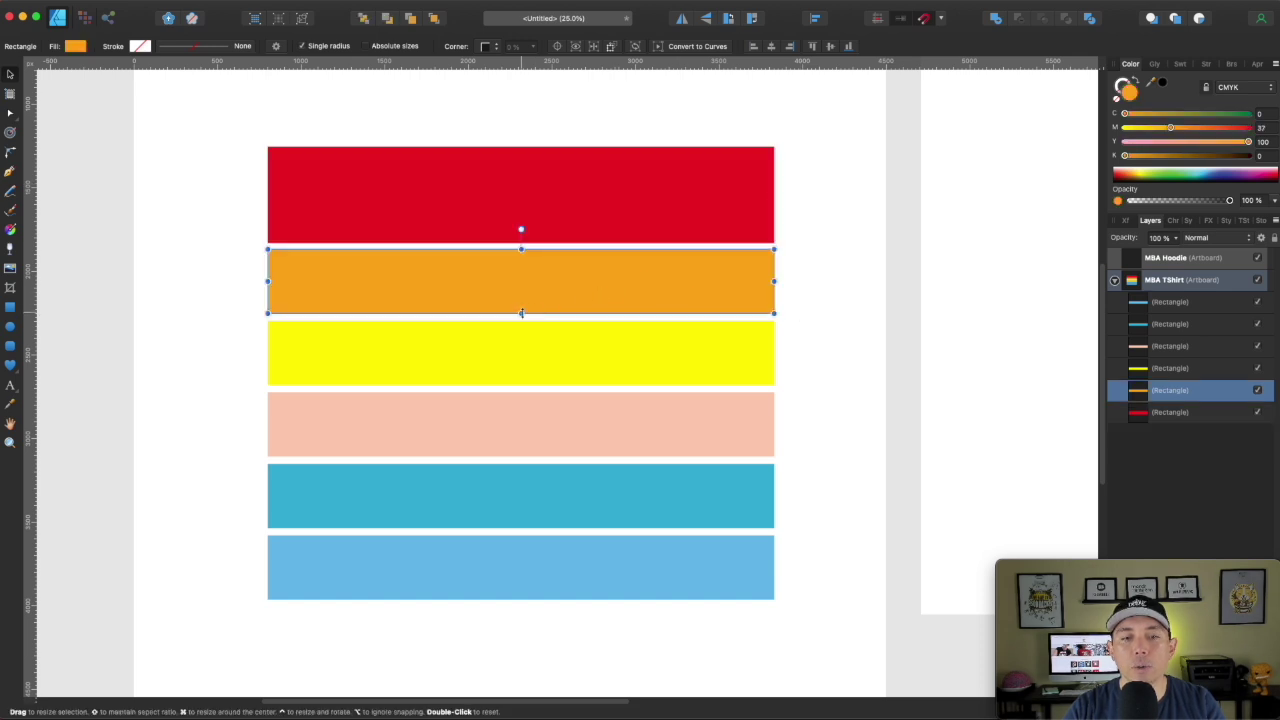
{"action": "left_click_drag", "start_coordinate": [520, 318], "coordinate": [522, 328]}
Reduce the yellow bar's height from its upper edge, then make the peach bar thinner and place it just below the yellow one.
{"action": "left_click", "coordinate": [546, 351]}
{"action": "left_click", "coordinate": [536, 412]}
{"action": "left_click_drag", "start_coordinate": [521, 392], "coordinate": [559, 415]}
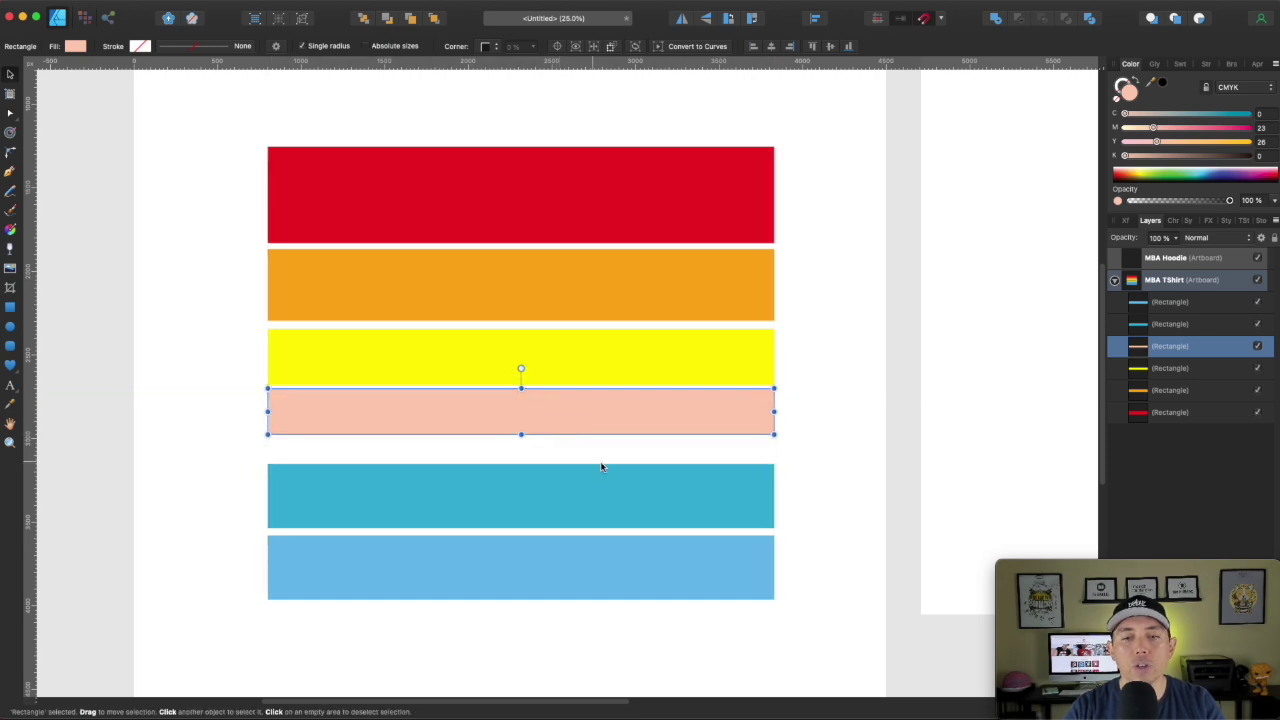
{"action": "key", "text": "Down"}
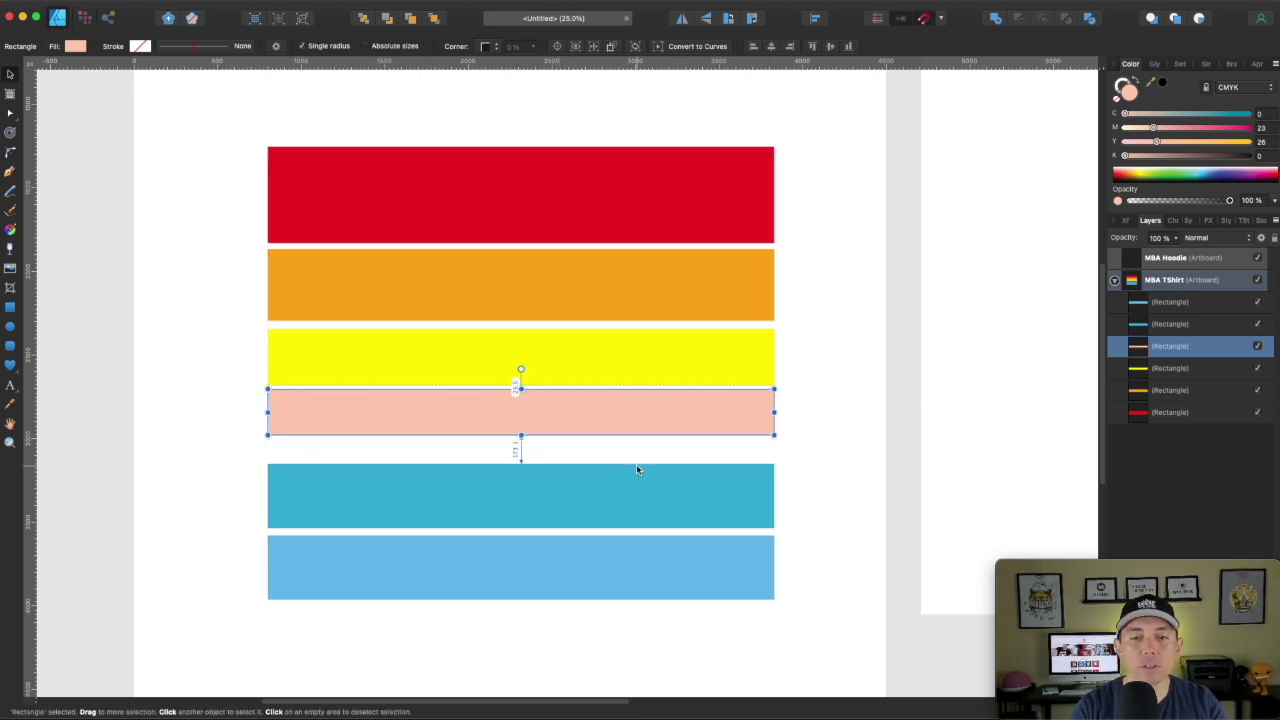
Make the teal and light blue bars progressively thinner and move them up to close the gaps below the peach bar.
{"action": "left_click", "coordinate": [602, 510]}
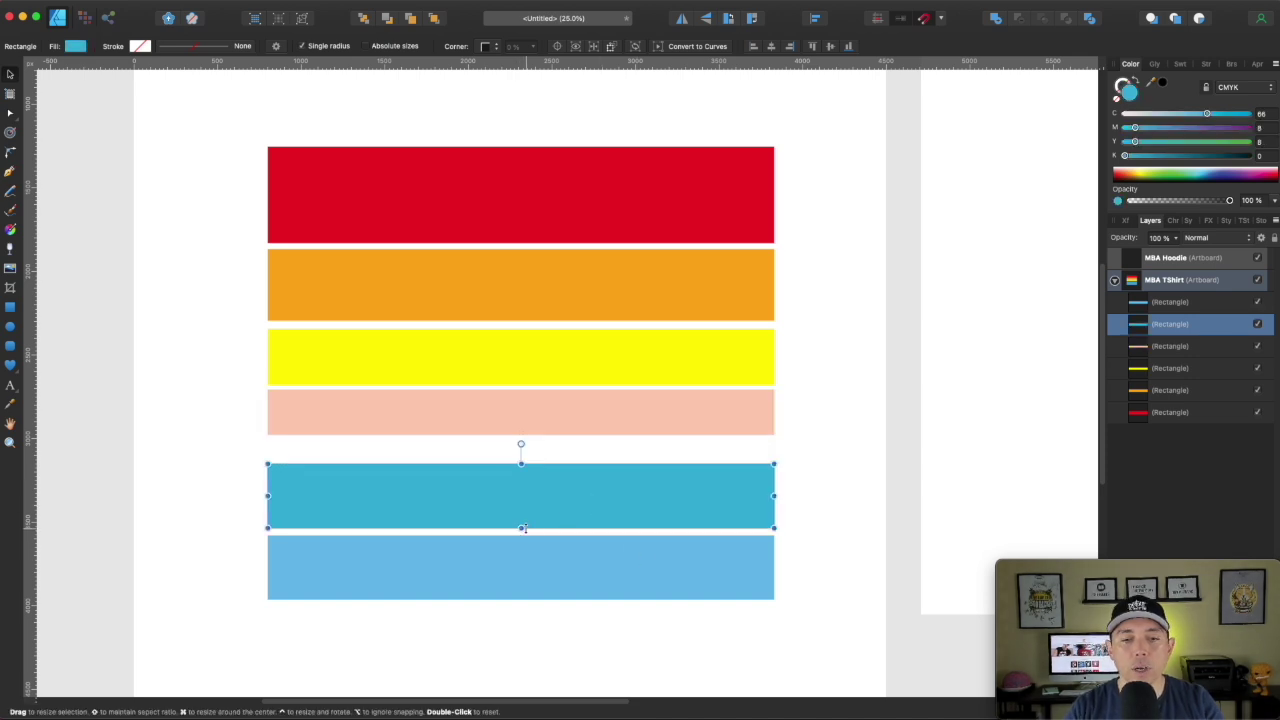
{"action": "left_click_drag", "start_coordinate": [521, 528], "coordinate": [543, 463]}
{"action": "left_click_drag", "start_coordinate": [543, 554], "coordinate": [526, 507]}
{"action": "left_click", "coordinate": [762, 520]}
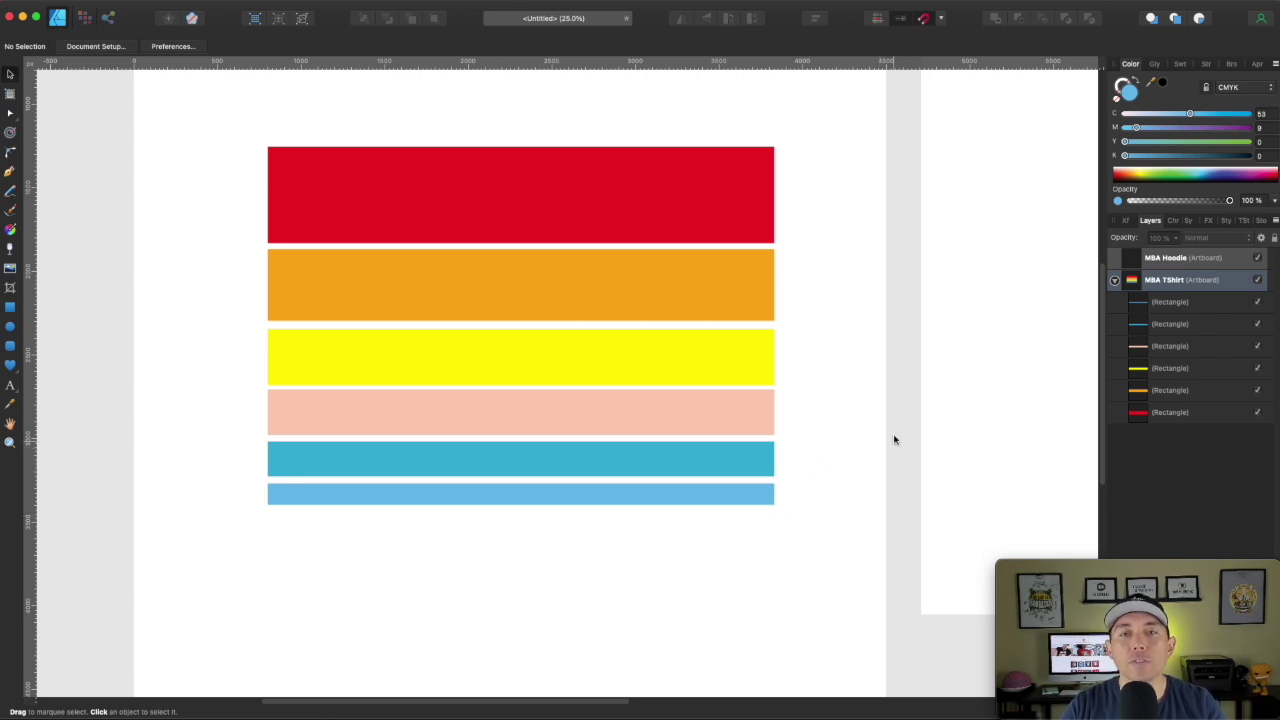
Select all six bars, compress them vertically from the upper edge and group them.
{"action": "left_click_drag", "start_coordinate": [236, 134], "coordinate": [787, 547]}
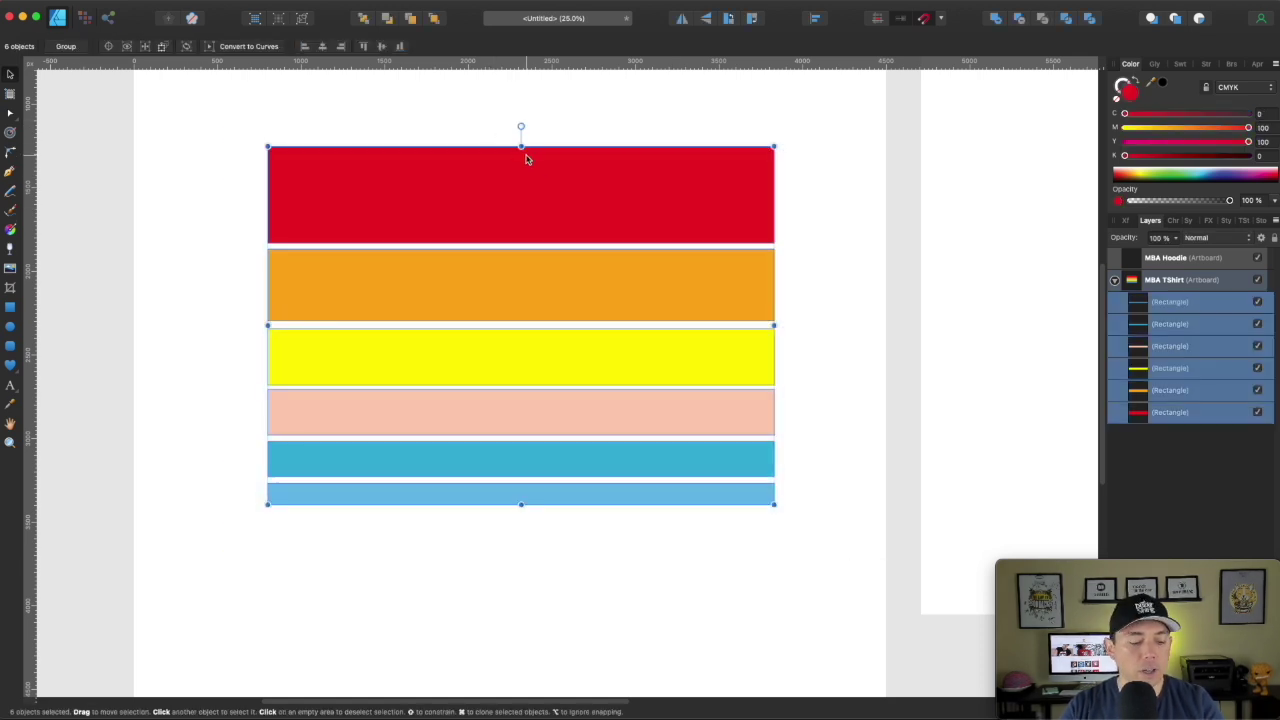
{"action": "left_click_drag", "start_coordinate": [521, 146], "coordinate": [516, 186]}
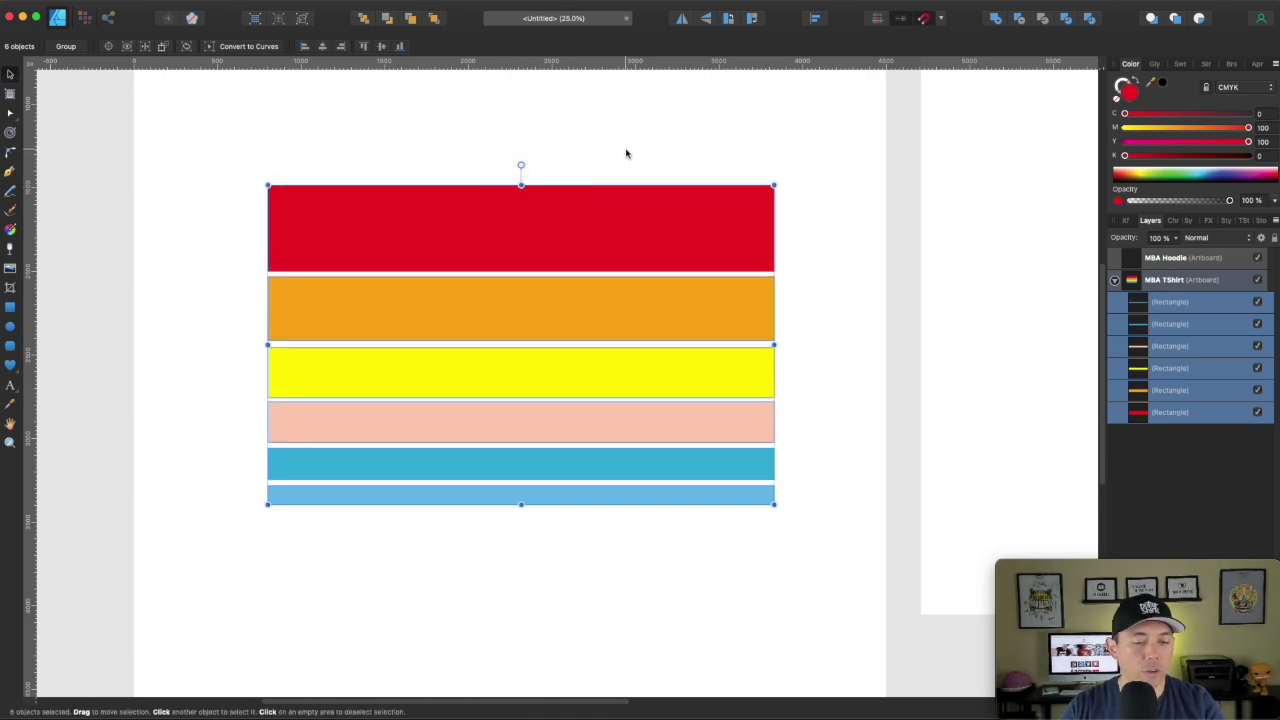
{"action": "key", "text": "super+g"}
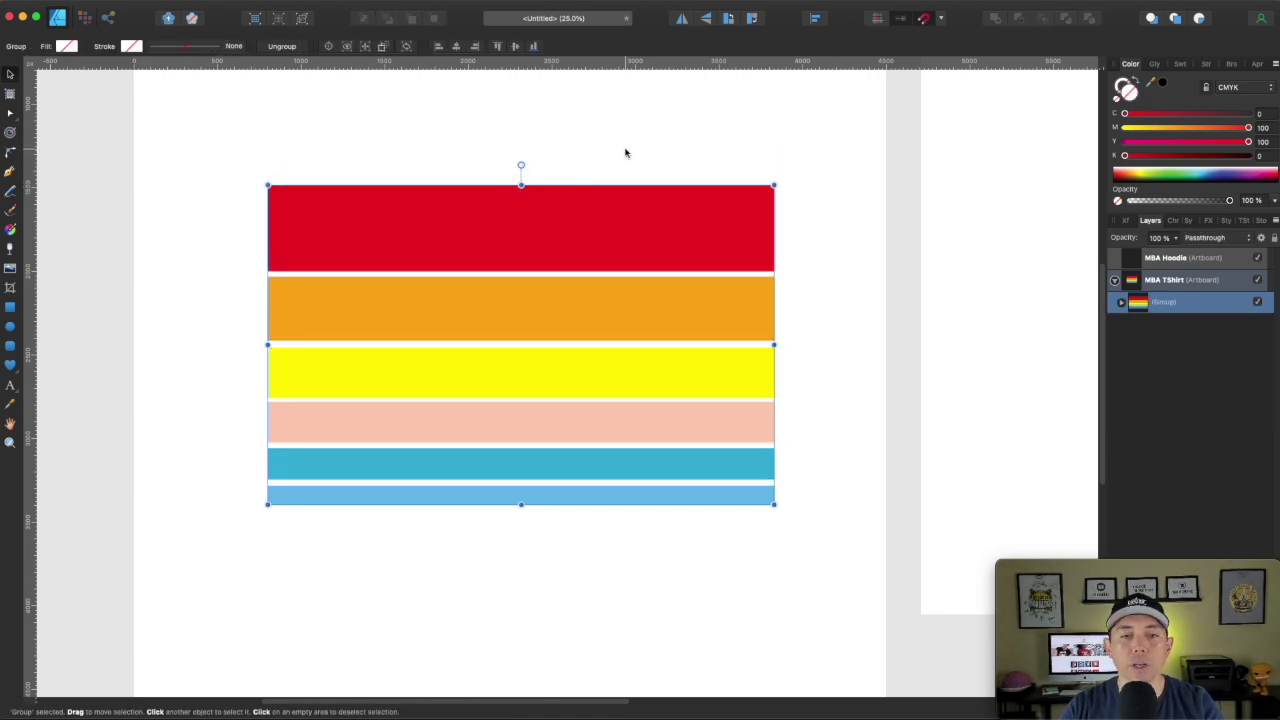
Rename the group of bars as sunset and deselect it.
{"action": "double_click", "coordinate": [1164, 304]}
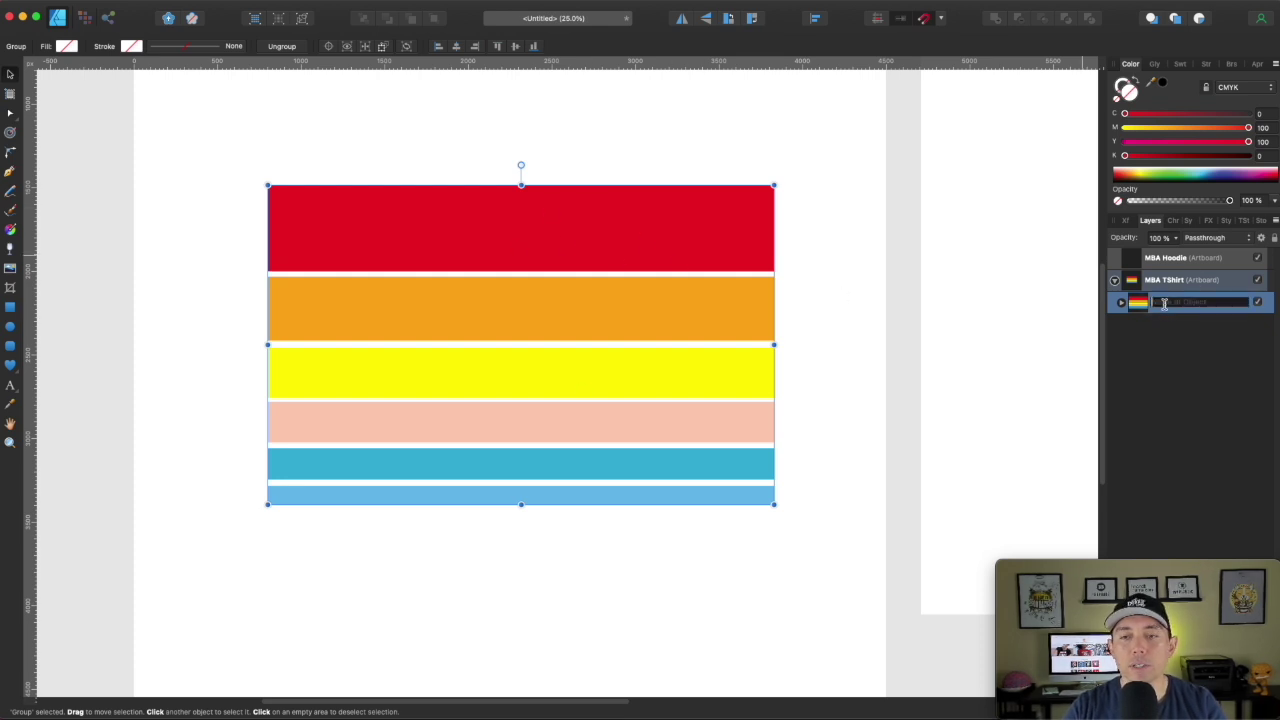
{"action": "type", "text": "sun"}
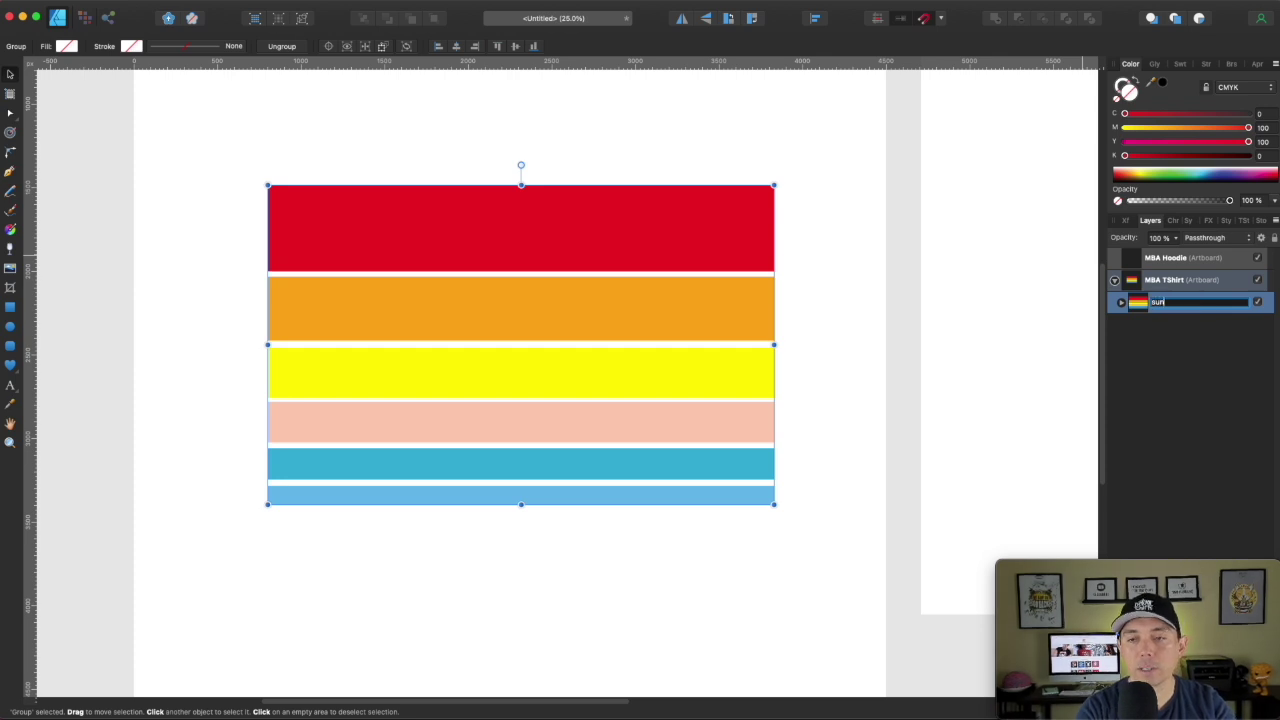
{"action": "type", "text": "set"}
{"action": "left_click", "coordinate": [872, 218]}
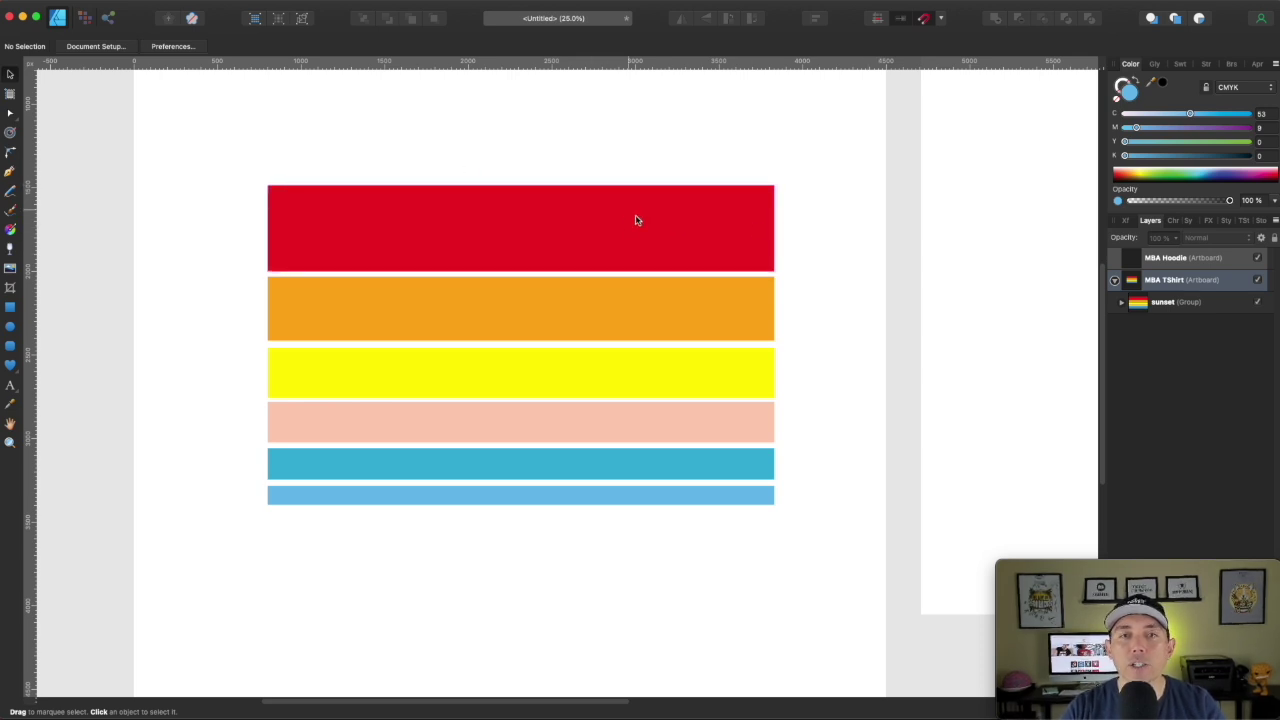
Draw a circle about 2457 px in diameter, center it over the sunset bars and swap its fill with its stroke.
{"action": "left_click", "coordinate": [10, 327]}
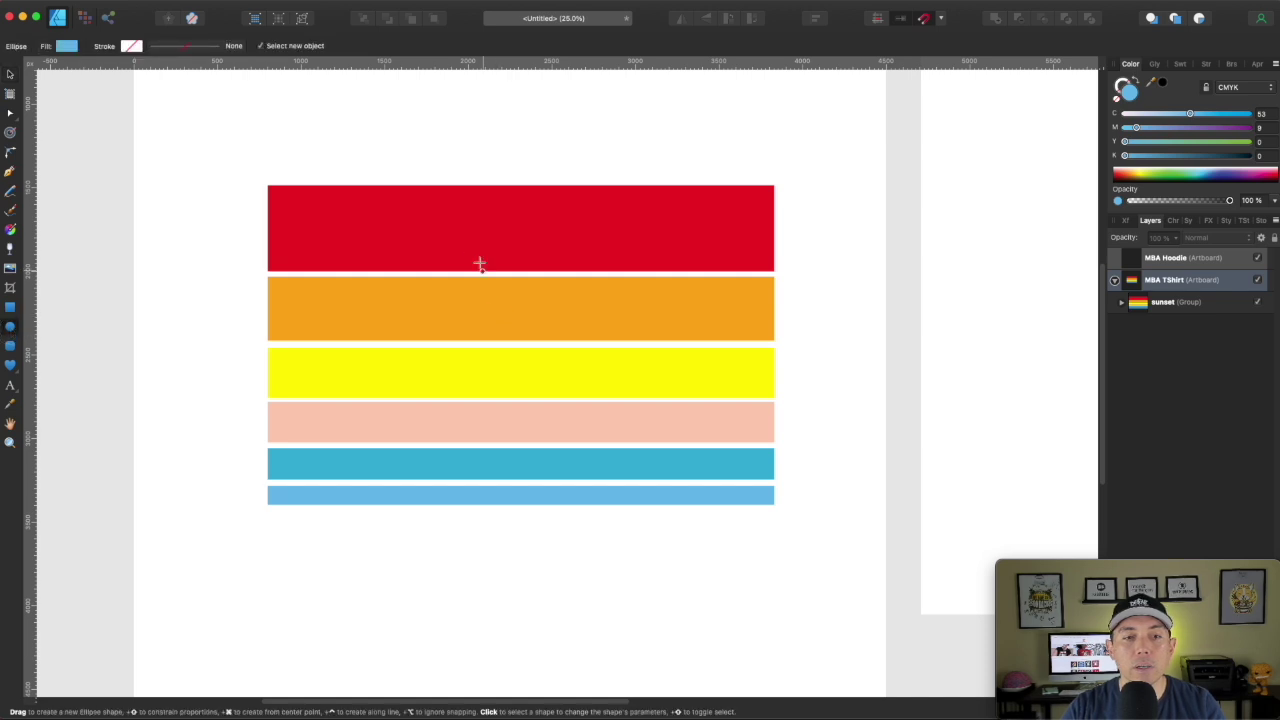
{"action": "mouse_move", "coordinate": [383, 205]}
{"action": "left_mouse_down"}
{"action": "mouse_move", "coordinate": [643, 483]}
{"action": "mouse_move", "coordinate": [786, 591]}
{"action": "mouse_move", "coordinate": [692, 531]}
{"action": "mouse_move", "coordinate": [760, 586]}
{"action": "mouse_move", "coordinate": [720, 569]}
{"action": "mouse_move", "coordinate": [793, 613]}
{"action": "left_mouse_up"}
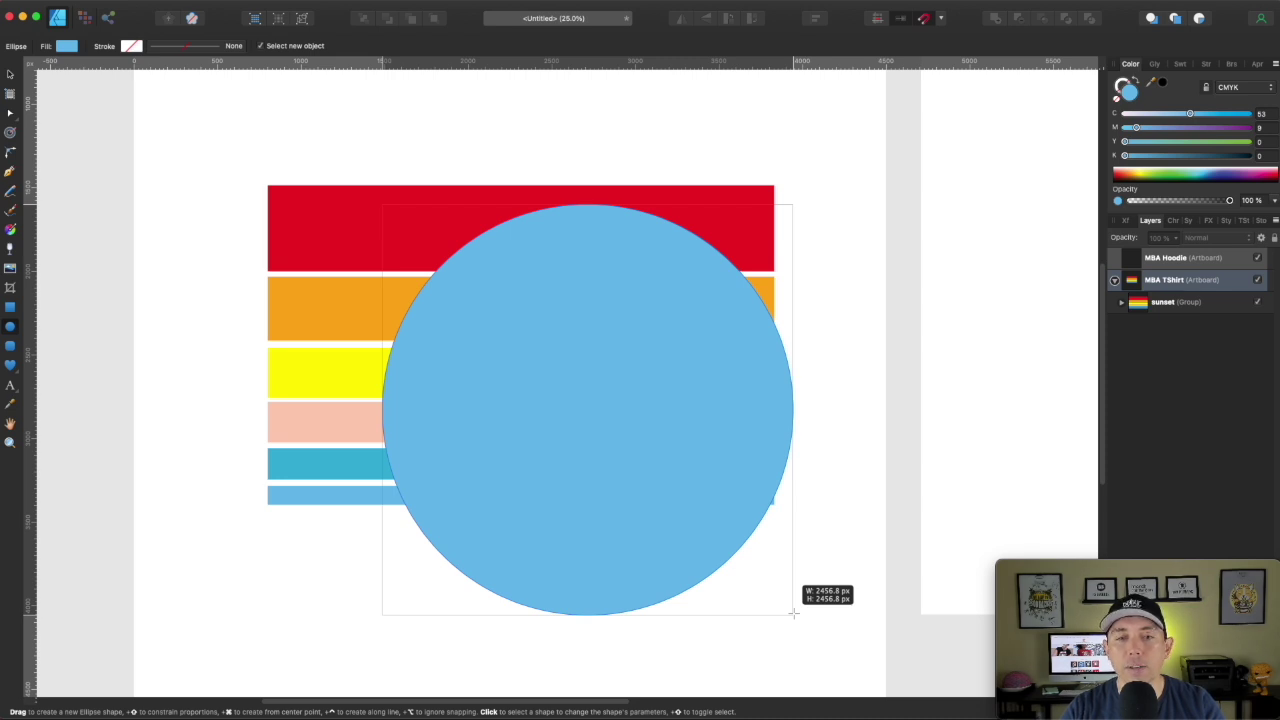
{"action": "left_click_drag", "start_coordinate": [793, 613], "coordinate": [793, 613]}
{"action": "left_click", "coordinate": [10, 77]}
{"action": "left_click_drag", "start_coordinate": [566, 340], "coordinate": [506, 320]}
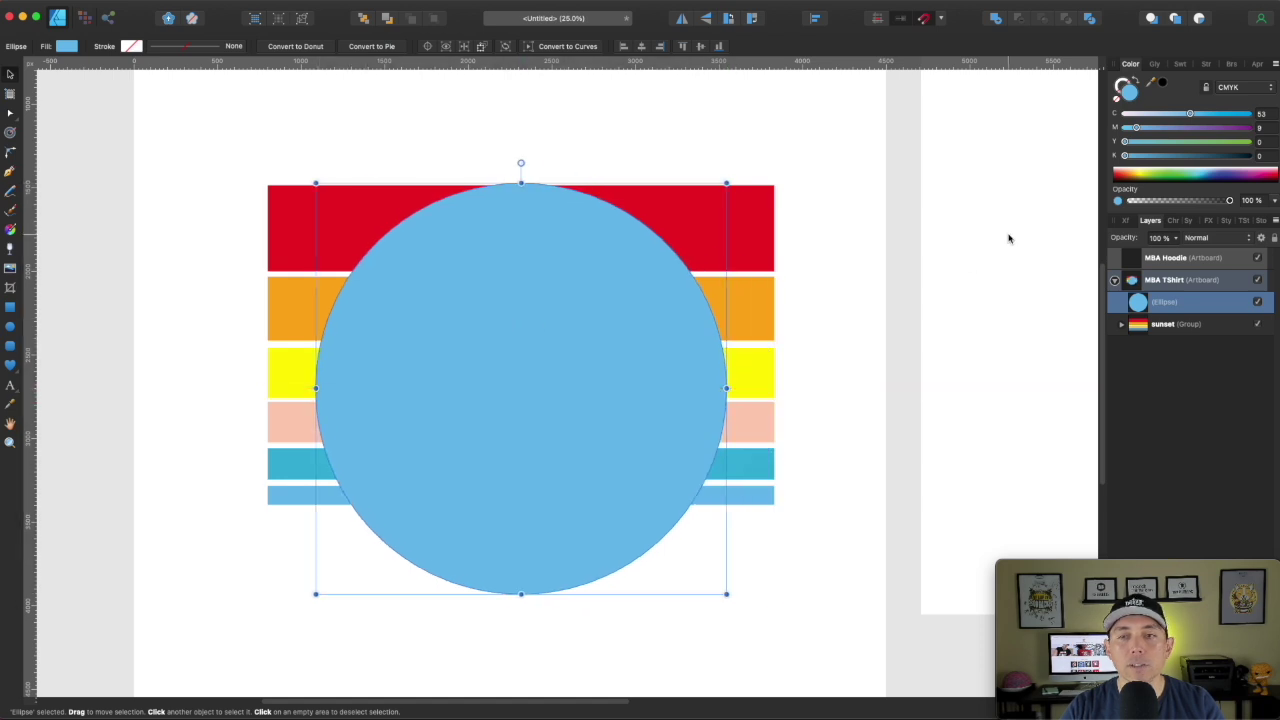
{"action": "left_click", "coordinate": [1136, 82]}
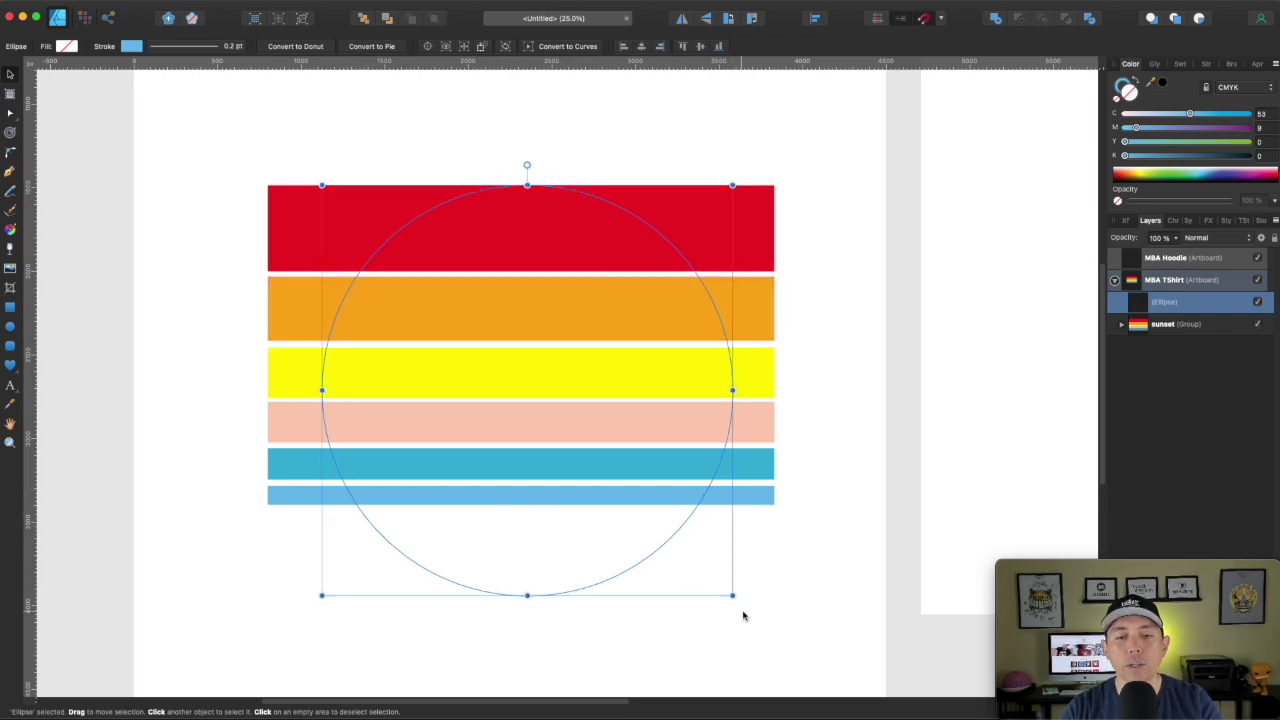
Try different sizes and positions for the circle outline, keeping its top level with the red bar's upper edge.
{"action": "left_click_drag", "start_coordinate": [732, 596], "coordinate": [635, 519]}
{"action": "left_click_drag", "start_coordinate": [630, 397], "coordinate": [670, 398]}
{"action": "left_click_drag", "start_coordinate": [683, 506], "coordinate": [755, 577]}
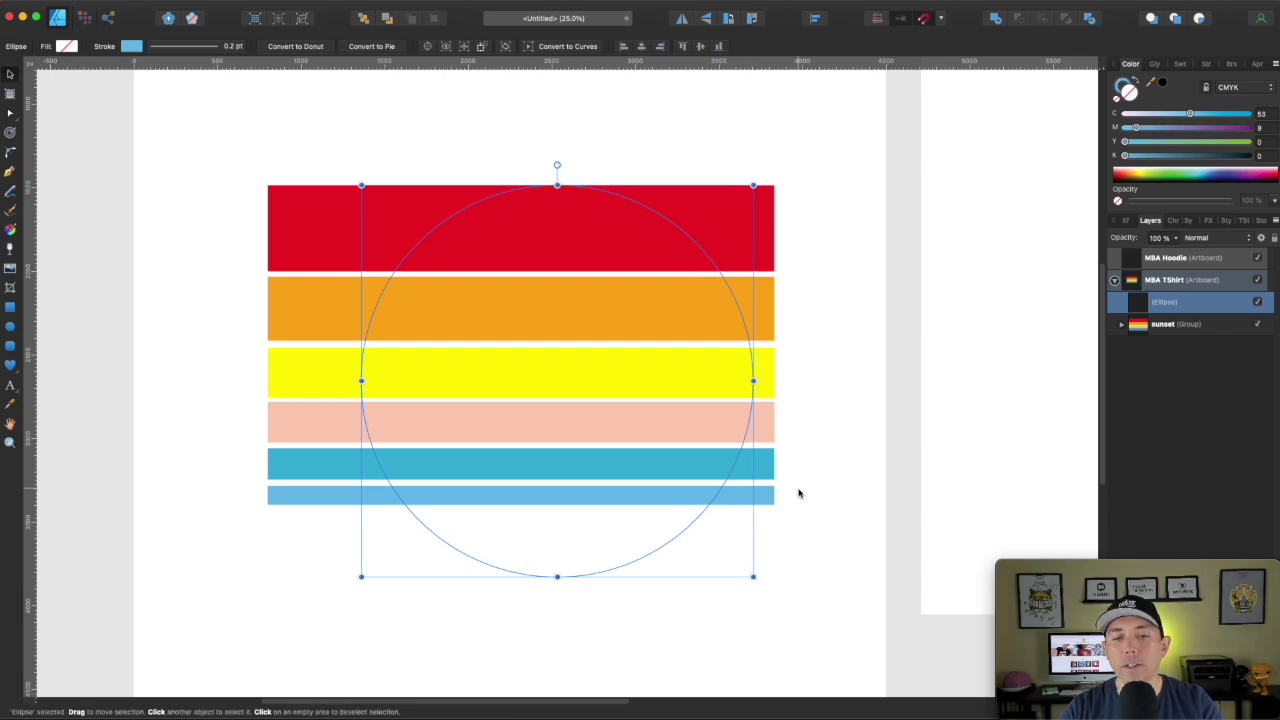
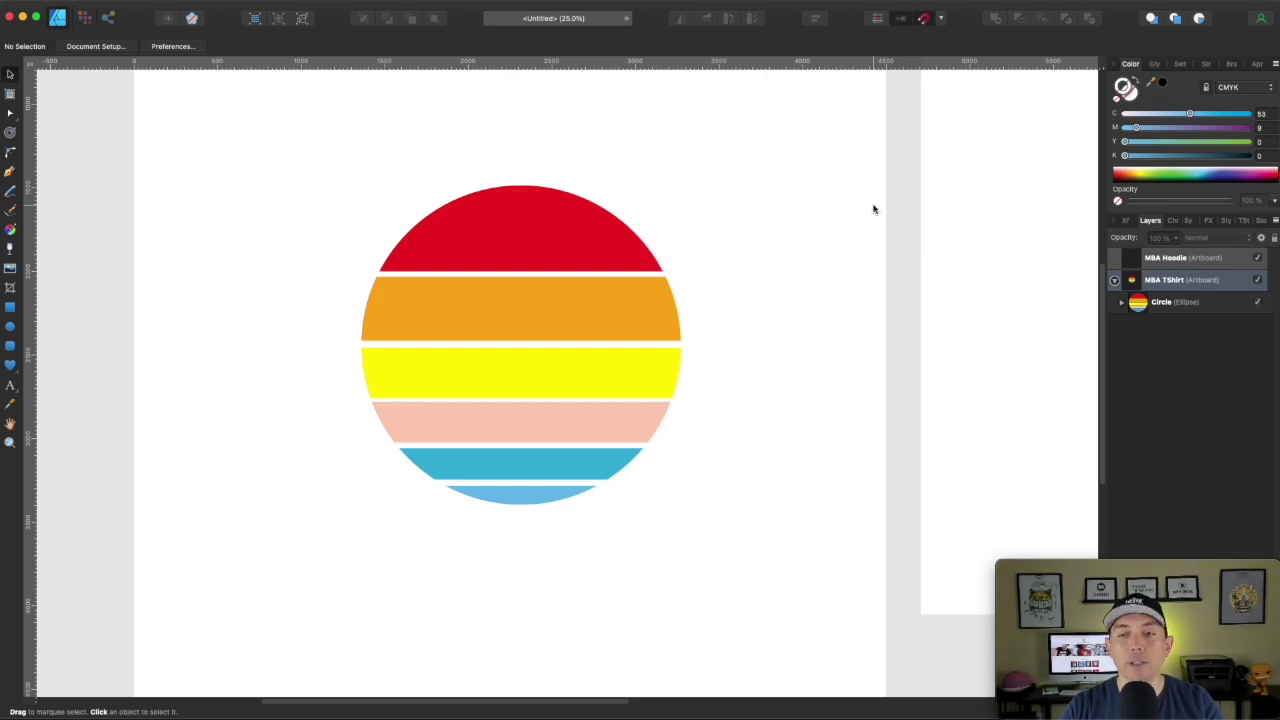
Undo the clipping of the sunset bars into the circle and the circle's renaming.
{"action": "key", "text": "super+z"}
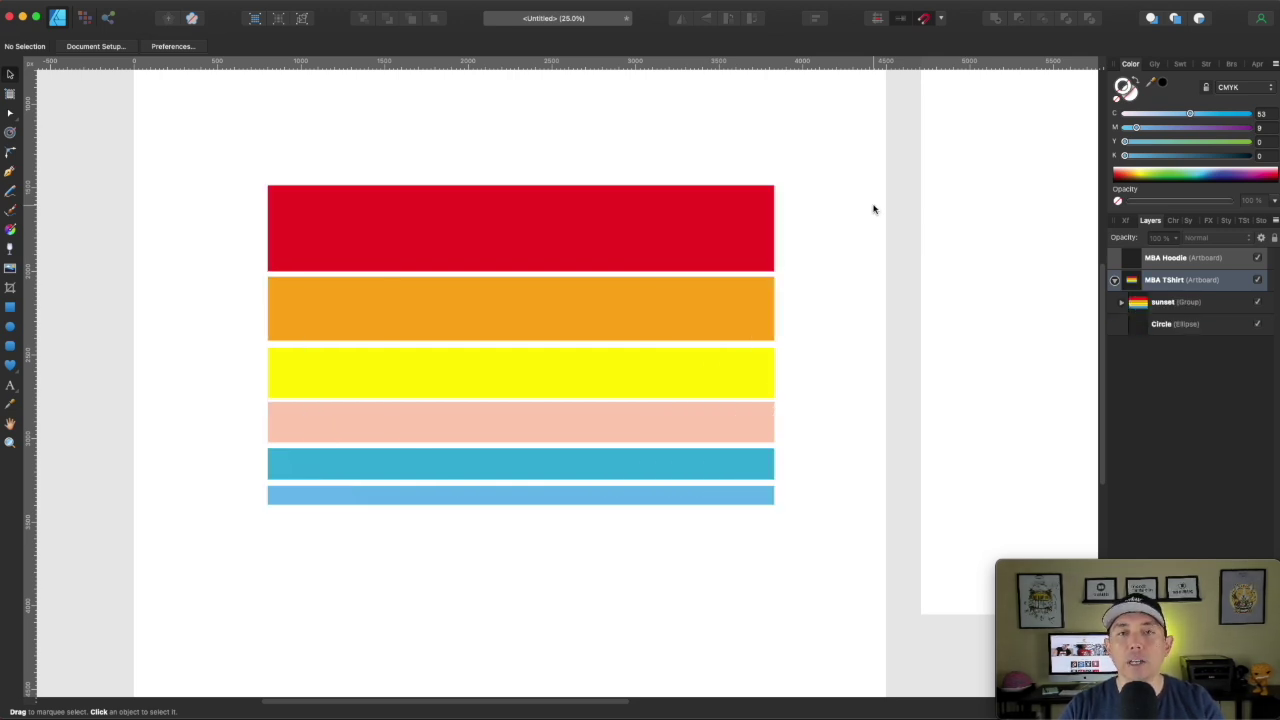
{"action": "key", "text": "super+z"}
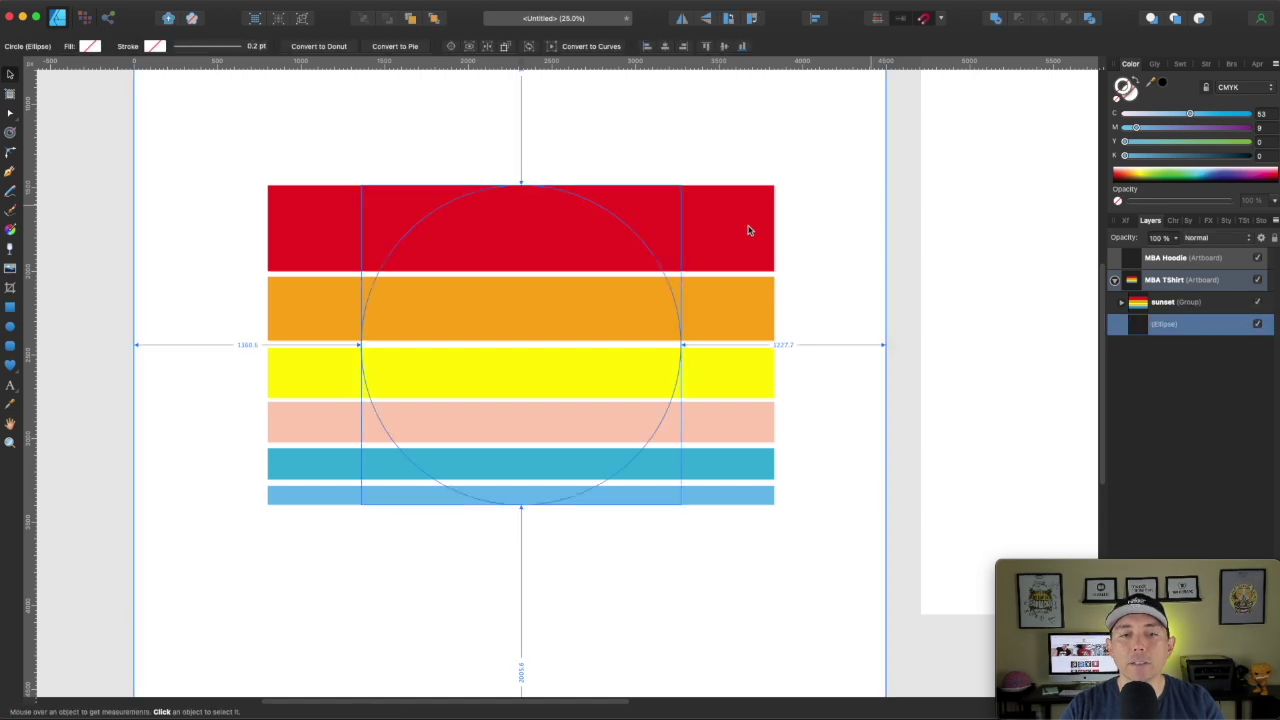
{"action": "key", "text": "super+z"}
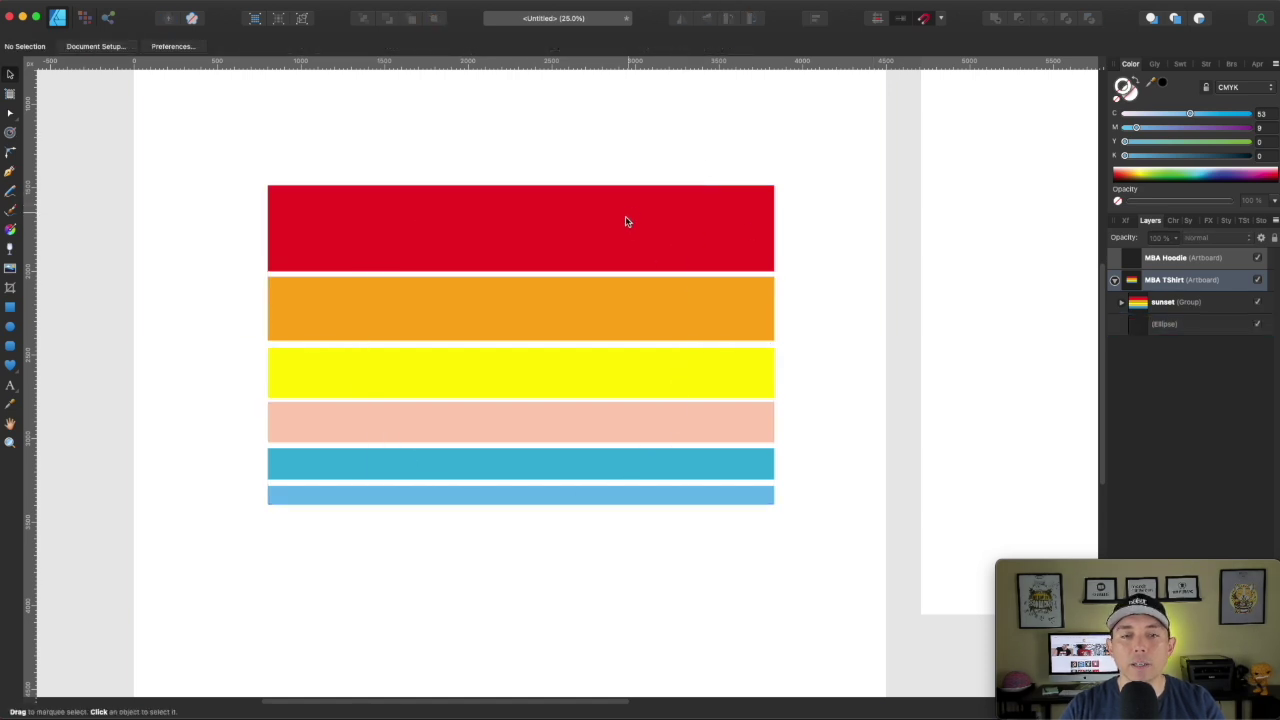
Enlarge the circle outline to nearly the bars' width, its top on the red bar's upper edge, and clip the sunset group into it.
{"action": "left_click", "coordinate": [1160, 326]}
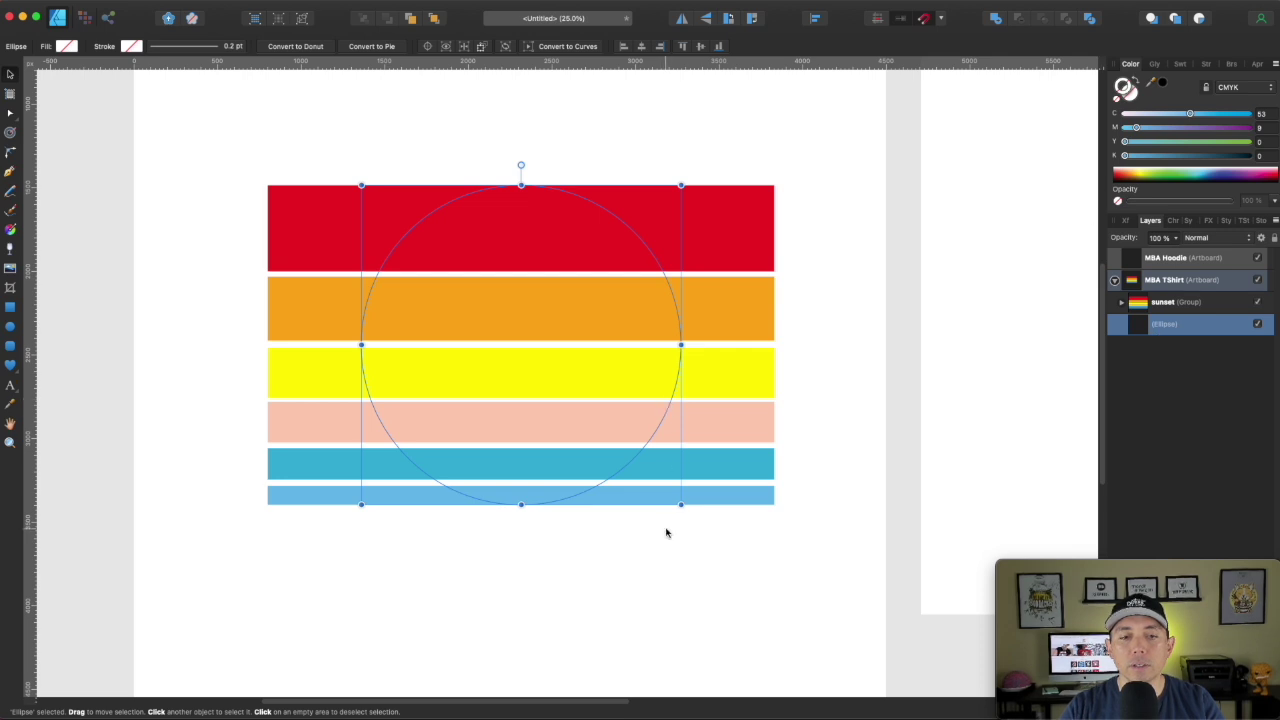
{"action": "left_click_drag", "start_coordinate": [680, 506], "coordinate": [774, 598]}
{"action": "left_click_drag", "start_coordinate": [726, 526], "coordinate": [668, 526]}
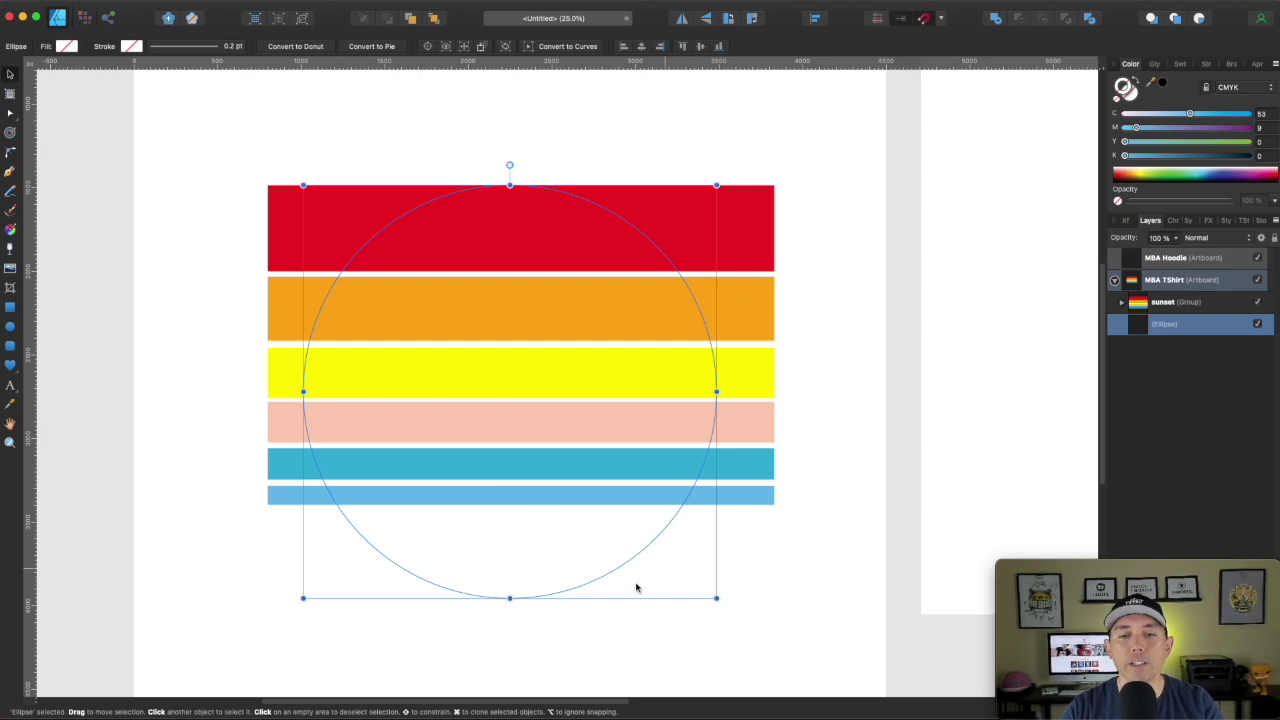
{"action": "left_click_drag", "start_coordinate": [717, 600], "coordinate": [766, 637]}
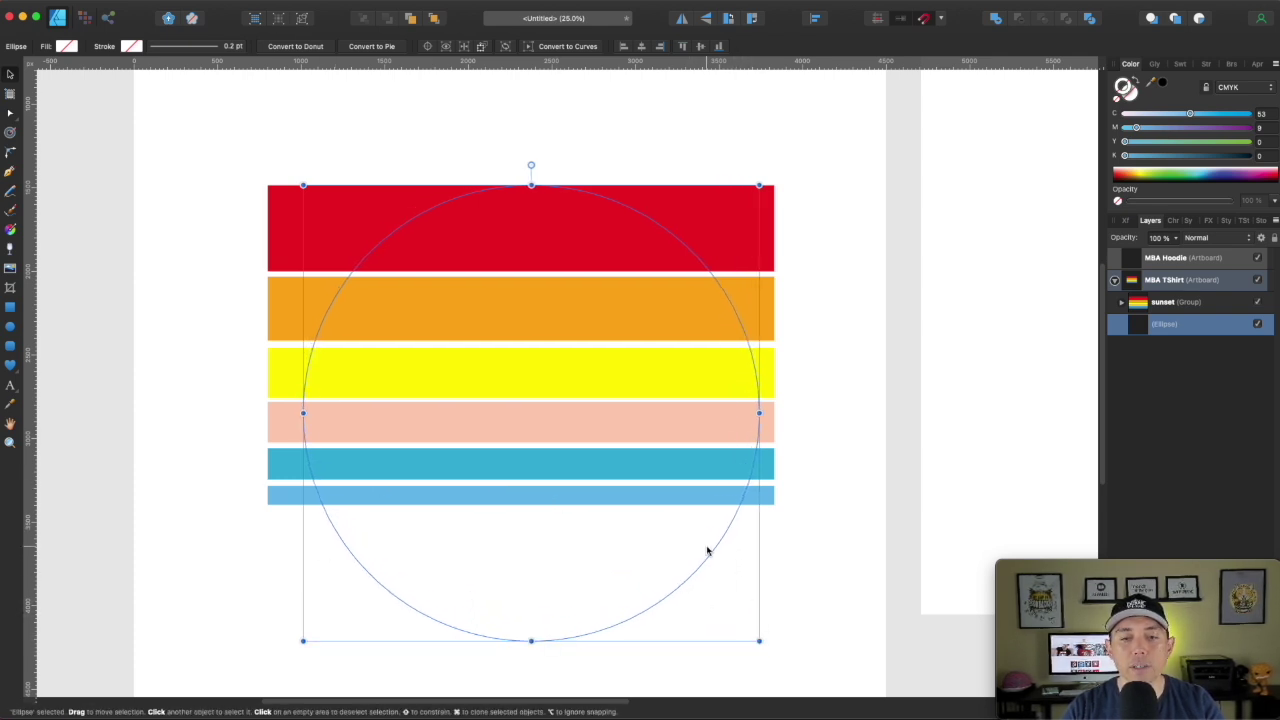
{"action": "left_click_drag", "start_coordinate": [714, 549], "coordinate": [694, 551]}
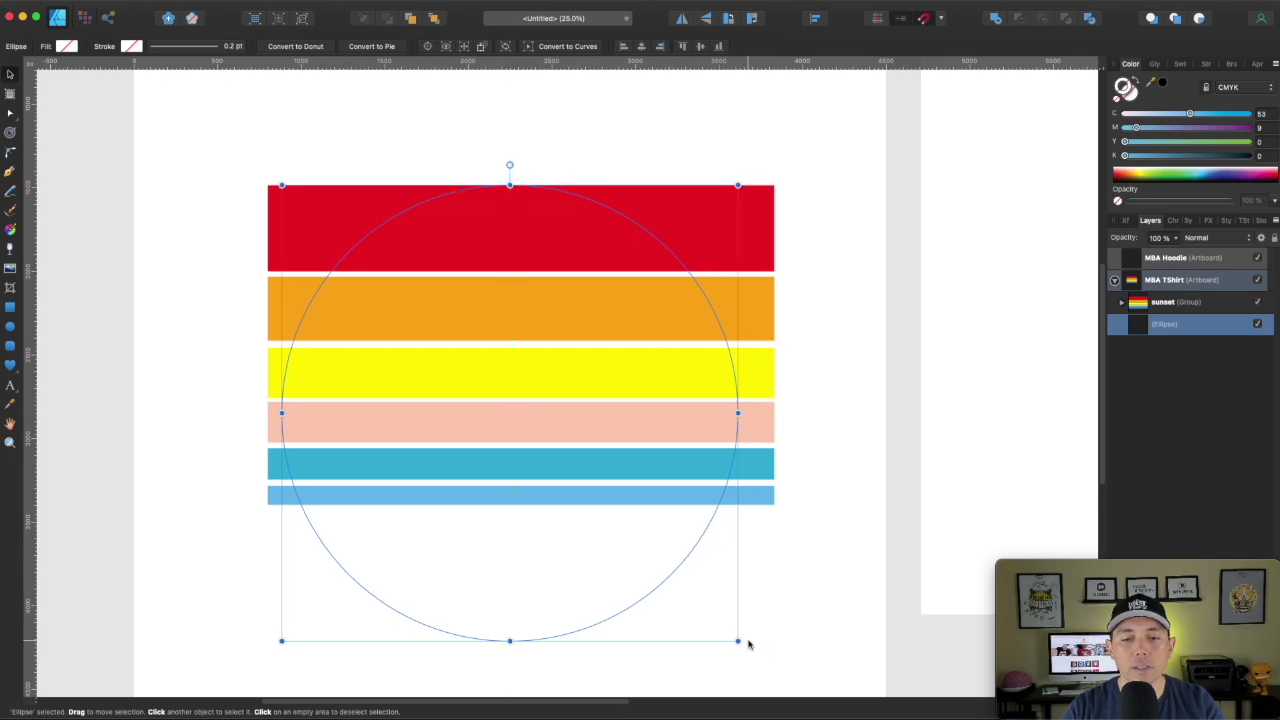
{"action": "left_click_drag", "start_coordinate": [737, 640], "coordinate": [767, 662]}
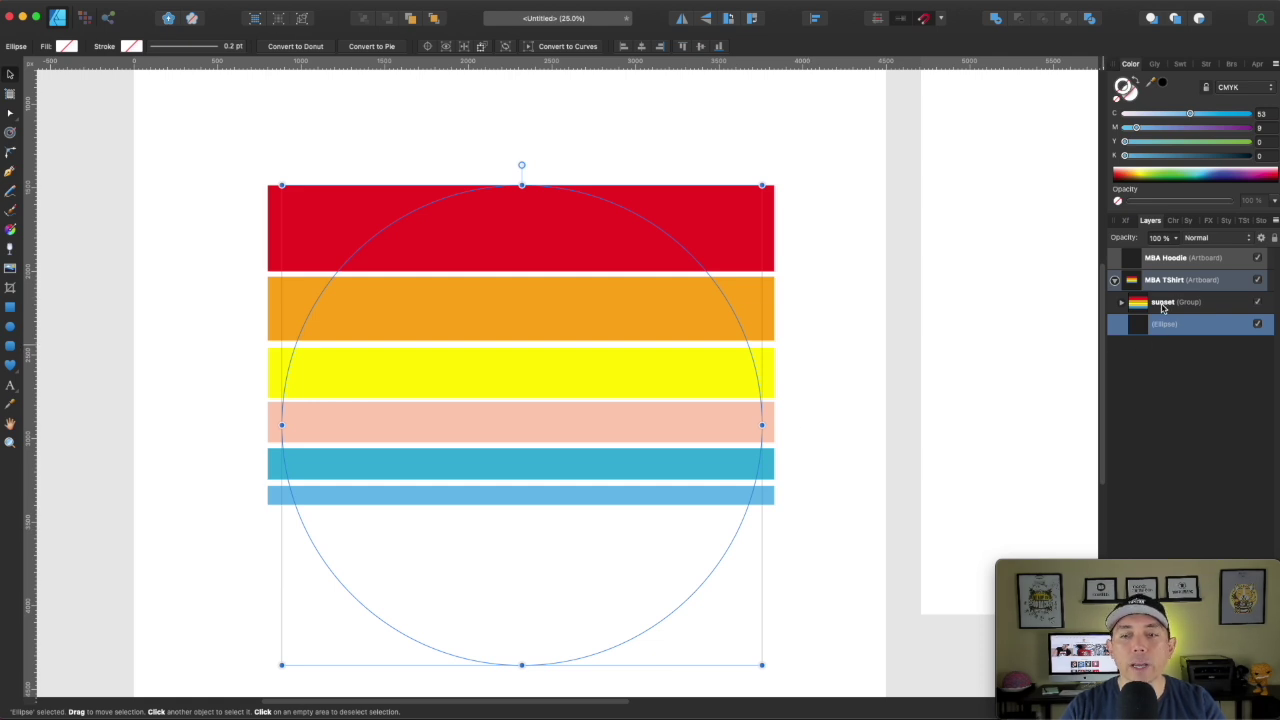
{"action": "left_click_drag", "start_coordinate": [1160, 306], "coordinate": [1186, 331]}
{"action": "left_click", "coordinate": [840, 315]}
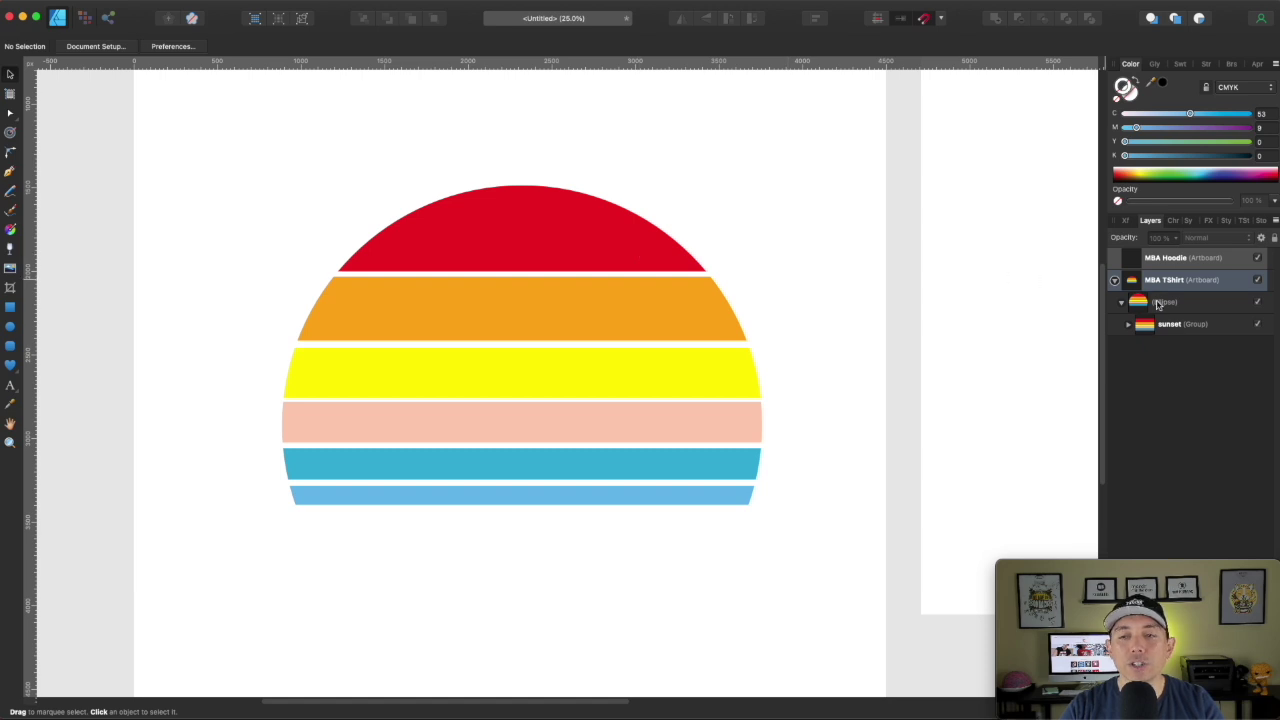
Expand the clipped sunset group and darken the red bar by raising its black value.
{"action": "left_click", "coordinate": [1128, 326]}
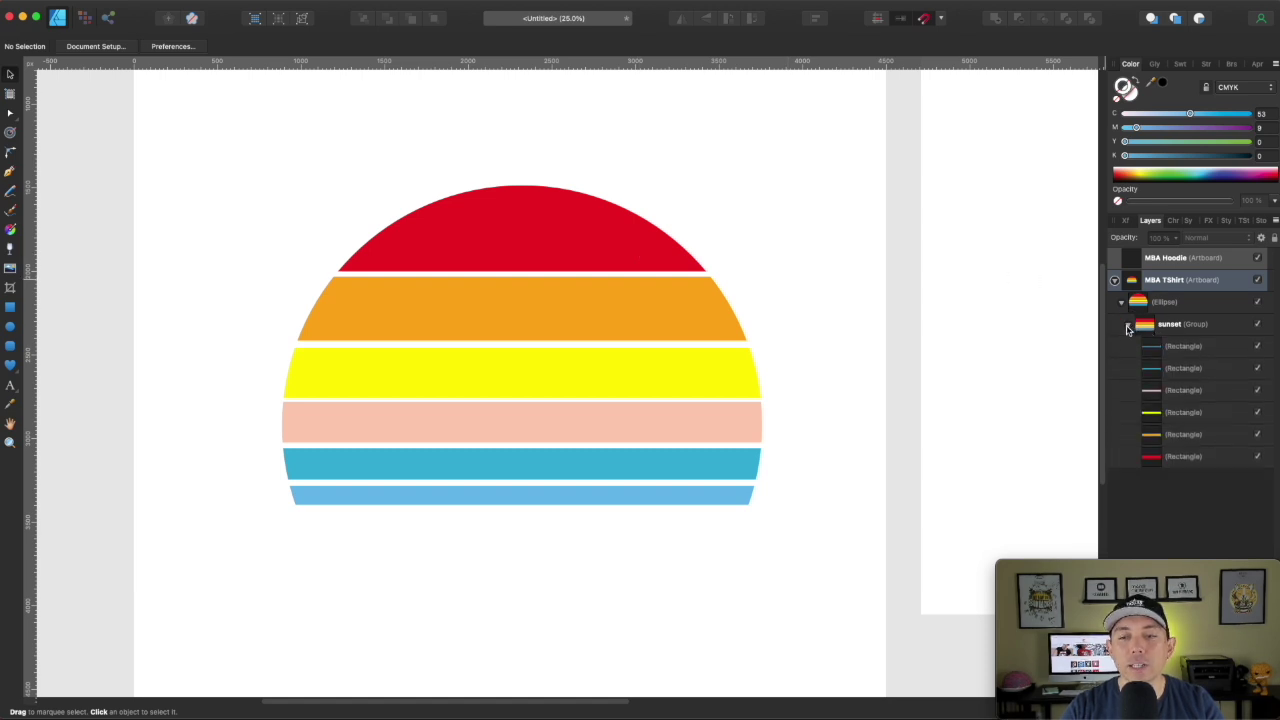
{"action": "left_click", "coordinate": [1184, 350]}
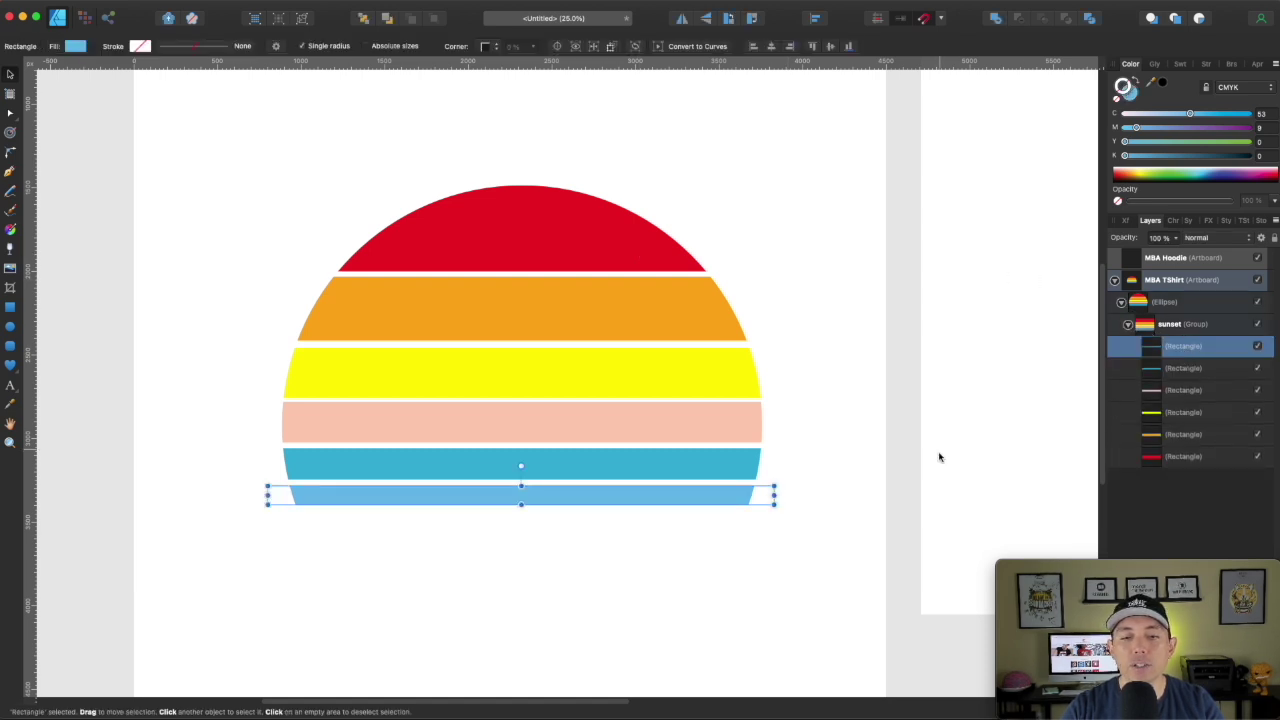
{"action": "left_click", "coordinate": [1195, 371]}
{"action": "left_click", "coordinate": [1191, 392]}
{"action": "left_click", "coordinate": [1180, 458]}
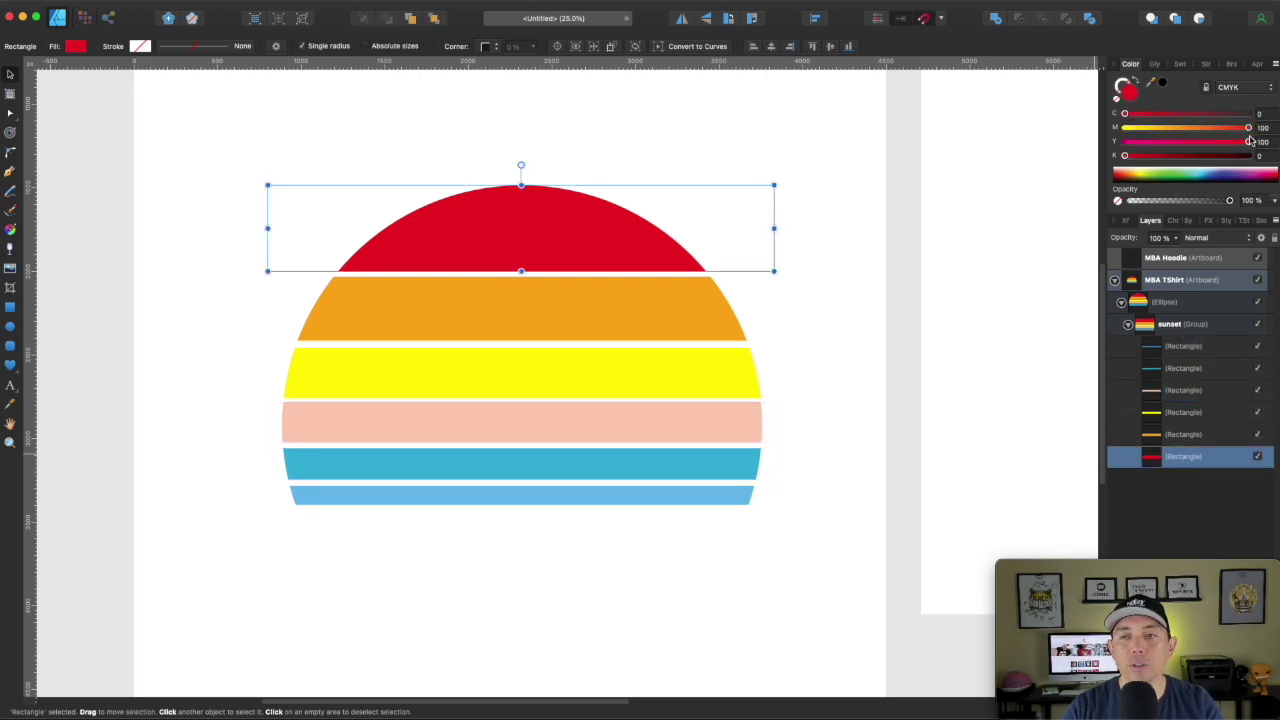
{"action": "left_click_drag", "start_coordinate": [1249, 128], "coordinate": [1265, 150]}
{"action": "left_click_drag", "start_coordinate": [1125, 156], "coordinate": [1177, 157]}
Recolor the orange bar to deep blue with black at 28, more cyan and less yellow.
{"action": "left_click", "coordinate": [727, 313]}
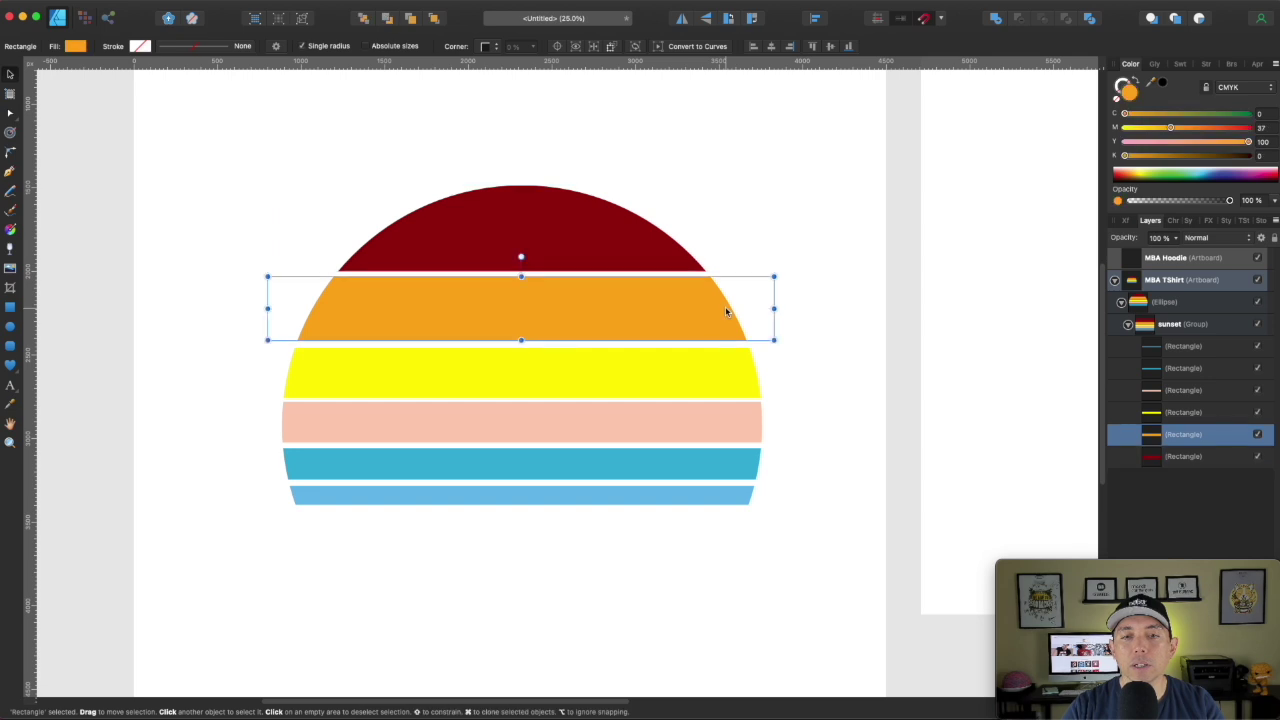
{"action": "left_click_drag", "start_coordinate": [1126, 157], "coordinate": [1158, 157]}
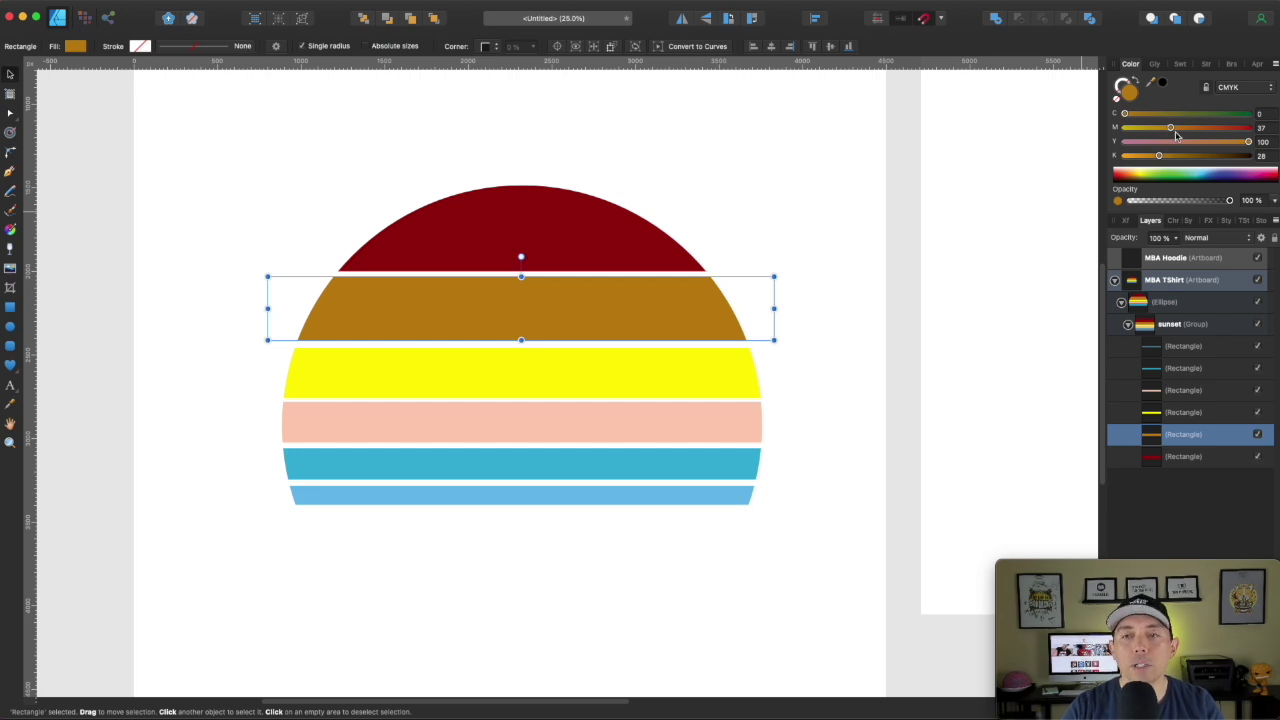
{"action": "left_click_drag", "start_coordinate": [1127, 117], "coordinate": [1248, 114]}
{"action": "left_click_drag", "start_coordinate": [1248, 141], "coordinate": [1124, 141]}
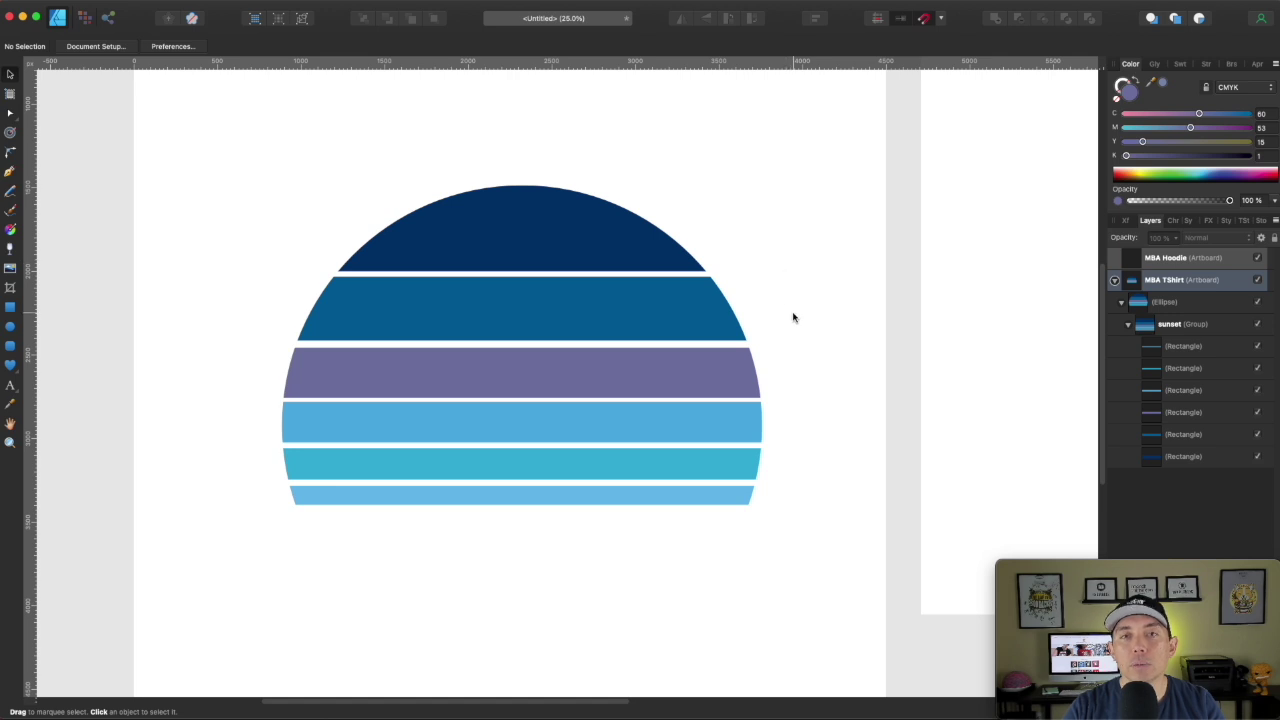
Take the sunset group out of the circle and delete the circle.
{"action": "left_click", "coordinate": [1121, 301]}
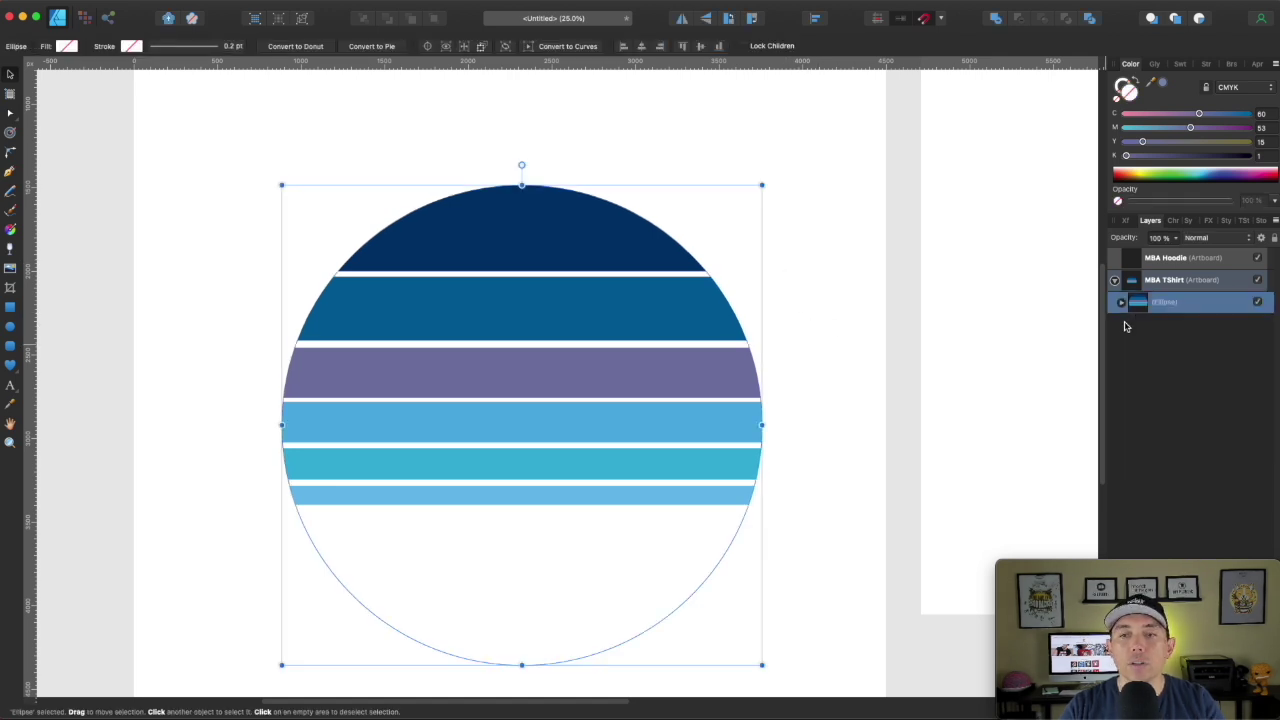
{"action": "left_click", "coordinate": [1122, 304]}
{"action": "left_click_drag", "start_coordinate": [1145, 328], "coordinate": [1136, 296]}
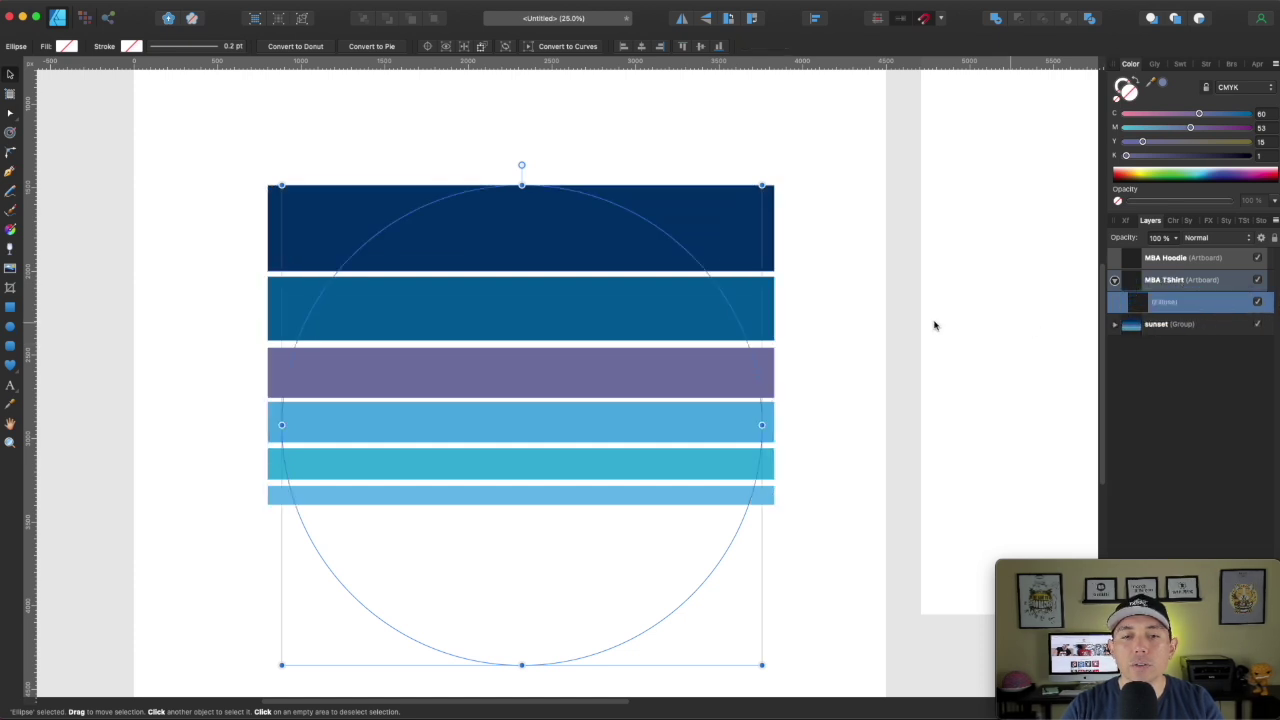
{"action": "left_click", "coordinate": [1166, 313]}
{"action": "left_click", "coordinate": [1166, 313]}
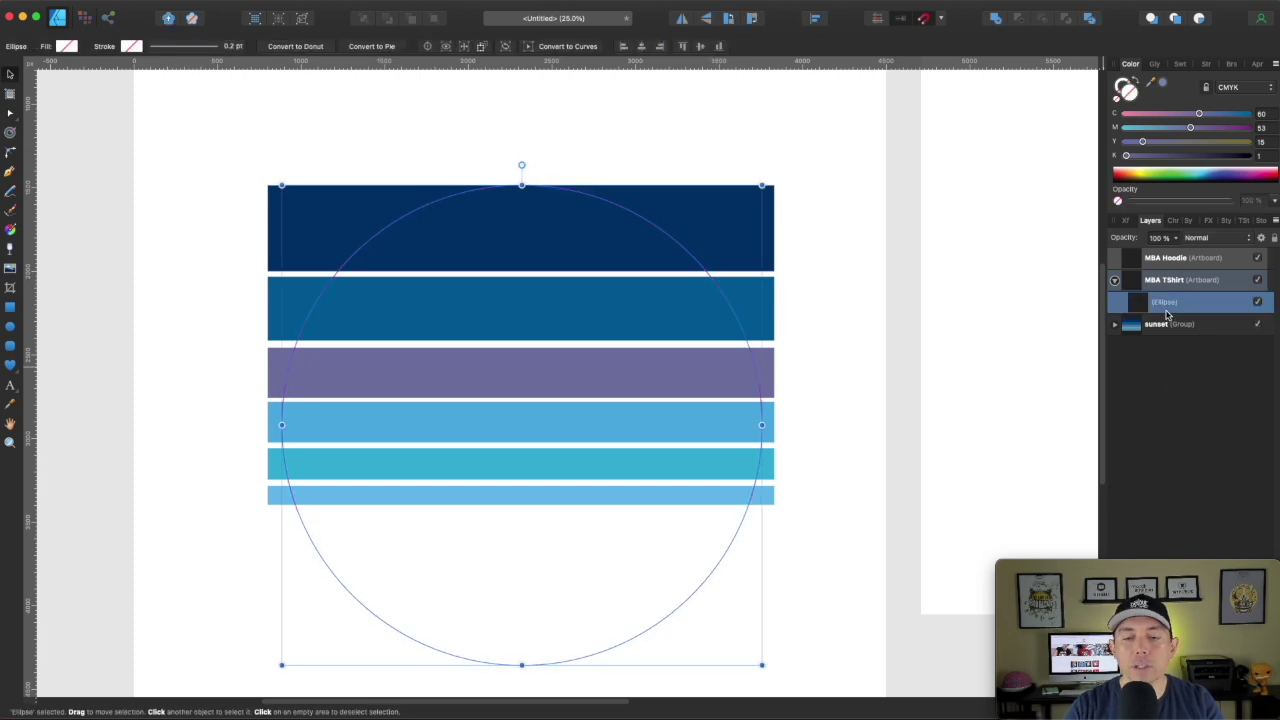
{"action": "key", "text": "Delete"}
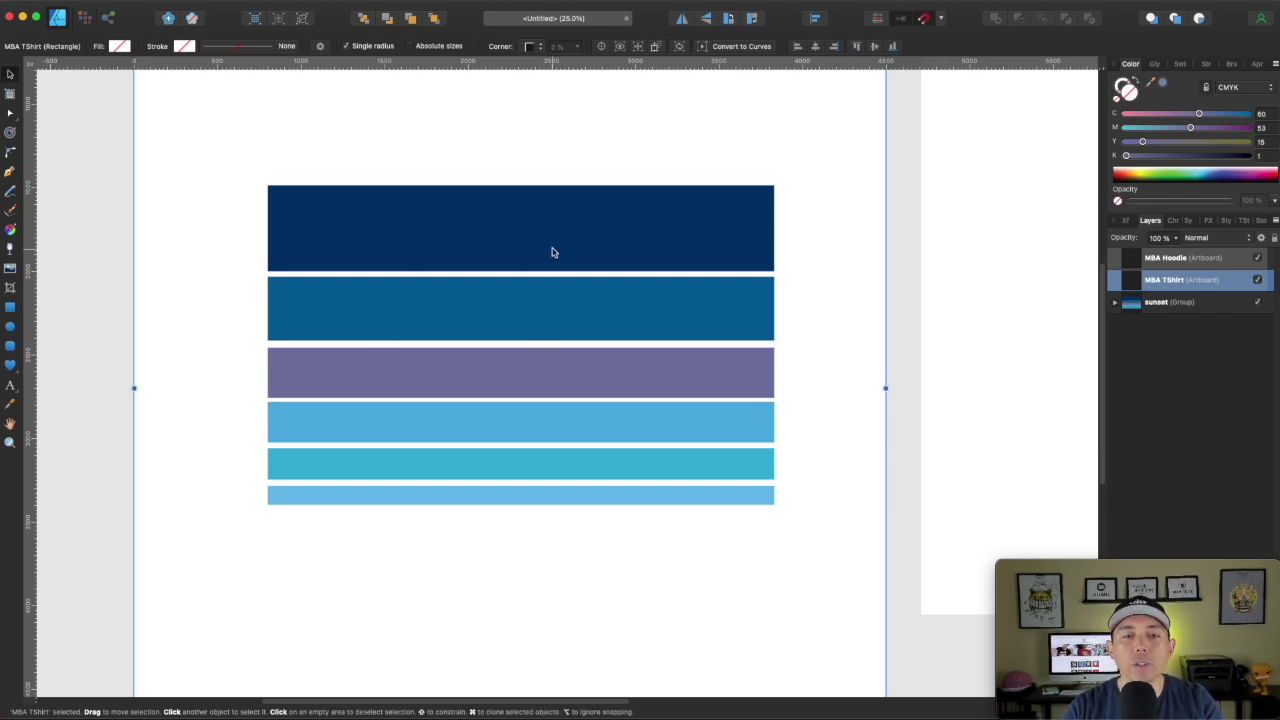
Draw a tall rectangle over the middle of the bars, add an equally wide circle on its upper end and merge both into an arch.
{"action": "left_click", "coordinate": [14, 312]}
{"action": "left_click_drag", "start_coordinate": [396, 277], "coordinate": [654, 567]}
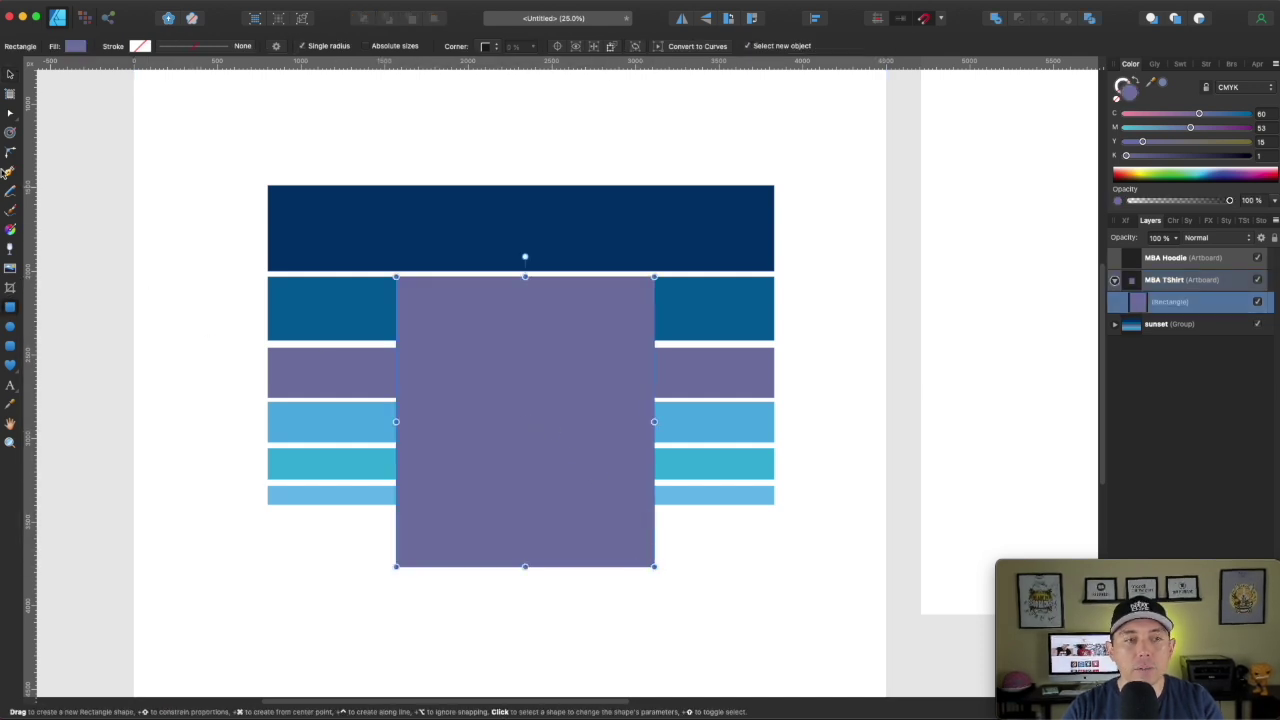
{"action": "left_click", "coordinate": [10, 327]}
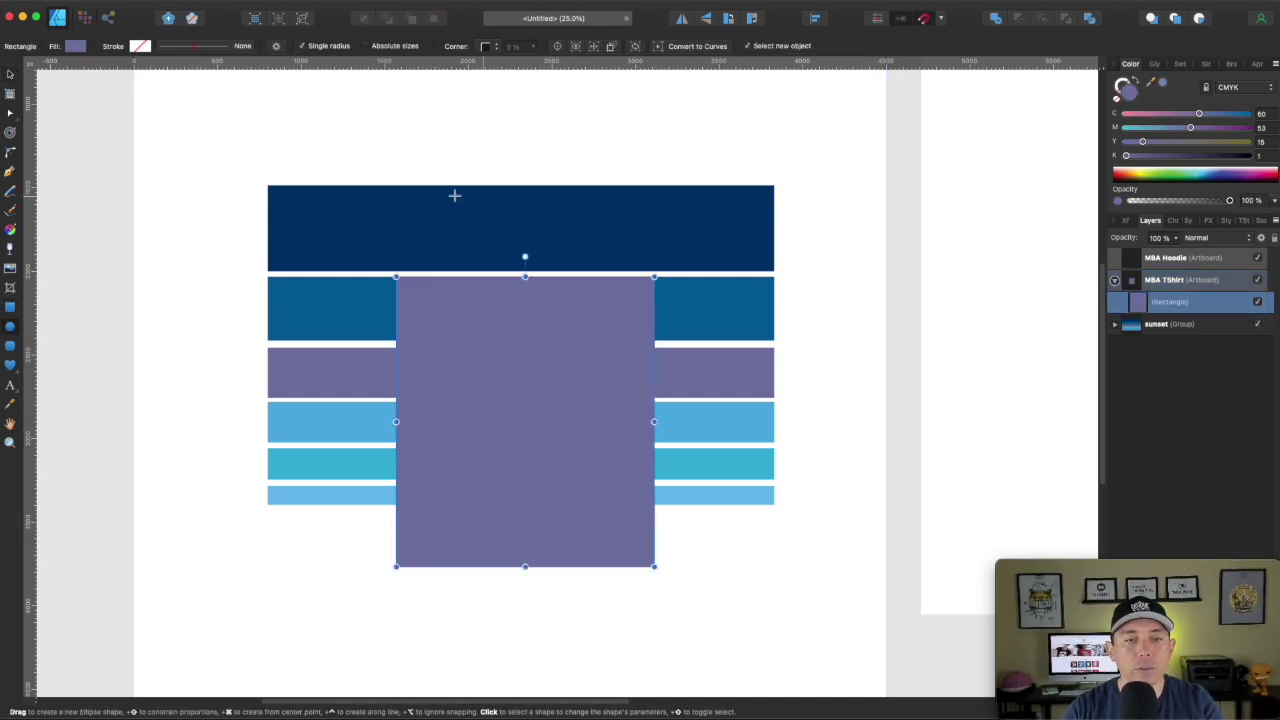
{"action": "left_click_drag", "start_coordinate": [408, 190], "coordinate": [654, 400]}
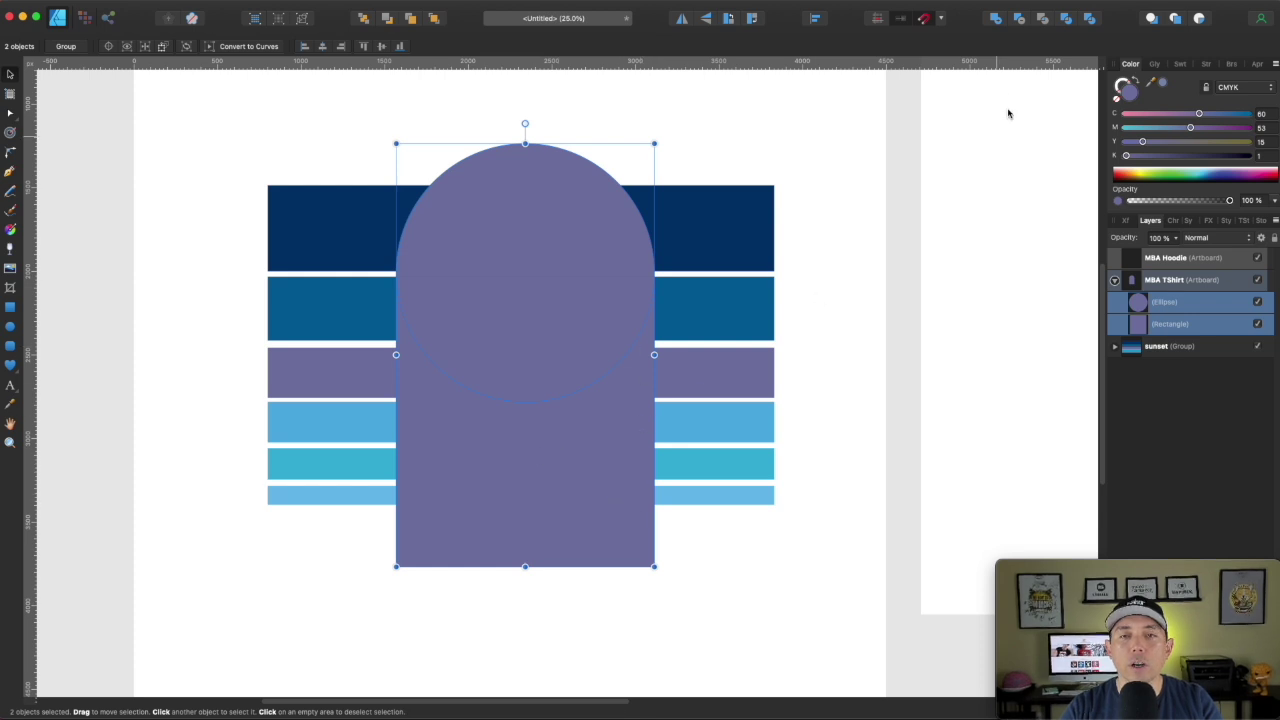
{"action": "left_click", "coordinate": [995, 21]}
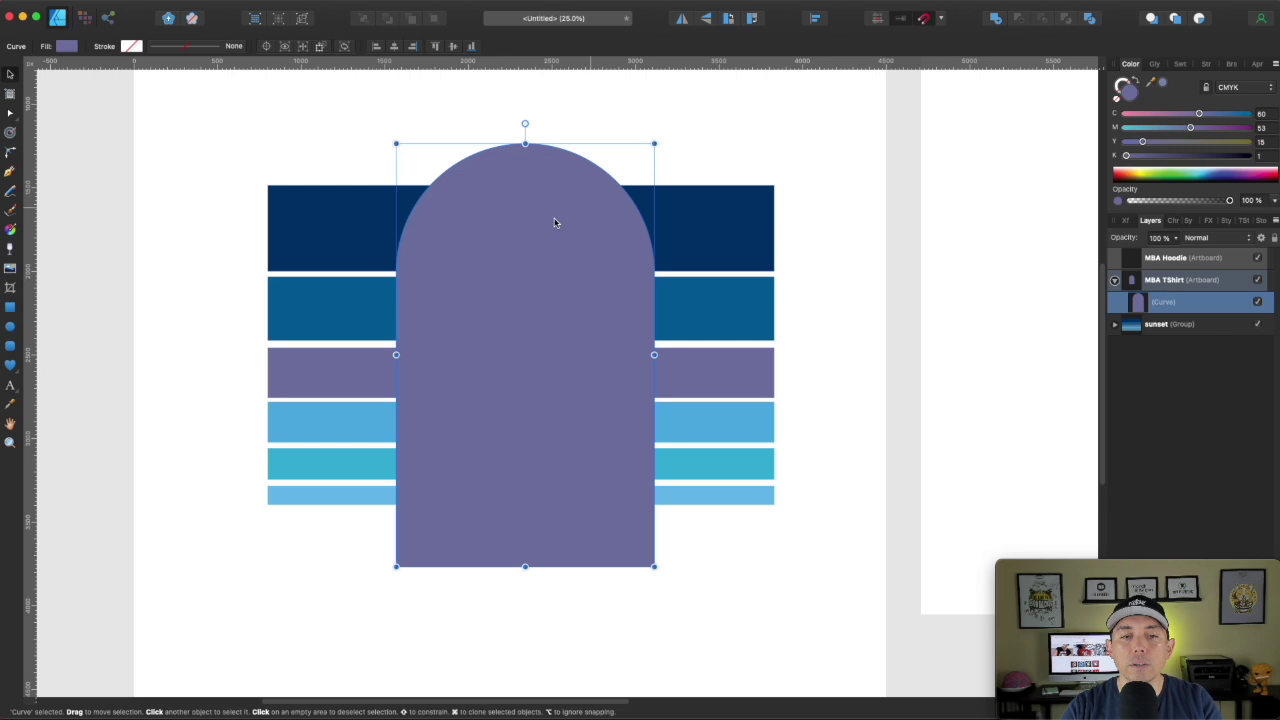
Center the arch with its top on the uppermost bar's edge and shorten its straight sides to end at the lowest bar.
{"action": "left_click_drag", "start_coordinate": [549, 387], "coordinate": [548, 444]}
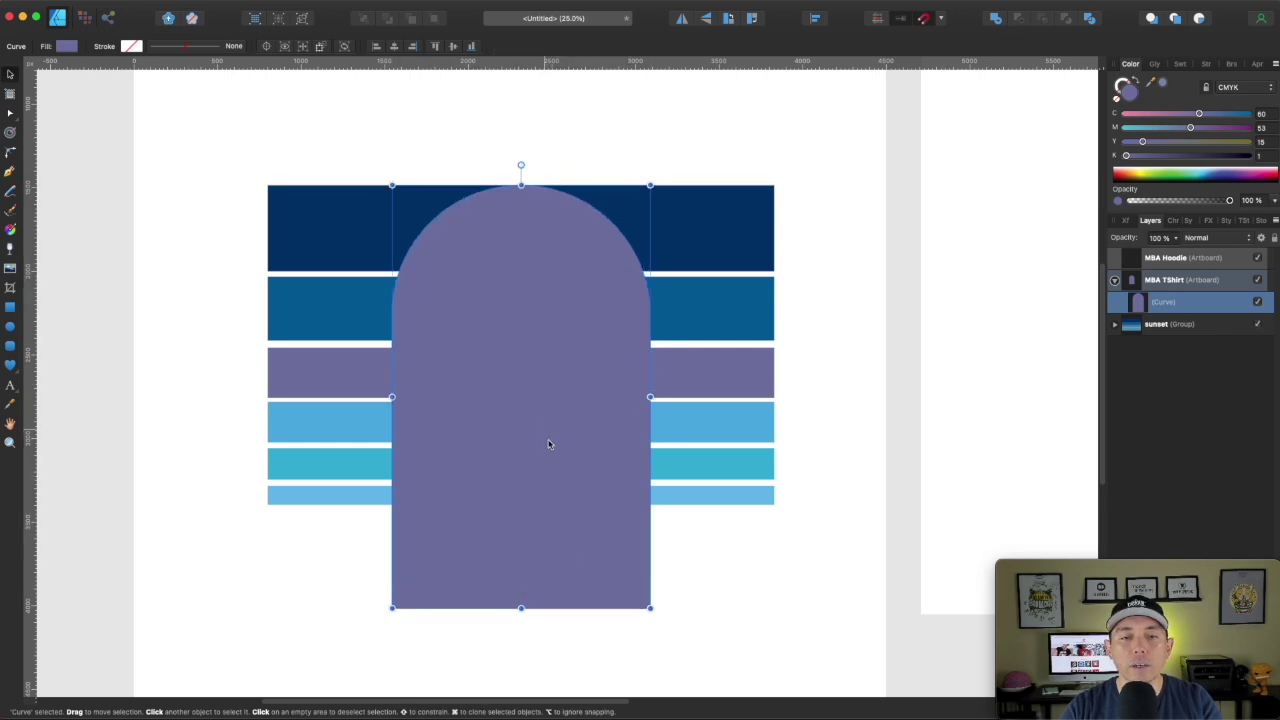
{"action": "left_click_drag", "start_coordinate": [521, 607], "coordinate": [537, 566]}
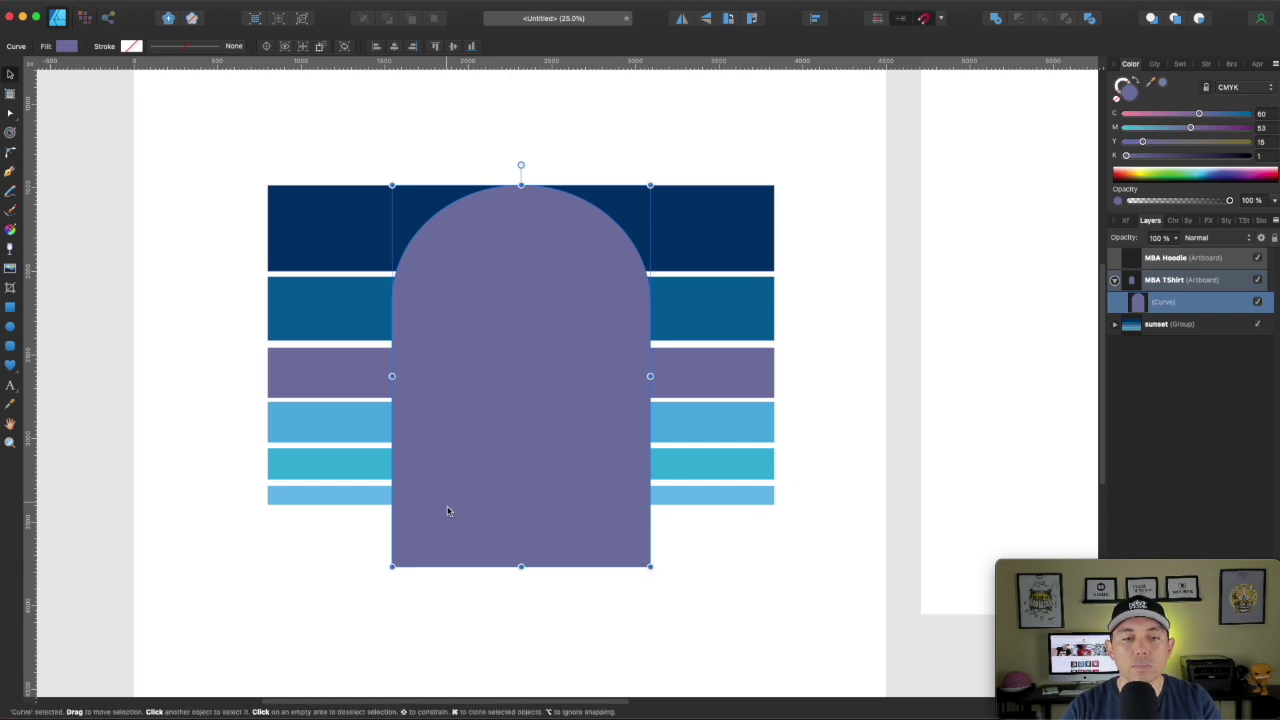
{"action": "key", "text": "a"}
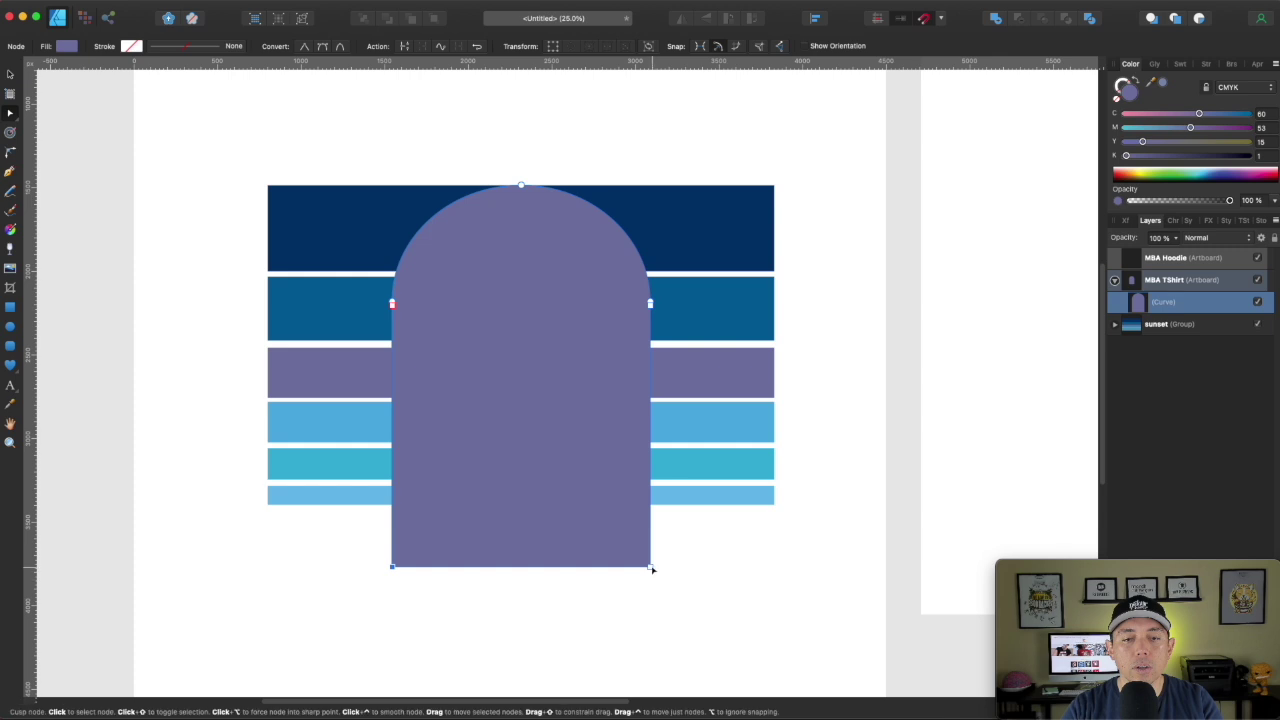
{"action": "left_click_drag", "start_coordinate": [650, 566], "coordinate": [651, 510]}
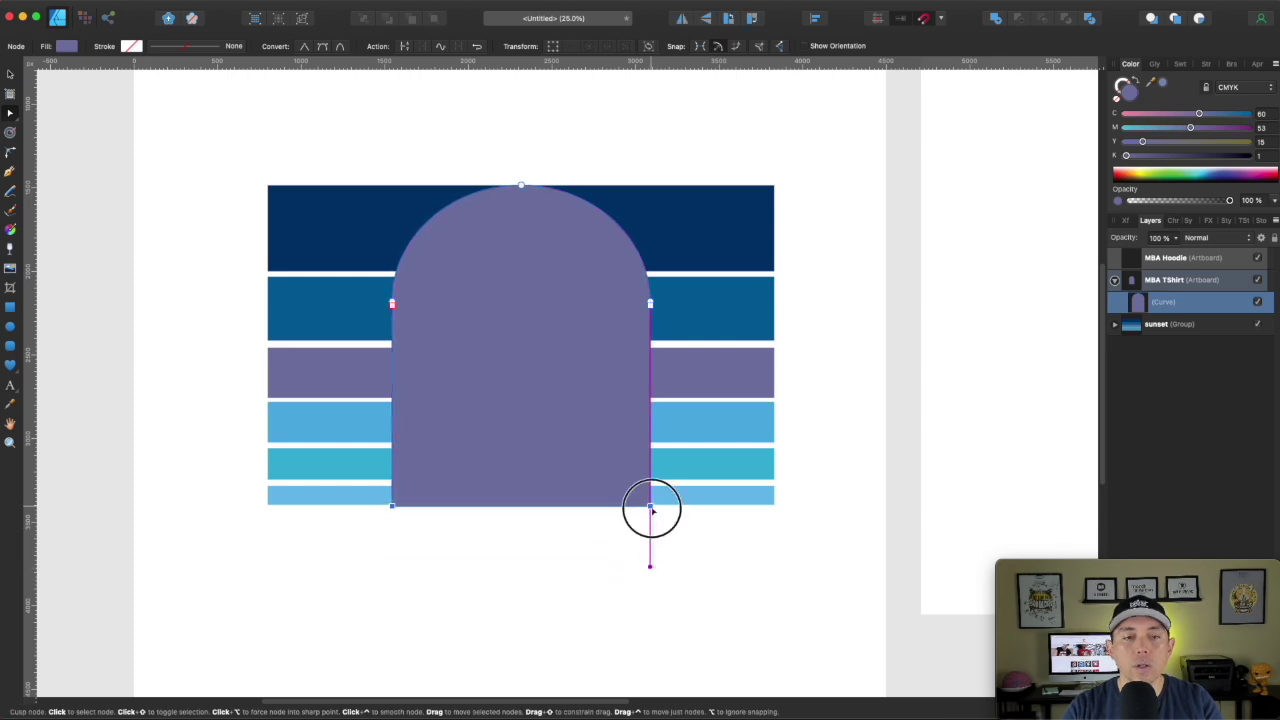
{"action": "left_click", "coordinate": [518, 546]}
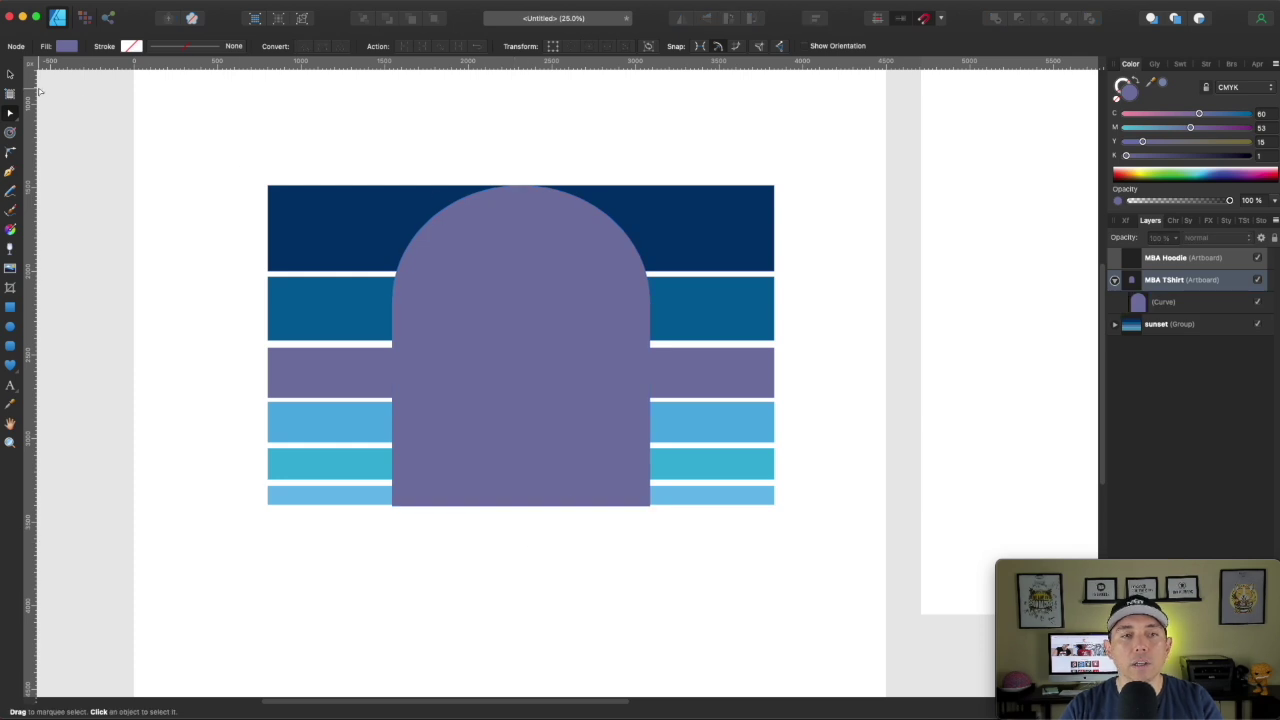
Reorder the arch so it lies behind the sunset group.
{"action": "left_click", "coordinate": [12, 75]}
{"action": "left_click", "coordinate": [472, 221]}
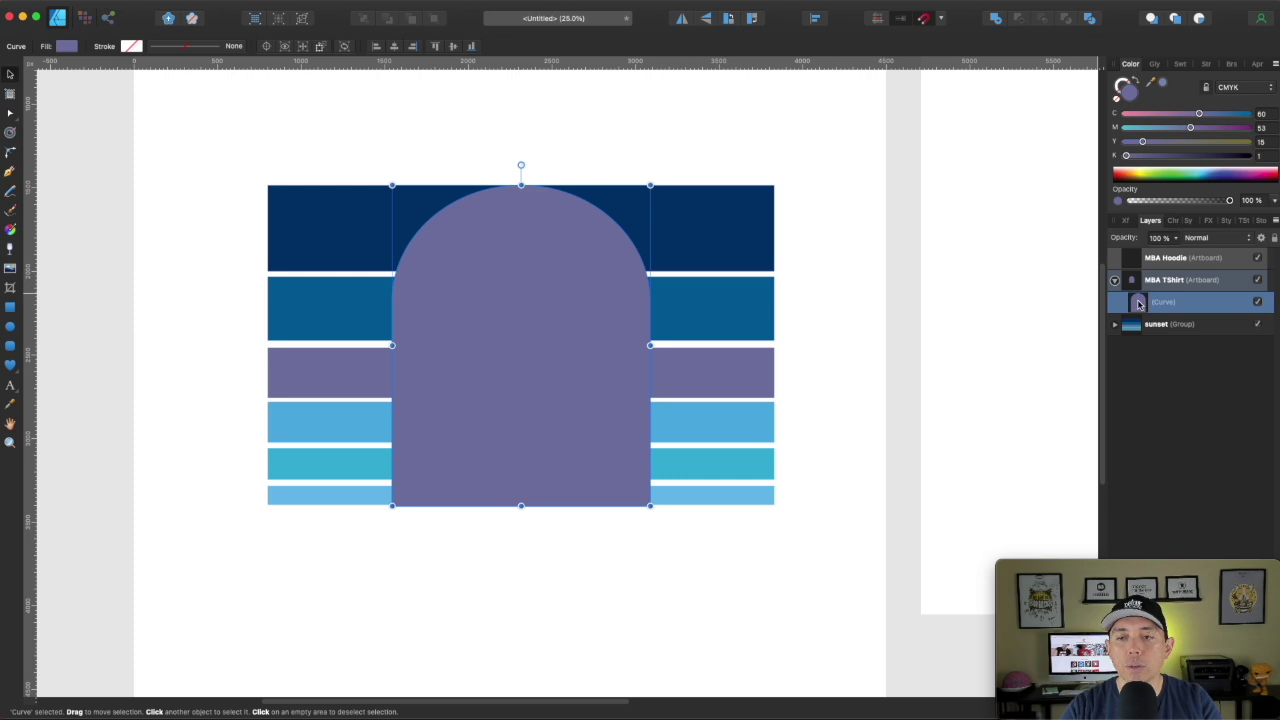
{"action": "left_click_drag", "start_coordinate": [1136, 305], "coordinate": [1120, 356]}
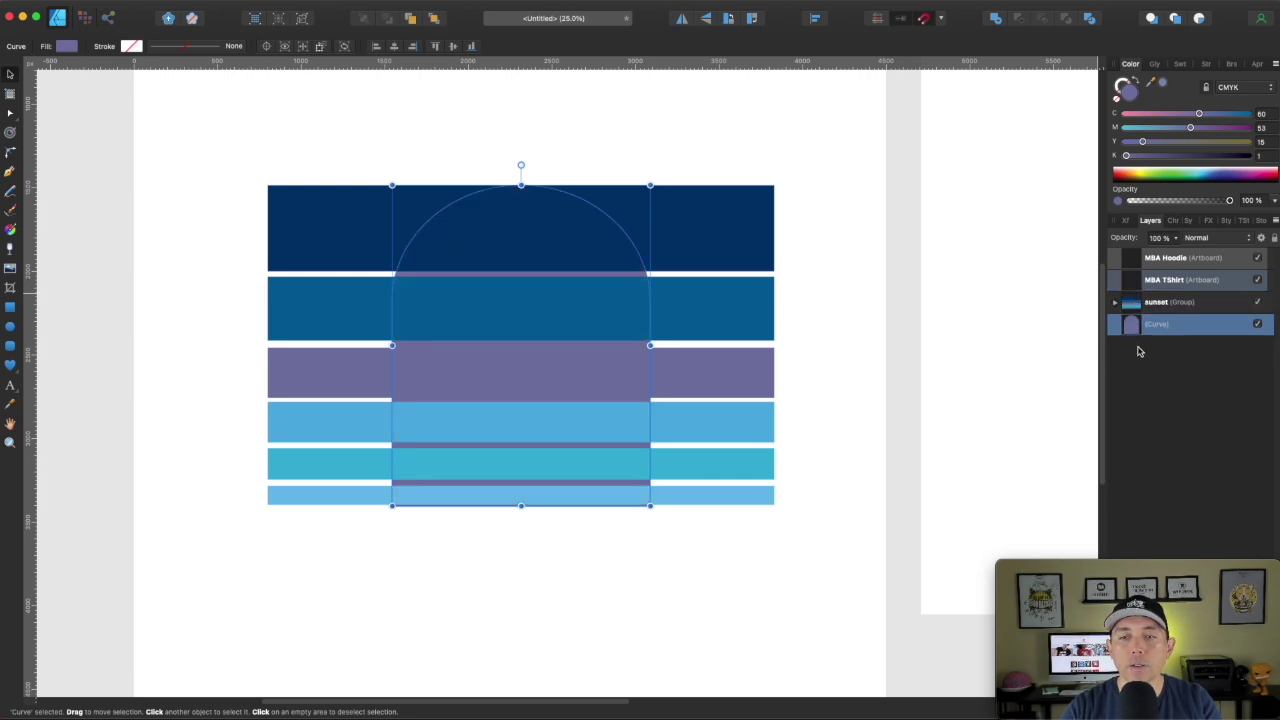
Remove the arch's fill, clip the sunset group into the arch and deselect it.
{"action": "left_click", "coordinate": [1119, 101]}
{"action": "left_click_drag", "start_coordinate": [1130, 302], "coordinate": [1192, 334]}
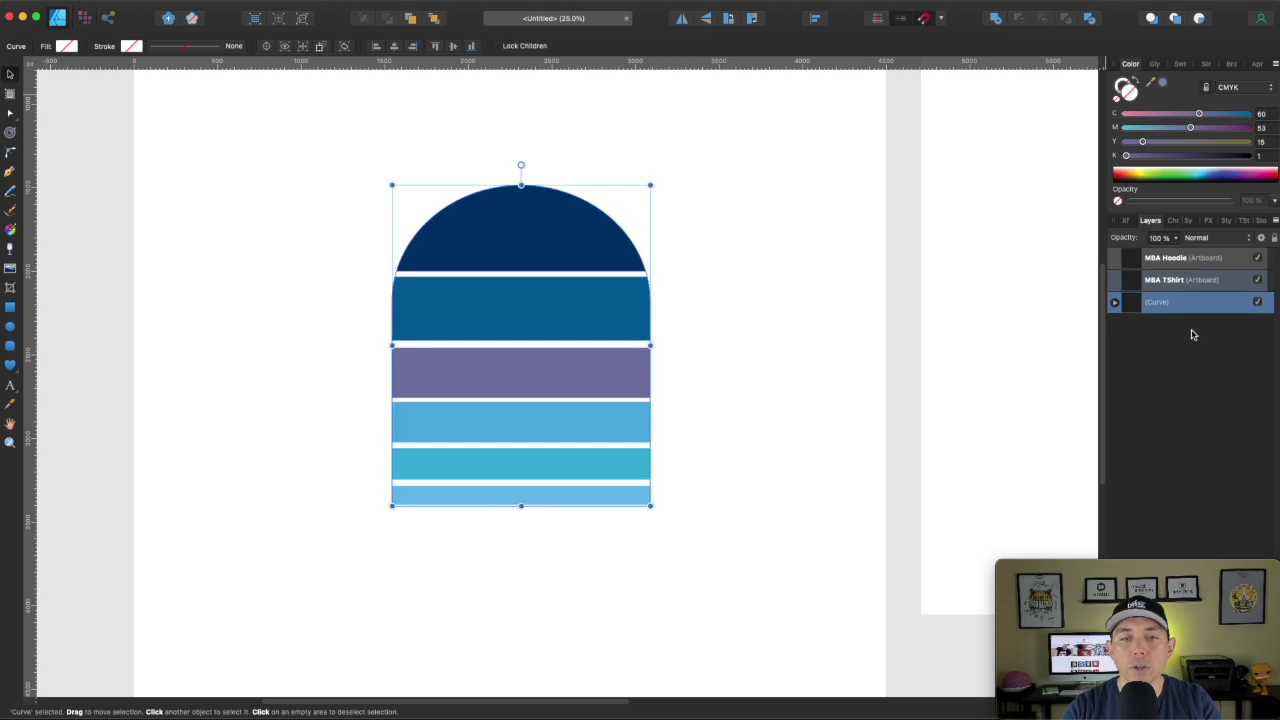
{"action": "left_click", "coordinate": [745, 191]}
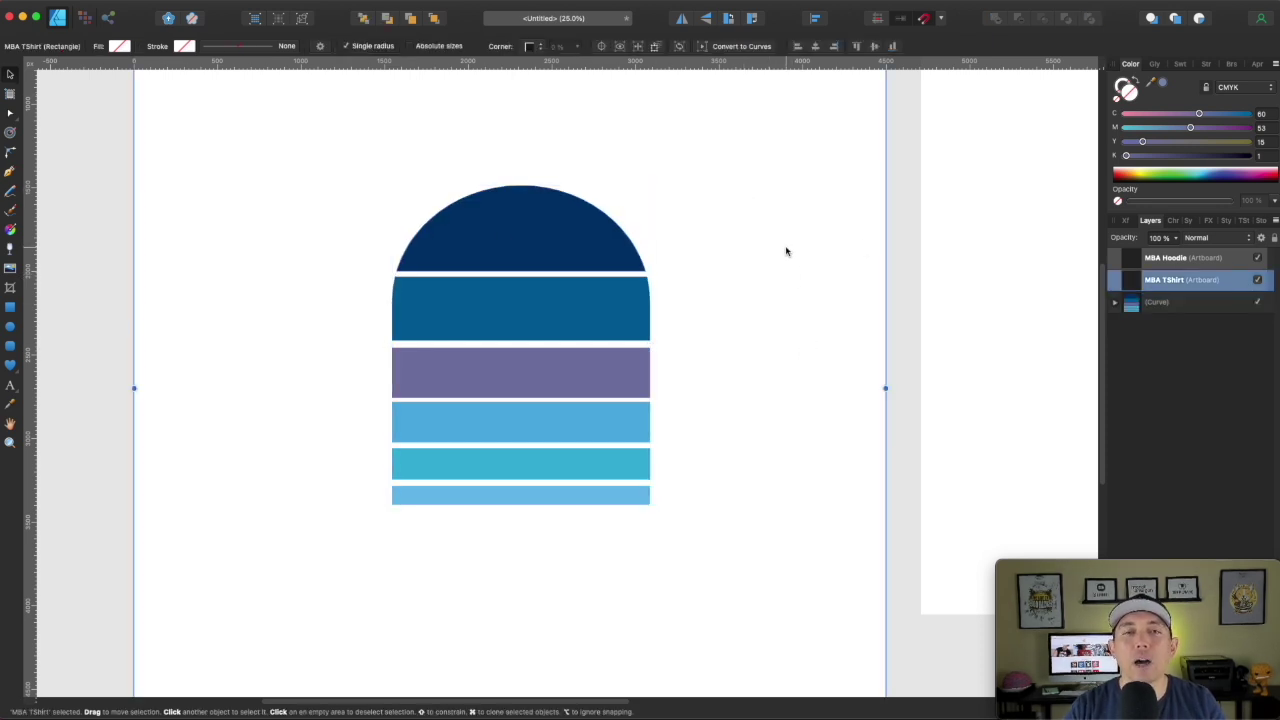
Expand the clipped sunset group and lower the teal bar's upper edge slightly to widen the gap above it.
{"action": "key", "text": "m"}
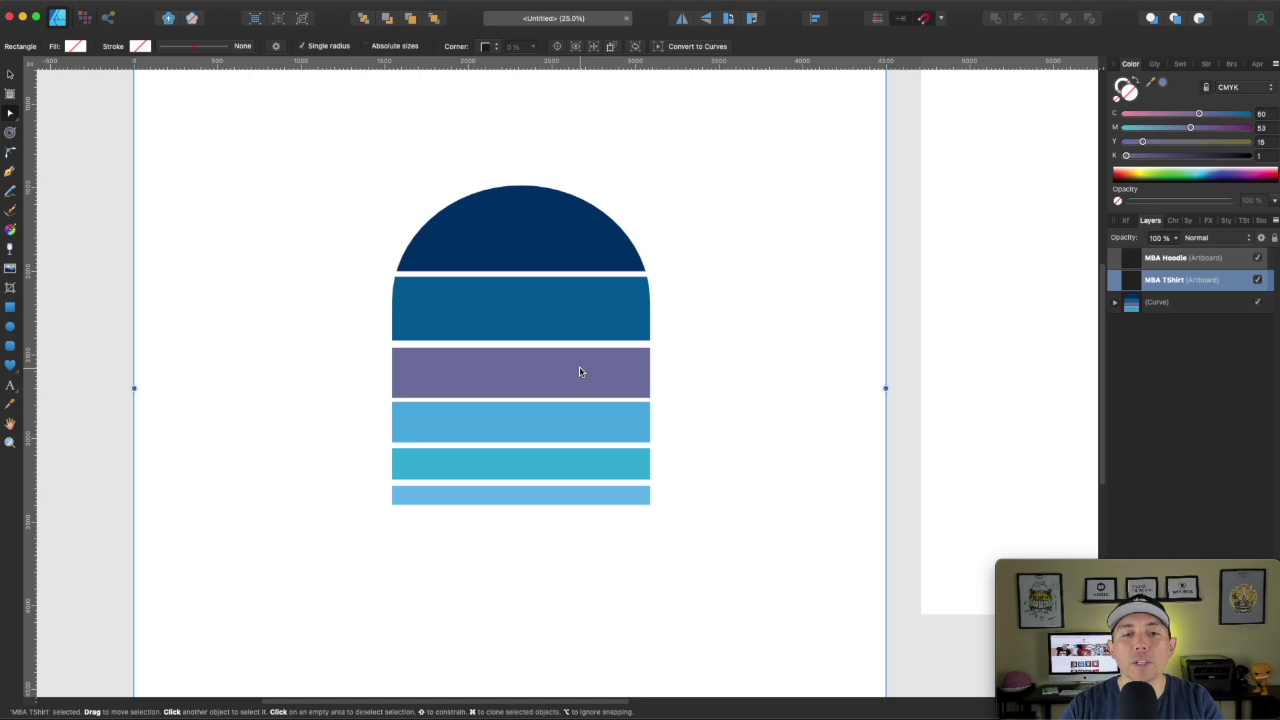
{"action": "left_click", "coordinate": [1115, 301]}
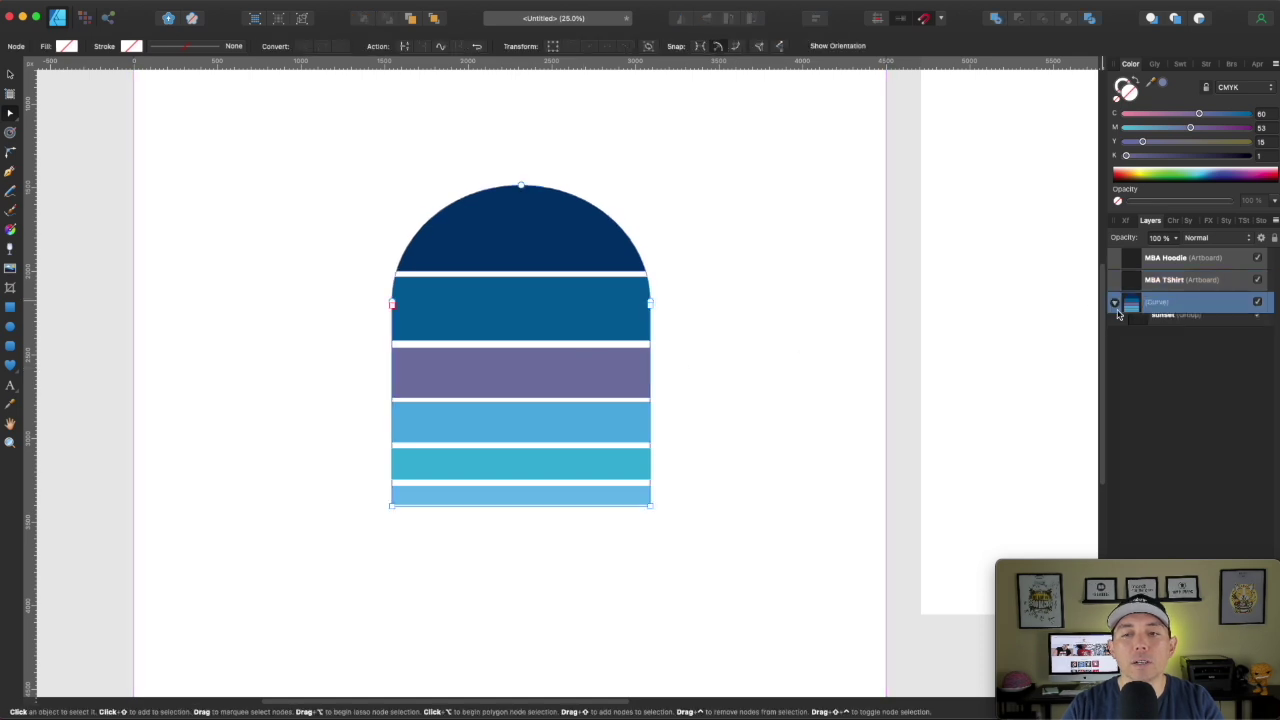
{"action": "left_click", "coordinate": [1162, 325]}
{"action": "left_click", "coordinate": [1121, 324]}
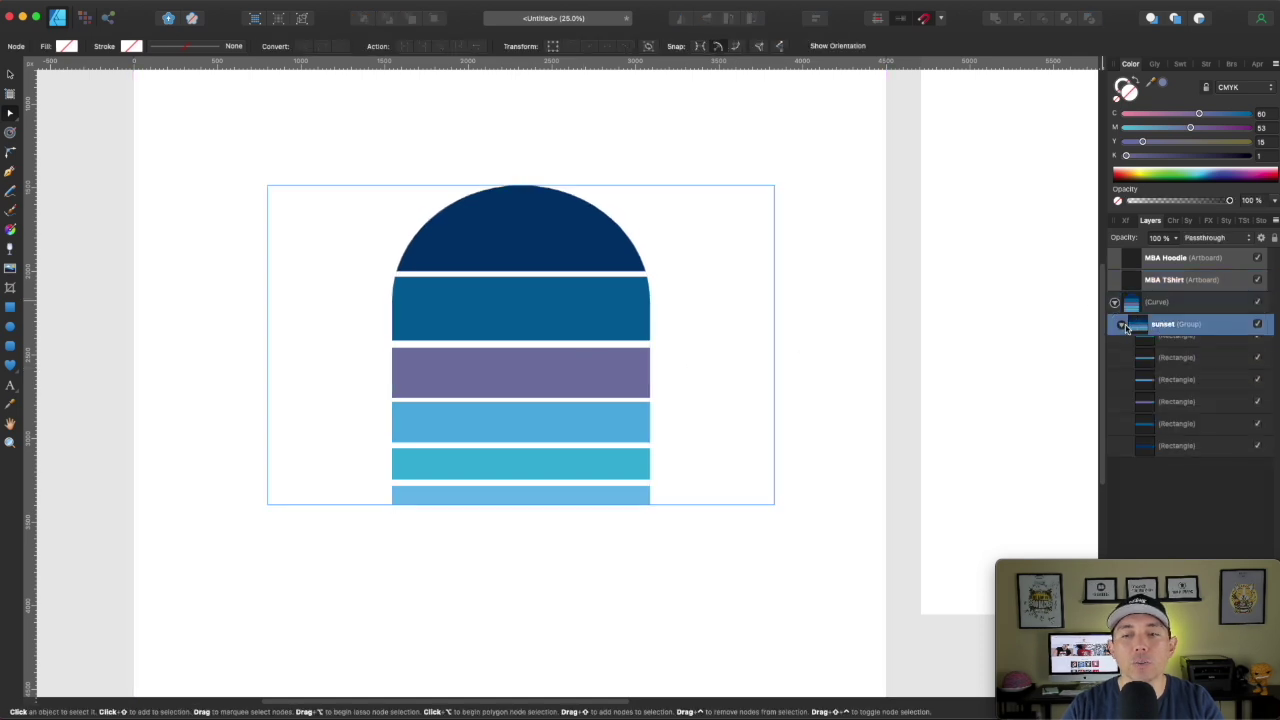
{"action": "left_click", "coordinate": [1198, 370]}
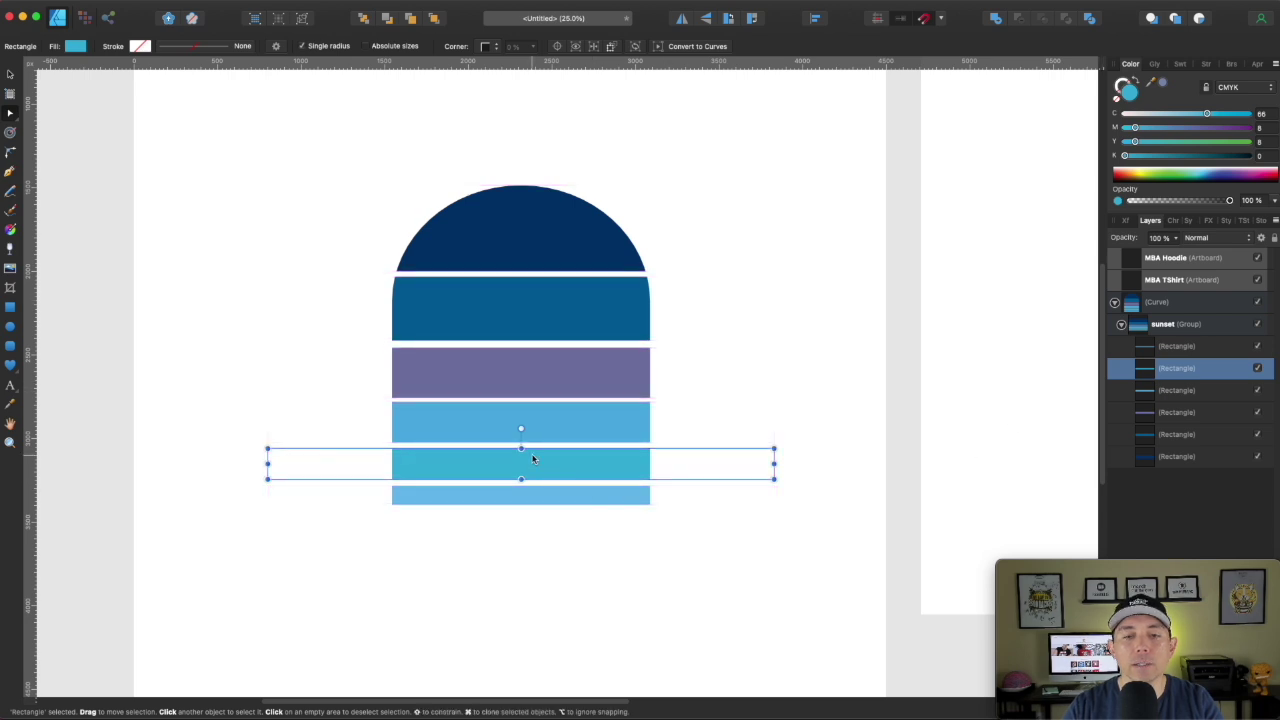
{"action": "mouse_move", "coordinate": [521, 448]}
{"action": "left_mouse_down"}
{"action": "mouse_move", "coordinate": [523, 422]}
{"action": "mouse_move", "coordinate": [522, 452]}
{"action": "left_mouse_up"}
{"action": "left_click", "coordinate": [520, 506]}
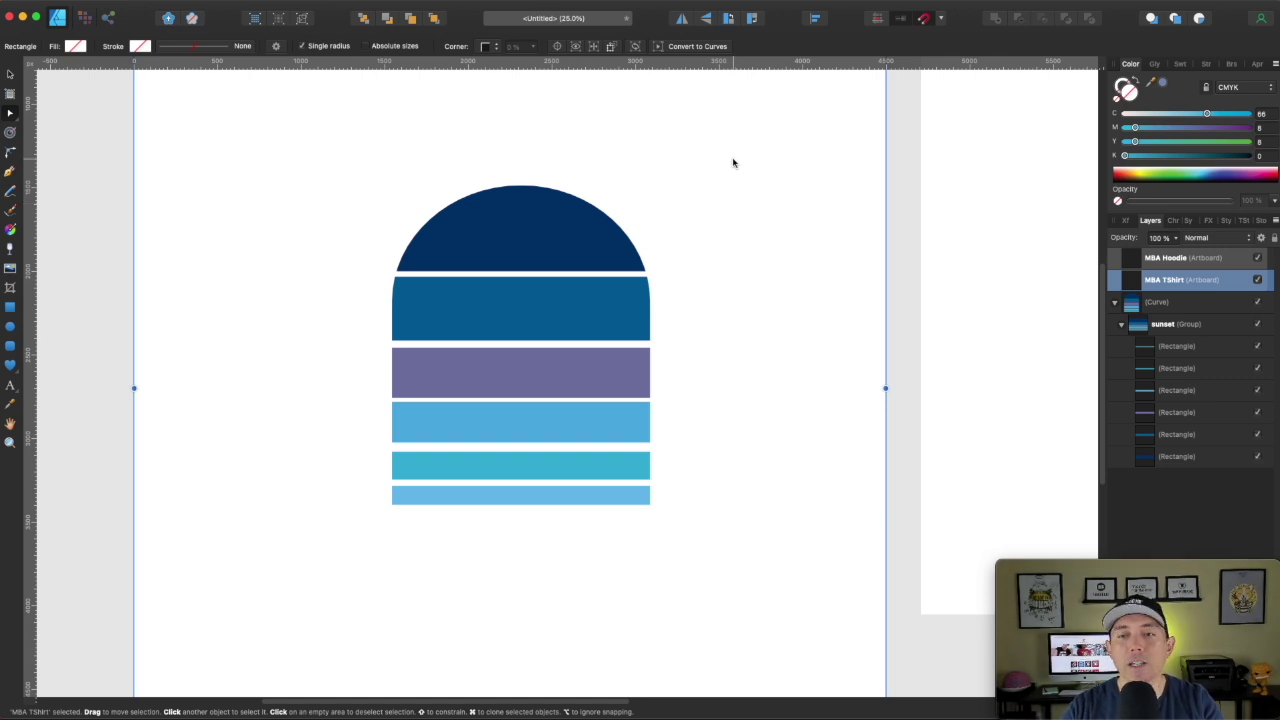
Undo the teal bar's resizing, the clipping of the sunset group and the removal of the arch's fill.
{"action": "key", "text": "super+z"}
{"action": "key", "text": "super+z"}
{"action": "key", "text": "super+z"}
{"action": "key", "text": "super+z"}
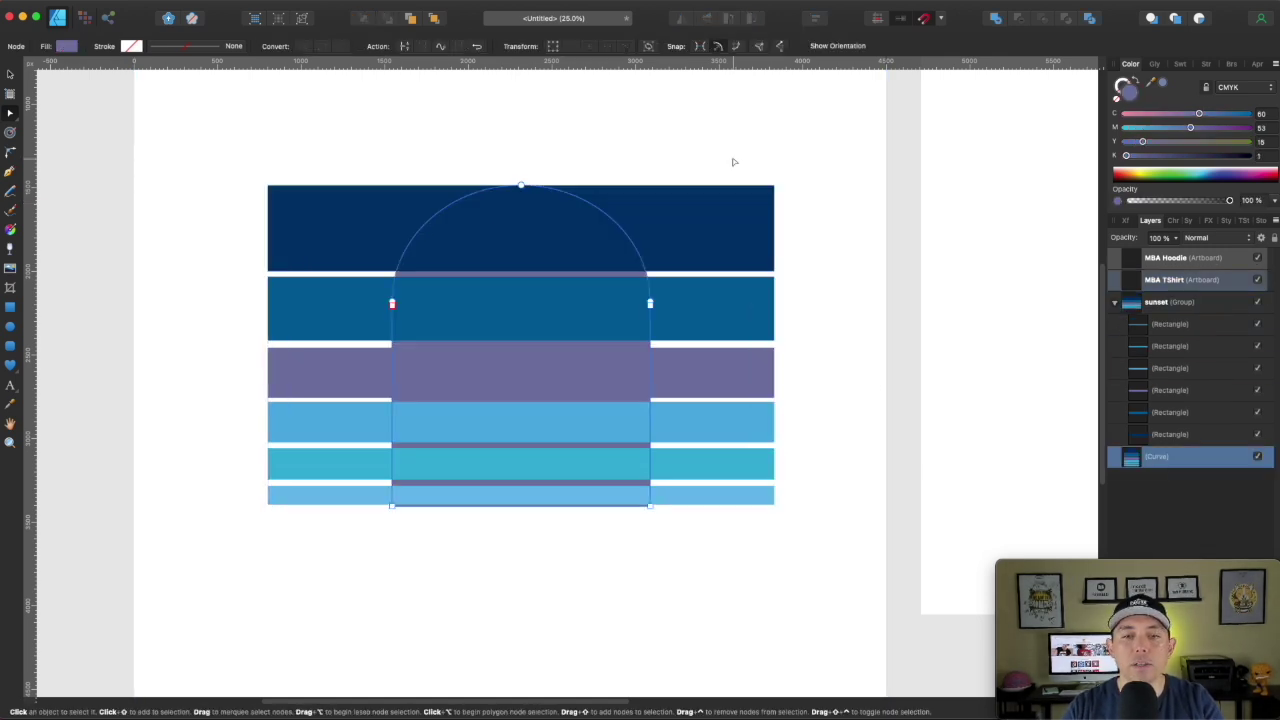
Undo the construction of the arch from the ellipse and rectangle.
{"action": "key", "text": "super+z"}
{"action": "key", "text": "super+z"}
{"action": "key", "text": "super+z"}
{"action": "key", "text": "super+z"}
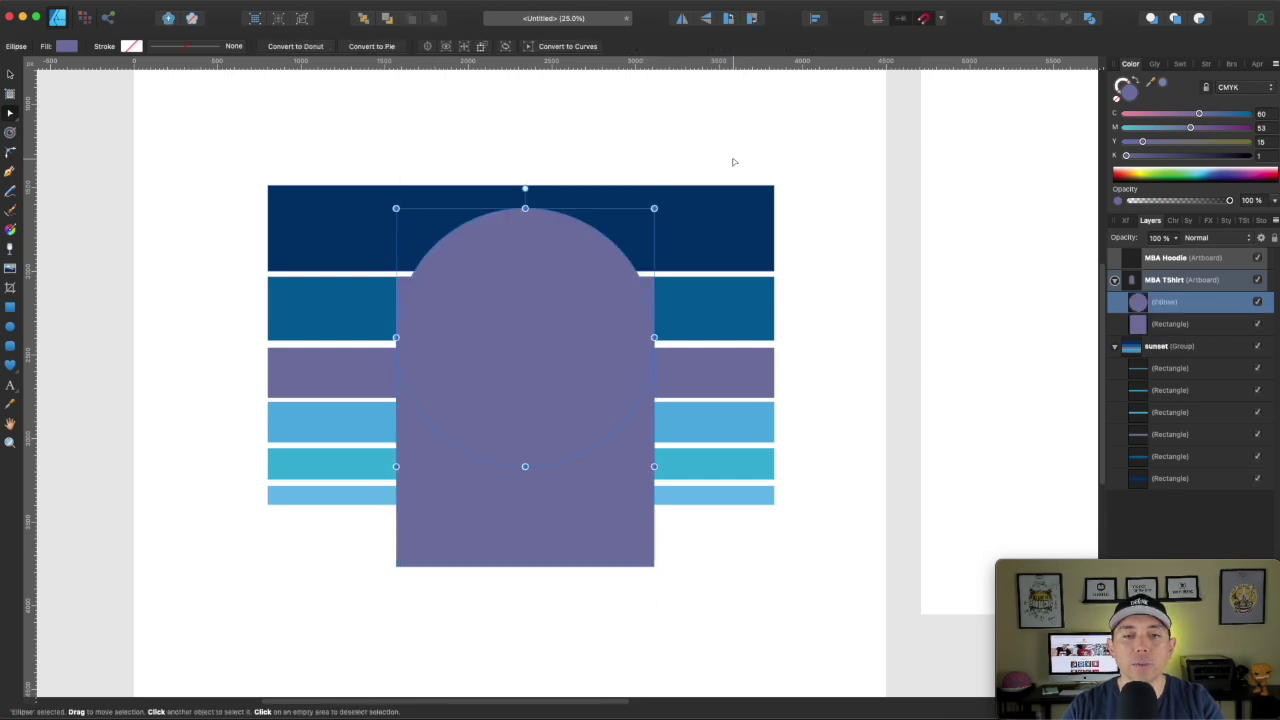
{"action": "key", "text": "super+z"}
{"action": "key", "text": "super+z"}
{"action": "key", "text": "super+z"}
{"action": "key", "text": "super+z"}
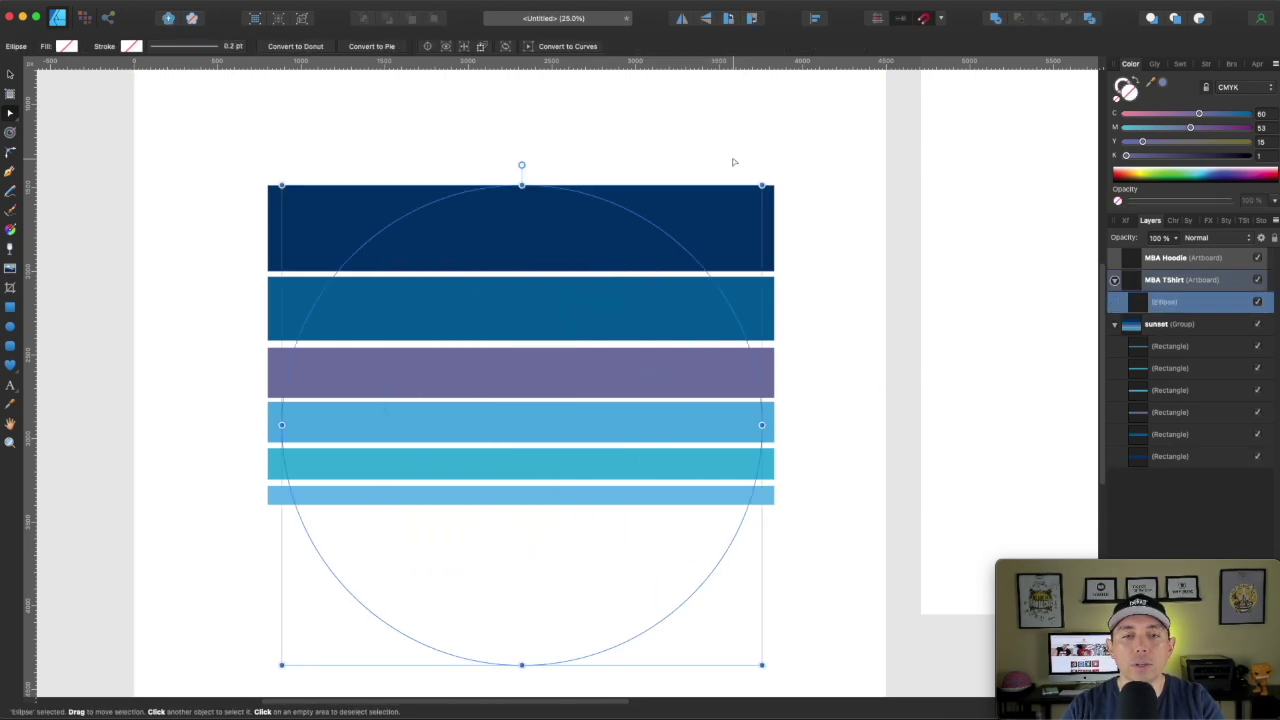
Undo the sunset's release from the circle and the blue recoloring of the bars, then deselect.
{"action": "key", "text": "super+z"}
{"action": "key", "text": "super+z"}
{"action": "key", "text": "super+z"}
{"action": "key", "text": "super+z"}
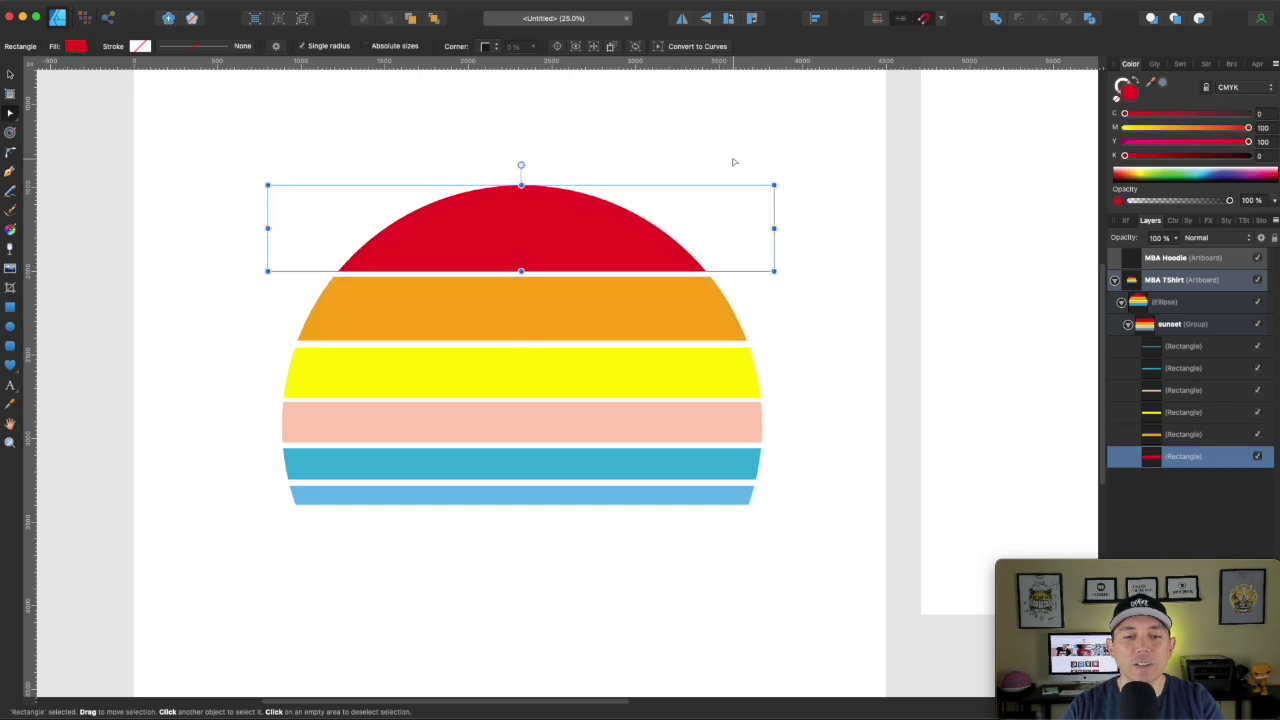
{"action": "left_click", "coordinate": [733, 162]}
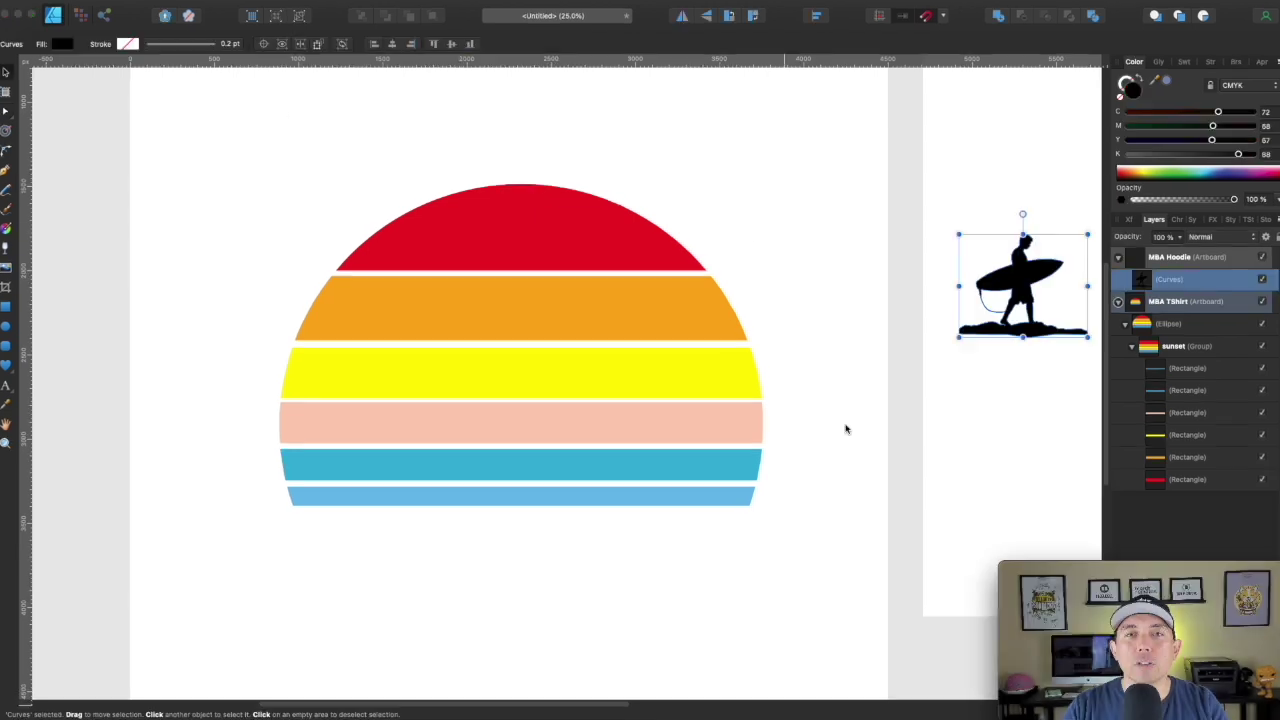
Move the surfer silhouette from the MBA Hoodie artboard onto the MBA TShirt artboard and enlarge it over the sunset.
{"action": "left_click_drag", "start_coordinate": [1027, 276], "coordinate": [547, 147]}
{"action": "left_click_drag", "start_coordinate": [605, 208], "coordinate": [853, 410]}
{"action": "double_click", "coordinate": [685, 247]}
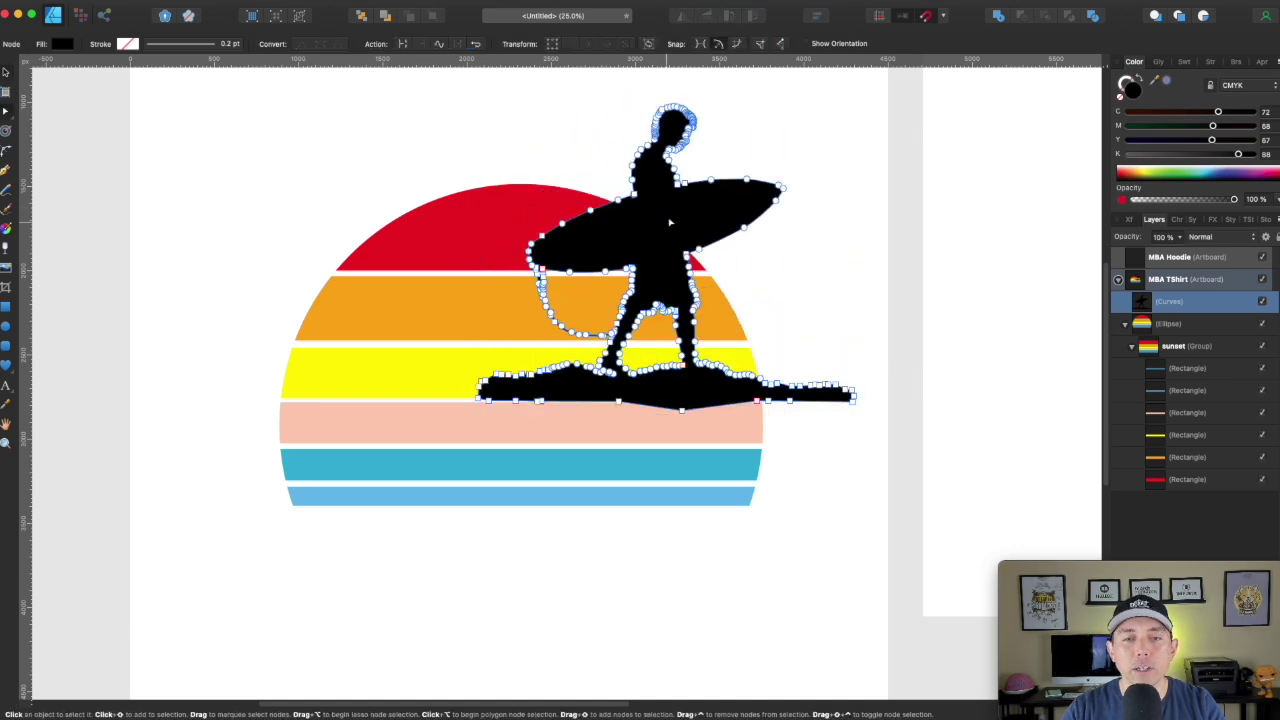
{"action": "left_click", "coordinate": [770, 147]}
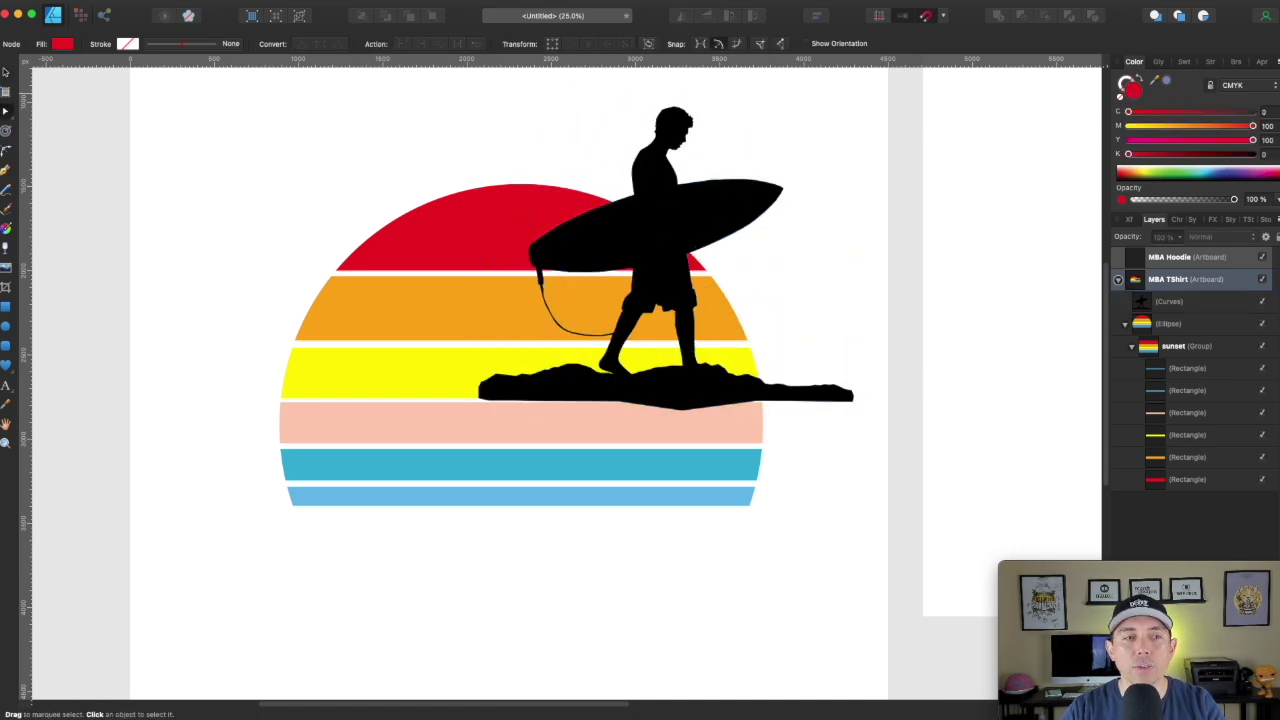
Center the surfer silhouette over the striped sunset and enlarge it slightly so its ground strip nearly spans the lowest bar.
{"action": "left_click", "coordinate": [7, 74]}
{"action": "left_click_drag", "start_coordinate": [669, 217], "coordinate": [488, 337]}
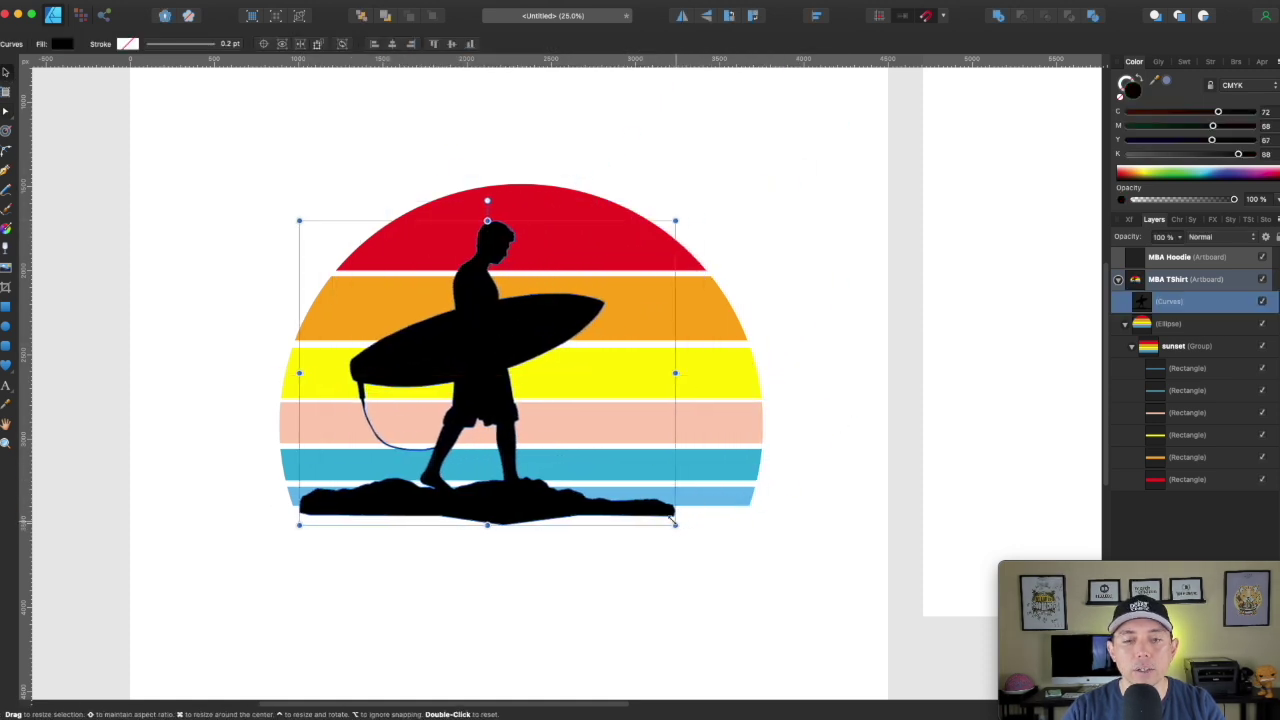
{"action": "left_click_drag", "start_coordinate": [671, 521], "coordinate": [707, 543]}
{"action": "left_click_drag", "start_coordinate": [578, 512], "coordinate": [594, 492]}
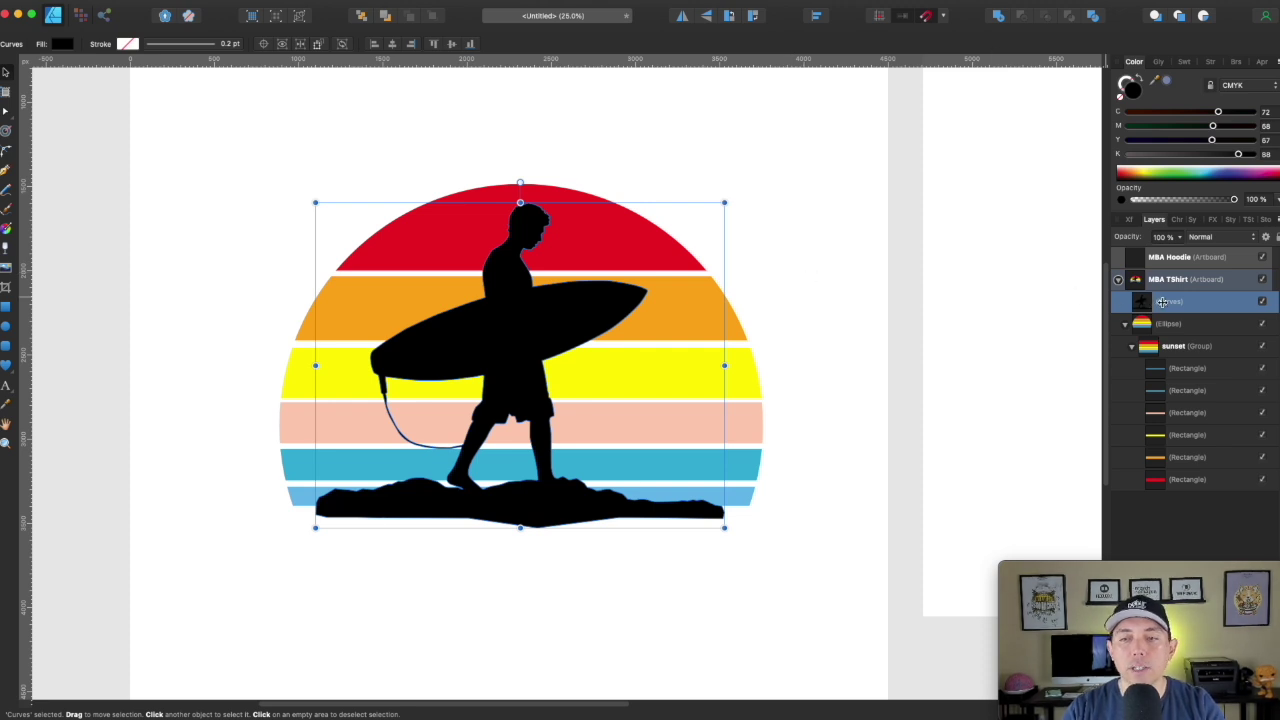
Set the surfer silhouette's blend mode to Erase so it cuts through the striped sunset, then deselect it.
{"action": "left_click", "coordinate": [1124, 325]}
{"action": "left_click", "coordinate": [1166, 324]}
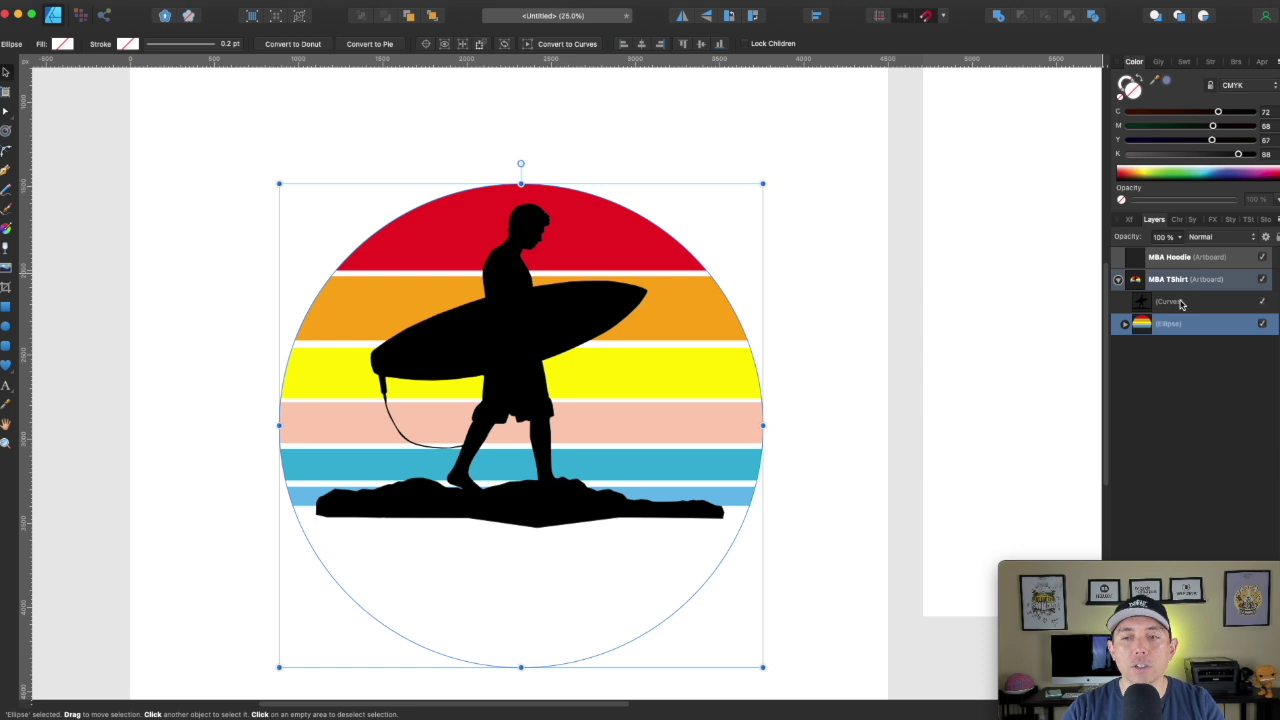
{"action": "left_click", "coordinate": [1181, 304]}
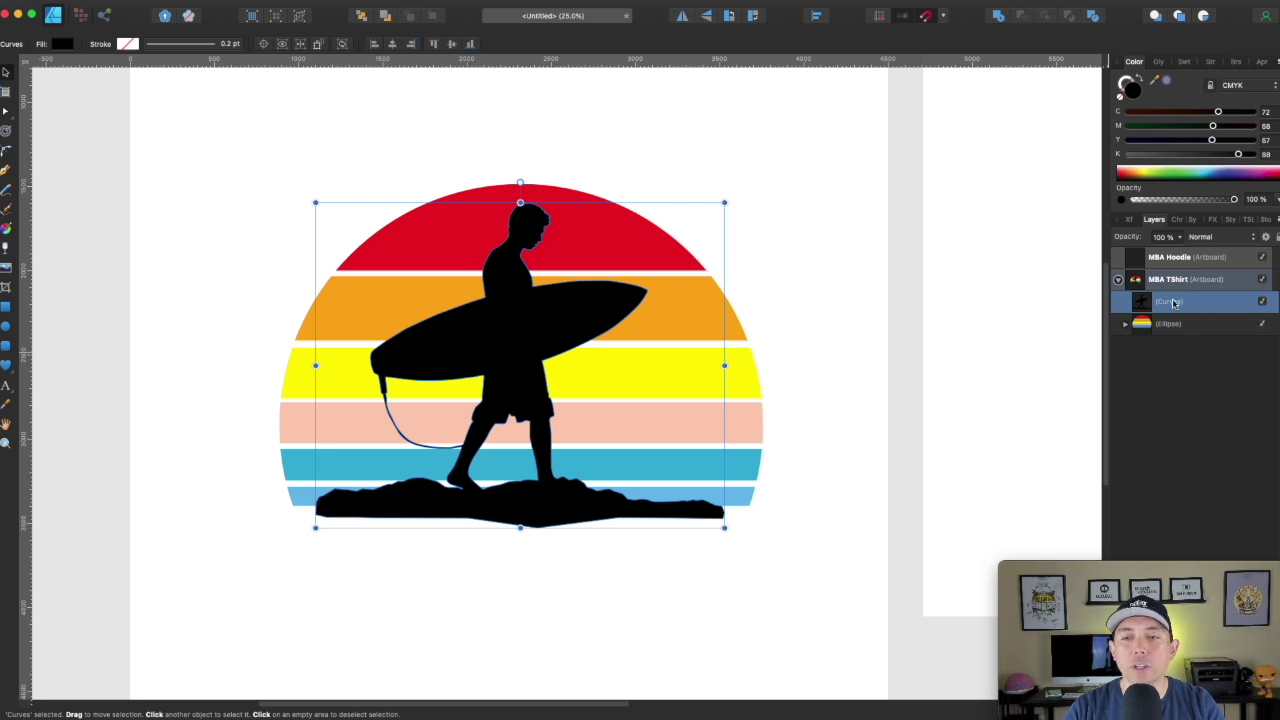
{"action": "left_click", "coordinate": [1237, 241]}
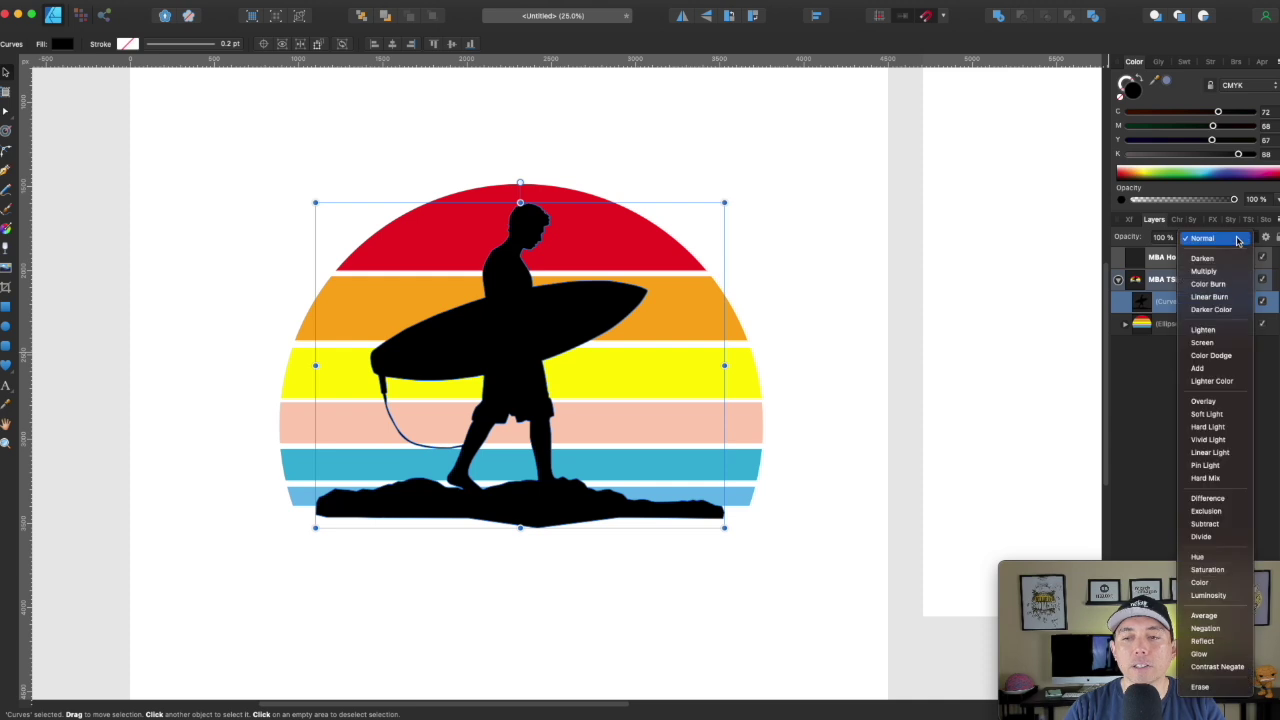
{"action": "left_click", "coordinate": [1207, 687]}
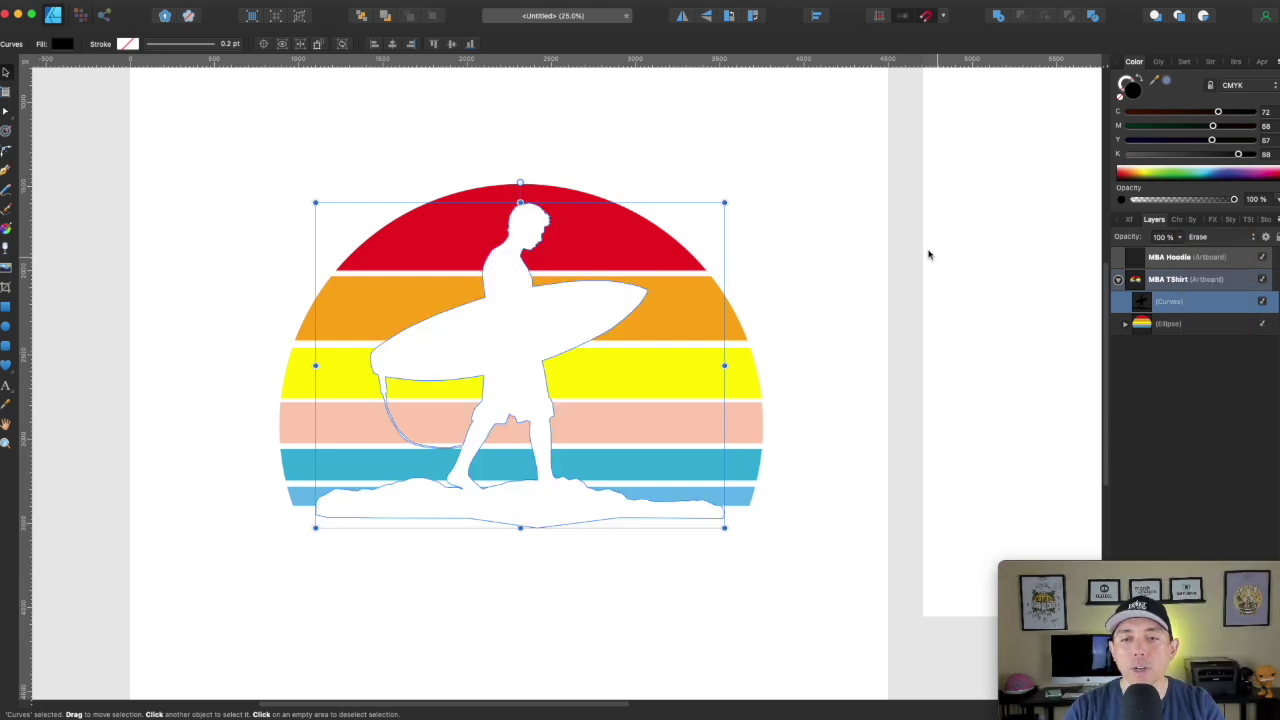
{"action": "left_click", "coordinate": [852, 210]}
Group the surfer silhouette with the sunset ellipse and deselect the group.
{"action": "left_click", "coordinate": [1170, 302]}
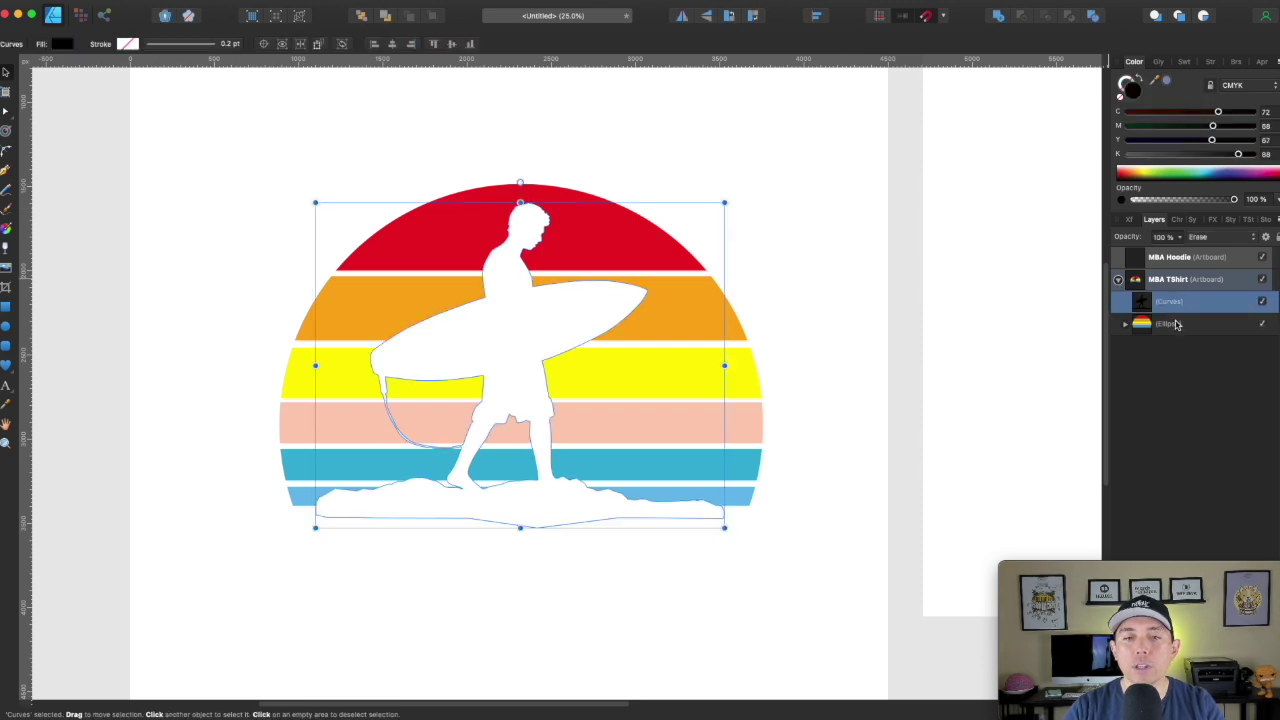
{"action": "left_click", "coordinate": [1176, 324], "text": "shift"}
{"action": "key", "text": "super+g"}
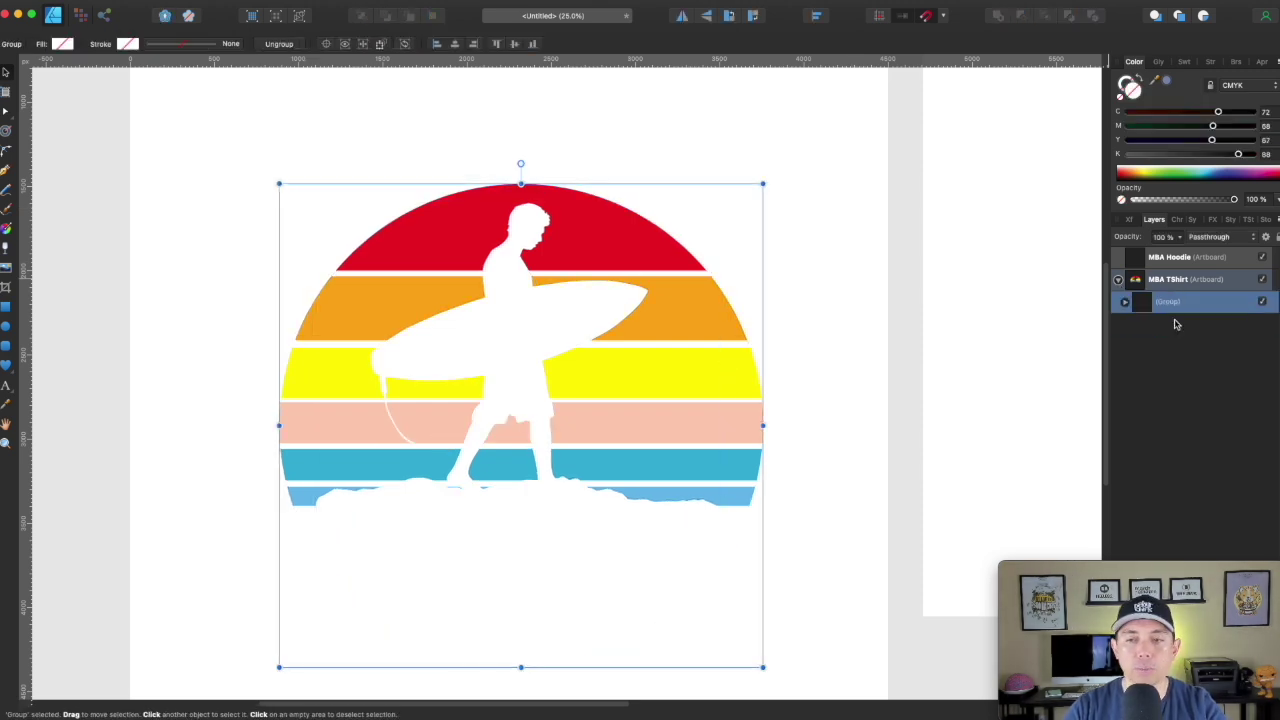
{"action": "left_click", "coordinate": [874, 218]}
Draw a large rectangle over the whole sunset, fill it with black at 100% for all CMYK values and place it behind the group.
{"action": "left_click", "coordinate": [6, 307]}
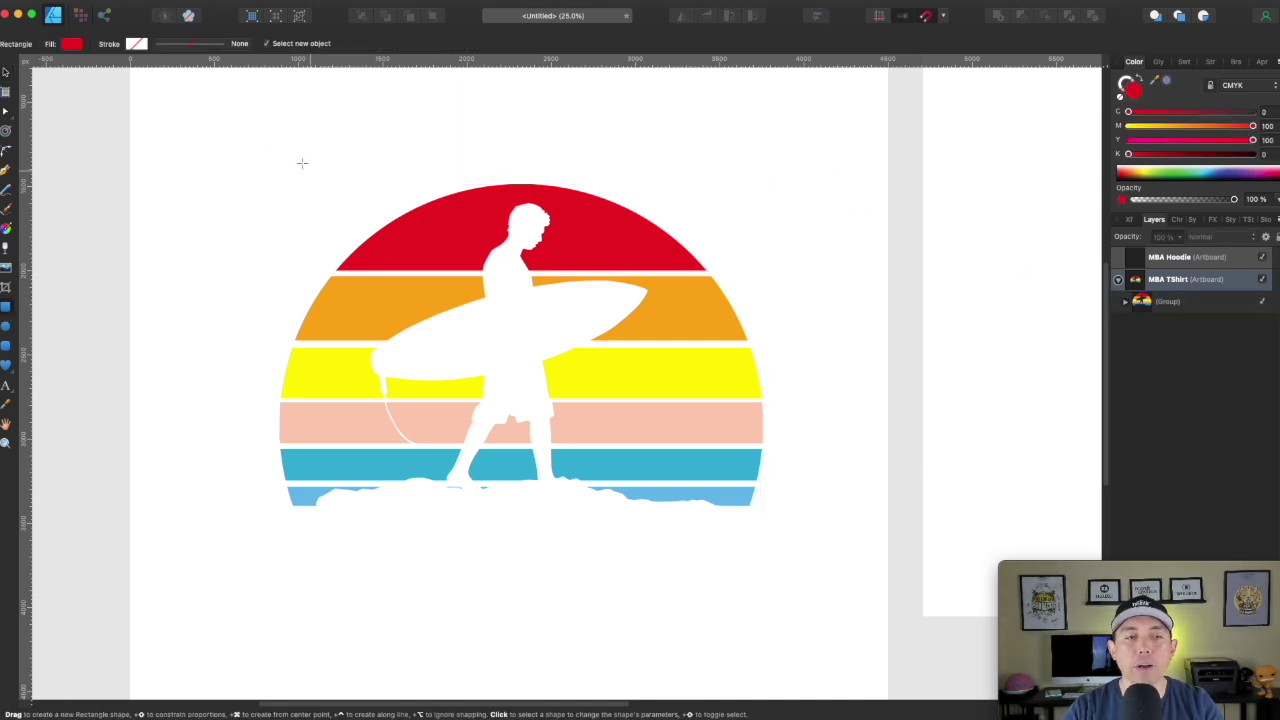
{"action": "mouse_move", "coordinate": [217, 120]}
{"action": "left_mouse_down"}
{"action": "mouse_move", "coordinate": [754, 540]}
{"action": "mouse_move", "coordinate": [827, 638]}
{"action": "left_mouse_up"}
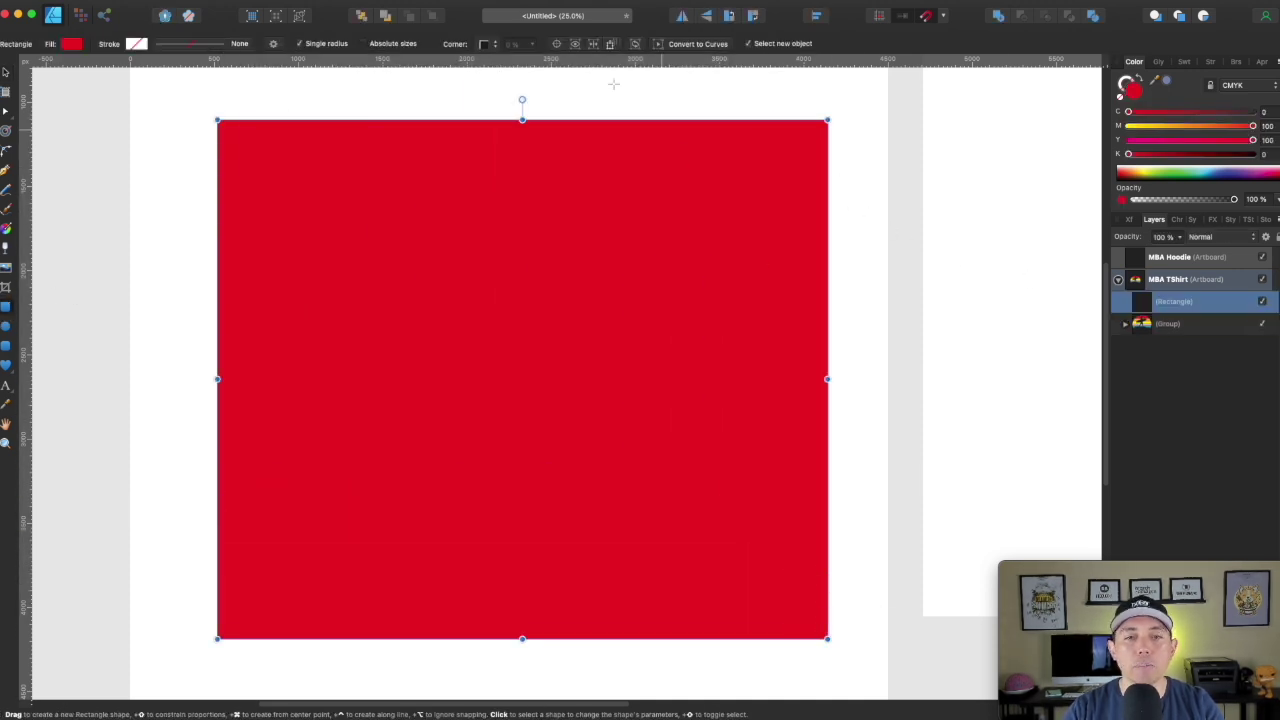
{"action": "left_click", "coordinate": [1251, 155]}
{"action": "left_click", "coordinate": [1251, 112]}
{"action": "left_click", "coordinate": [359, 15]}
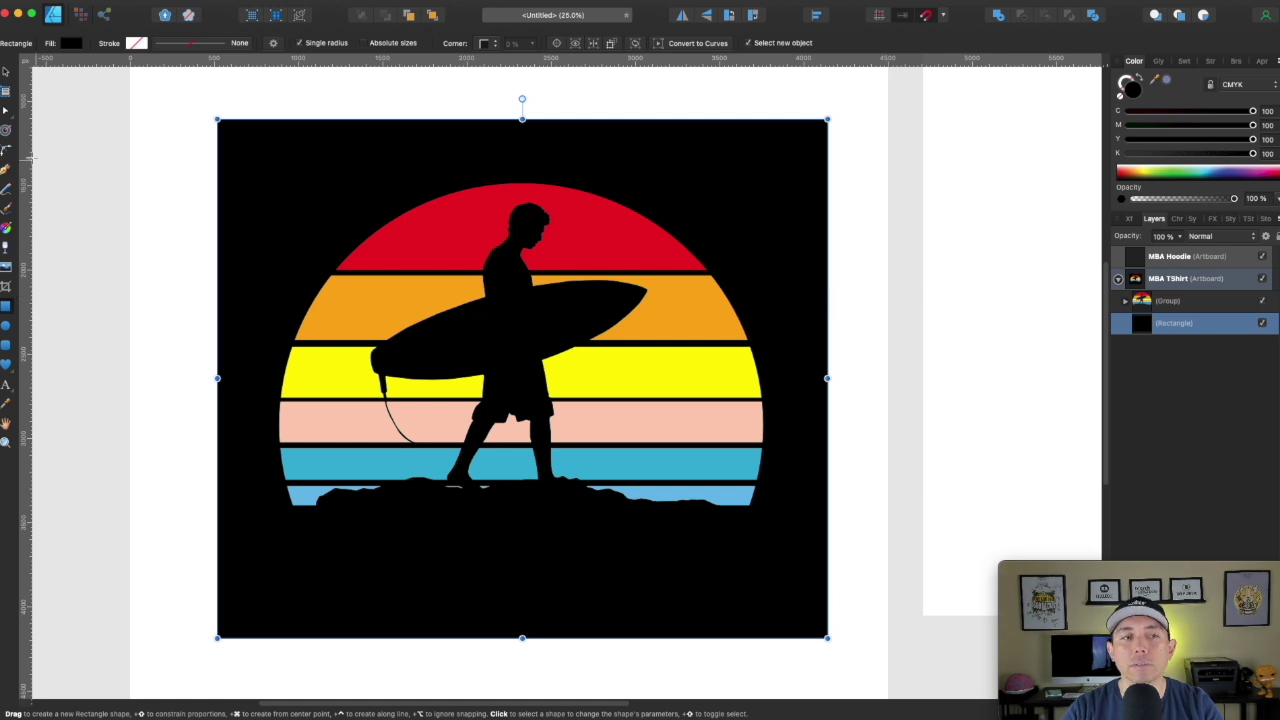
Delete the black background rectangle and leave nothing selected.
{"action": "left_click", "coordinate": [5, 71]}
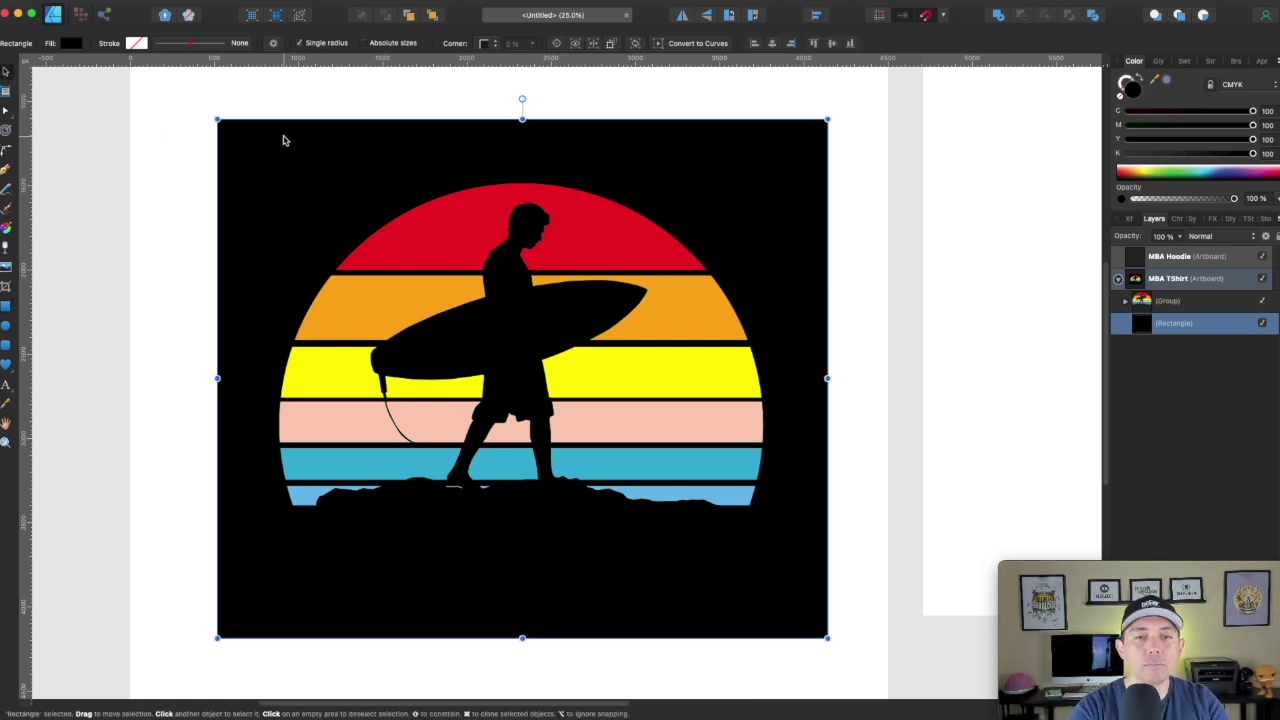
{"action": "key", "text": "Delete"}
{"action": "left_click", "coordinate": [284, 141]}
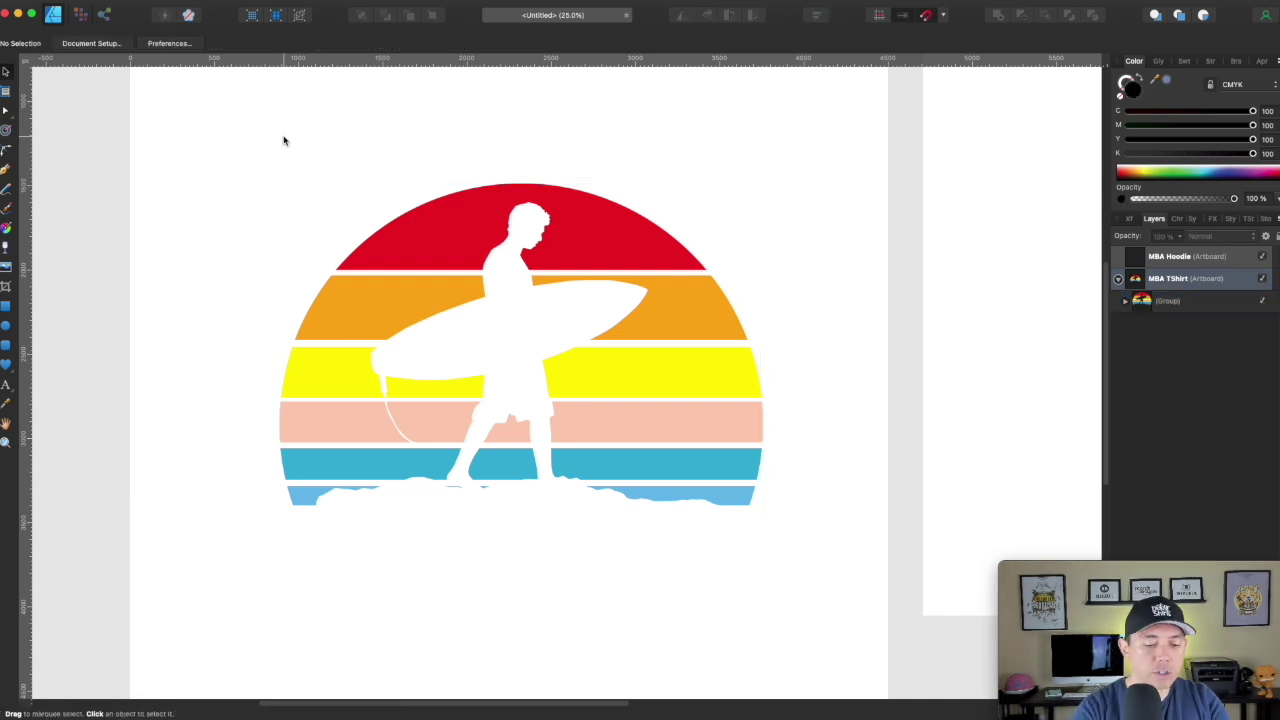
Enlarge the surfer sunset group and center it horizontally in the upper part of the MBA TShirt artboard, then deselect it.
{"action": "key", "text": "super+minus"}
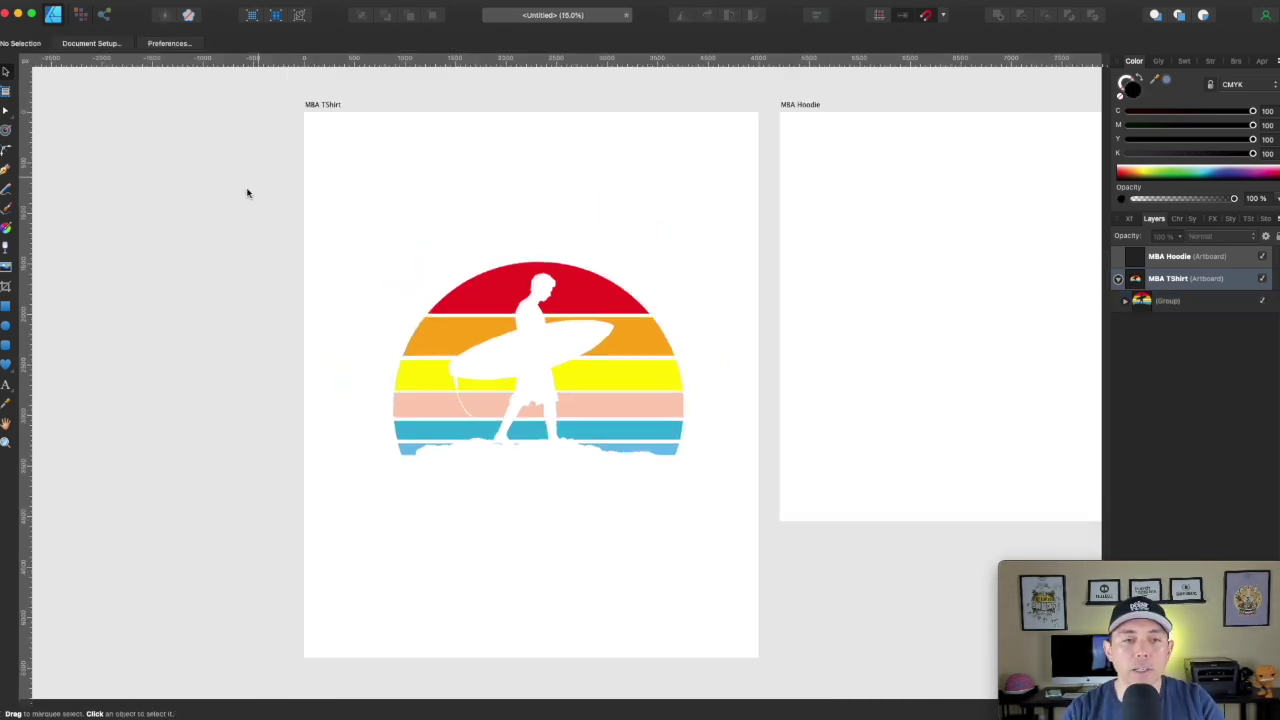
{"action": "left_click_drag", "start_coordinate": [226, 197], "coordinate": [786, 556]}
{"action": "left_click_drag", "start_coordinate": [647, 390], "coordinate": [594, 303]}
{"action": "left_click_drag", "start_coordinate": [629, 467], "coordinate": [698, 527]}
{"action": "mouse_move", "coordinate": [578, 249]}
{"action": "left_mouse_down"}
{"action": "mouse_move", "coordinate": [597, 246]}
{"action": "mouse_move", "coordinate": [586, 257]}
{"action": "left_mouse_up"}
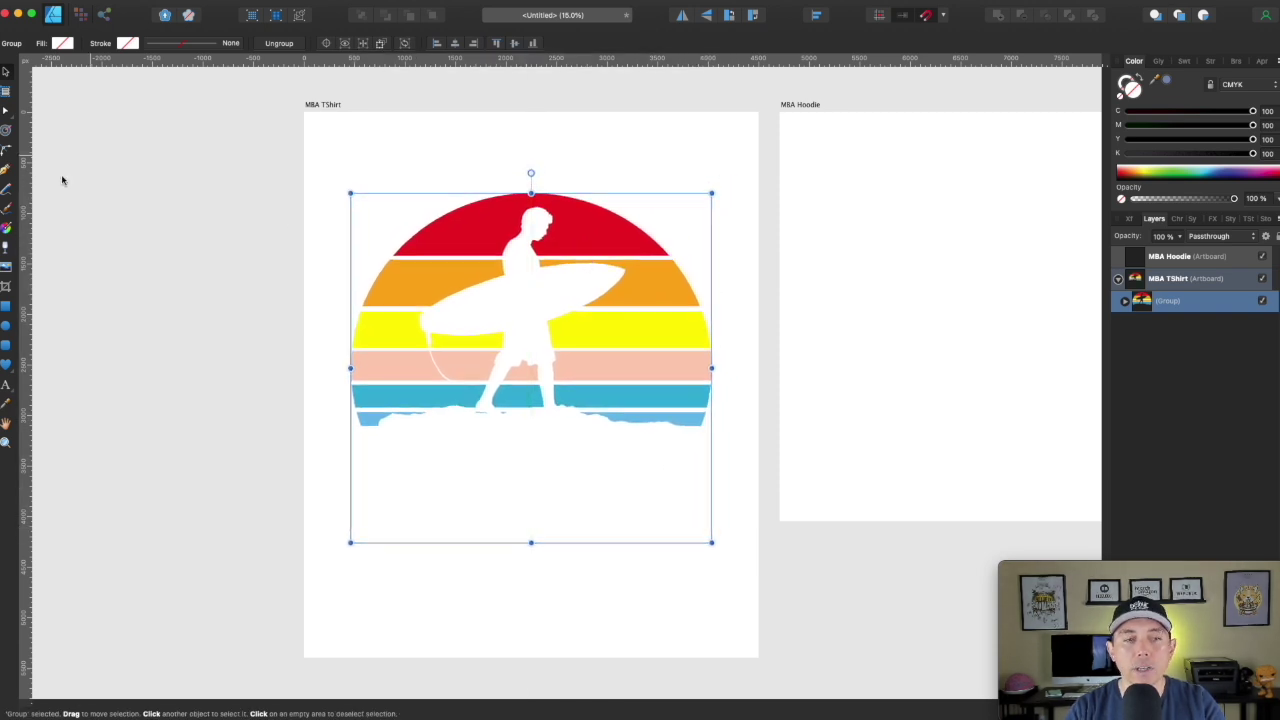
{"action": "left_click", "coordinate": [122, 268]}
Add the art text "Sur" below the sunset at about 265 pt and set its font to Veneer.
{"action": "left_click", "coordinate": [5, 388]}
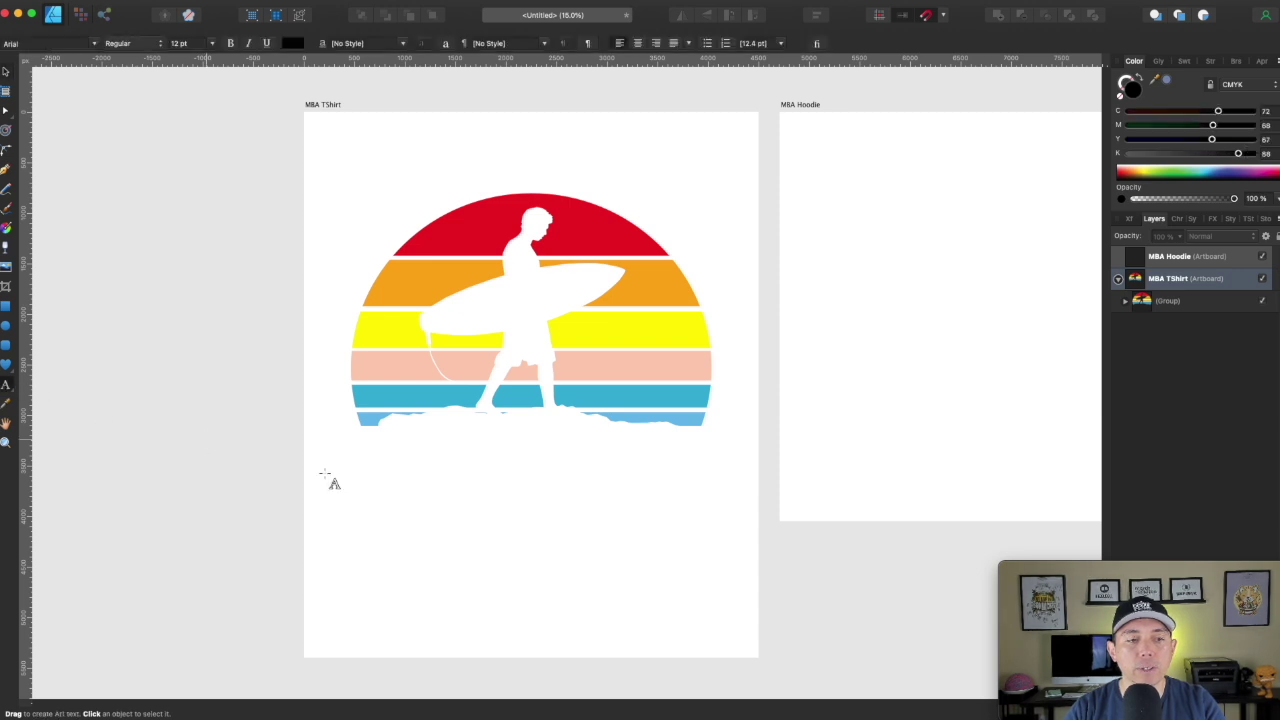
{"action": "left_click", "coordinate": [438, 511]}
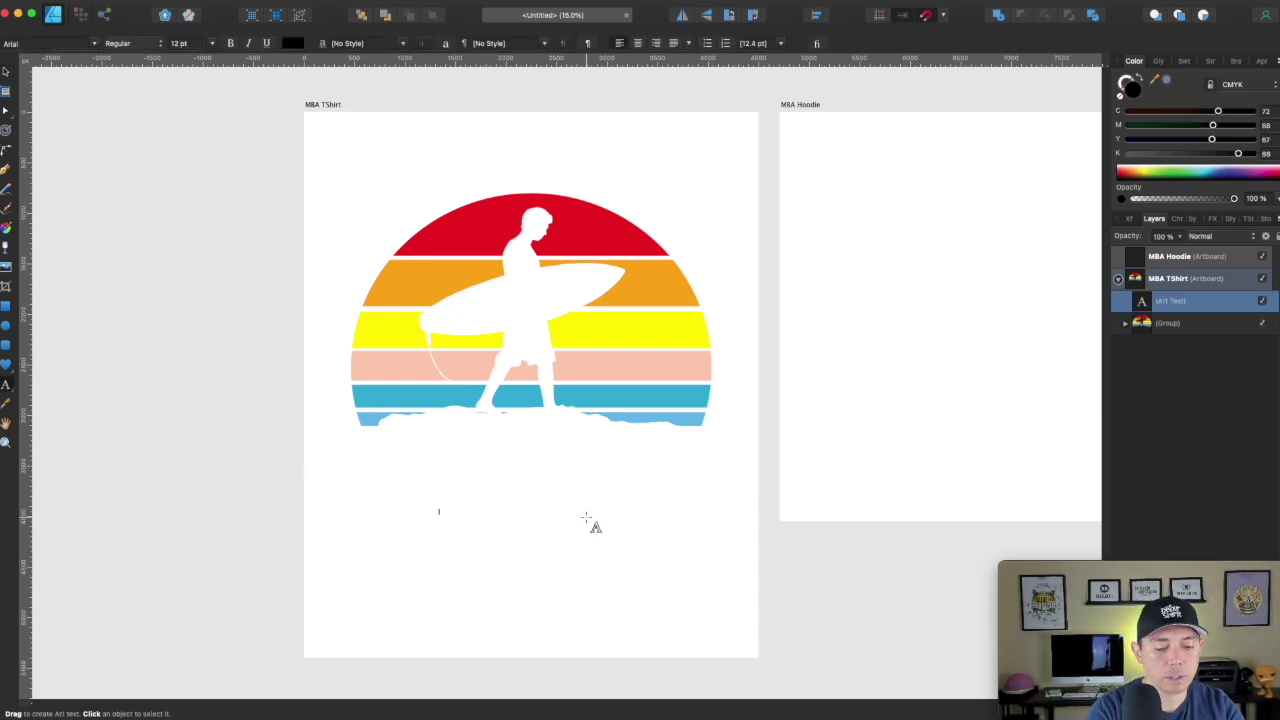
{"action": "left_click_drag", "start_coordinate": [590, 520], "coordinate": [506, 543]}
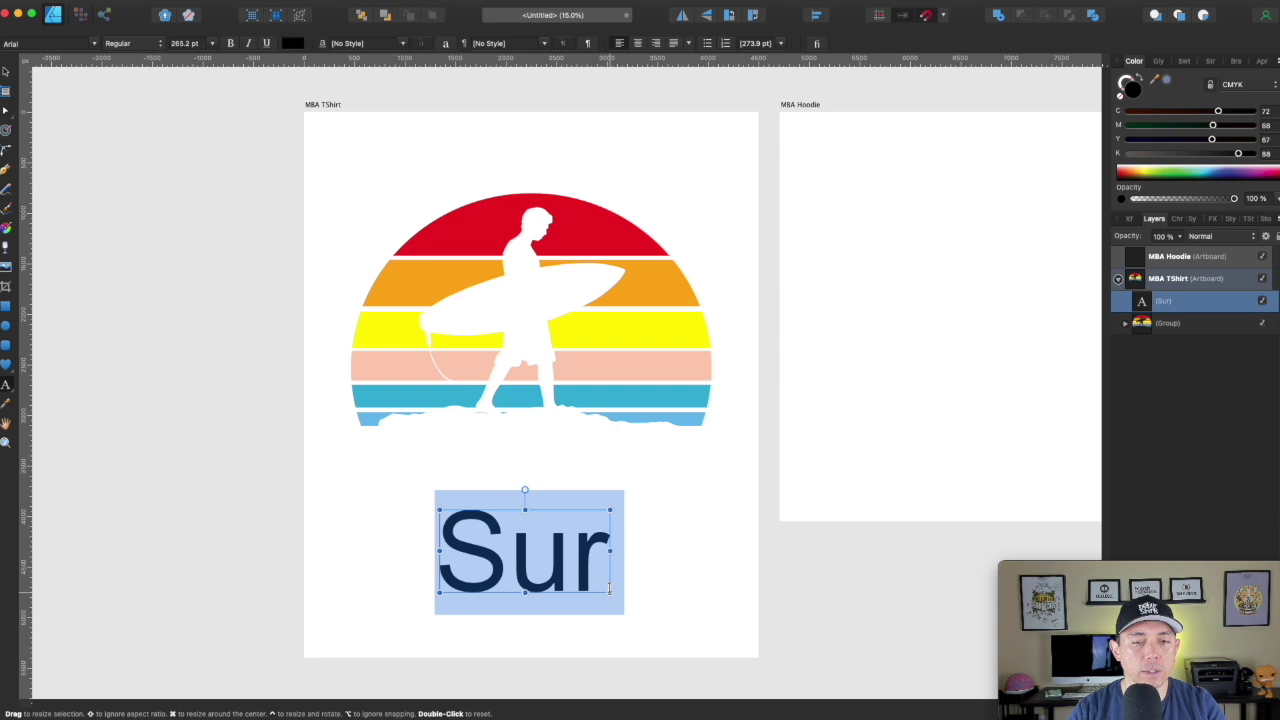
{"action": "left_click", "coordinate": [90, 43]}
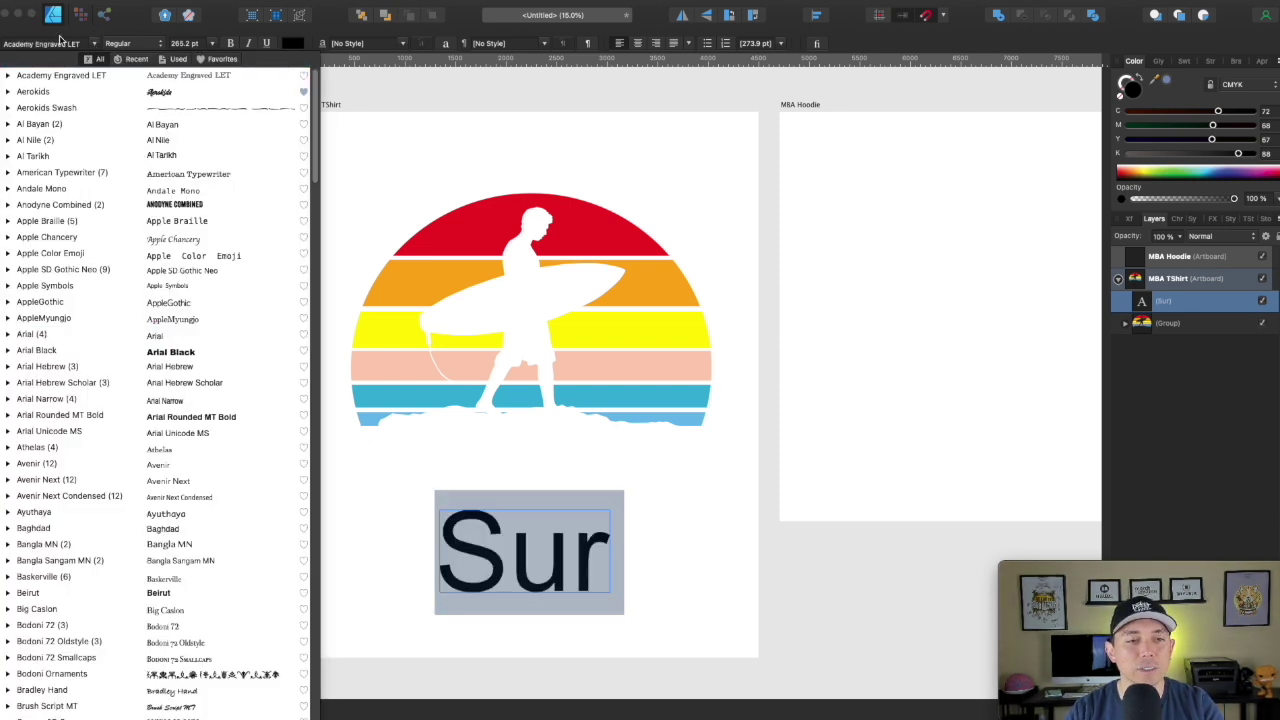
{"action": "type", "text": "venir"}
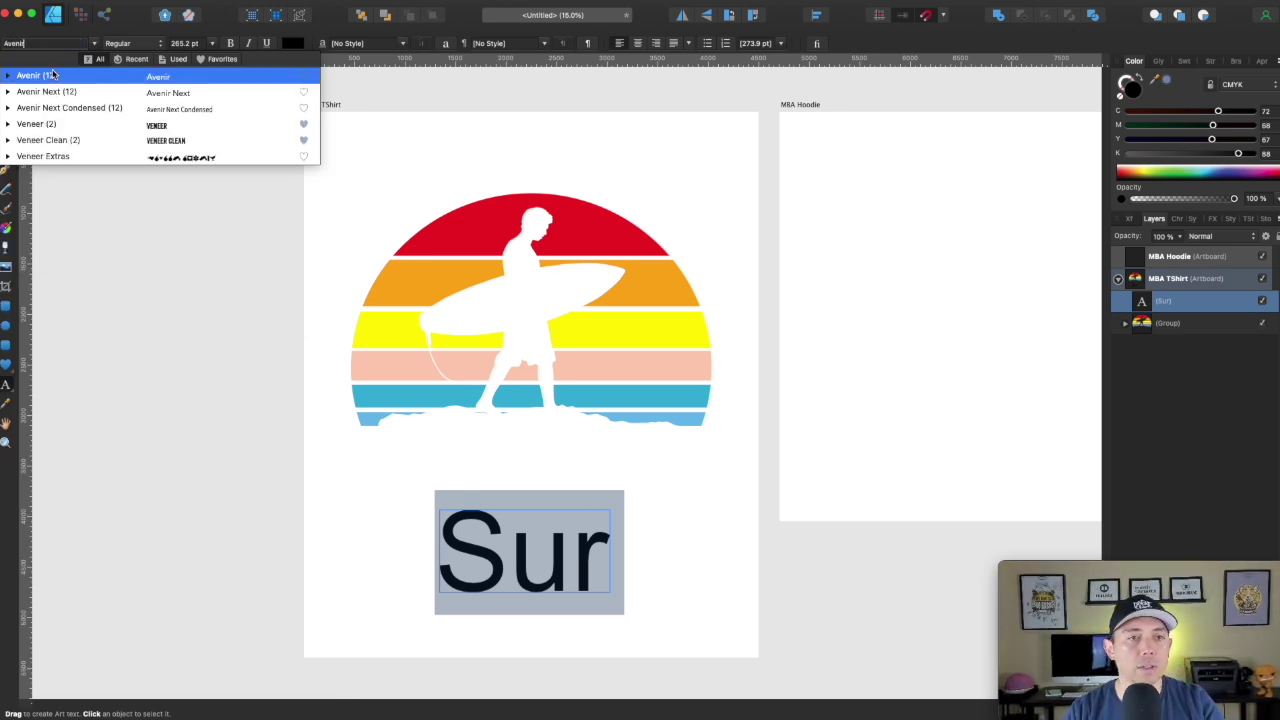
{"action": "left_click", "coordinate": [50, 124]}
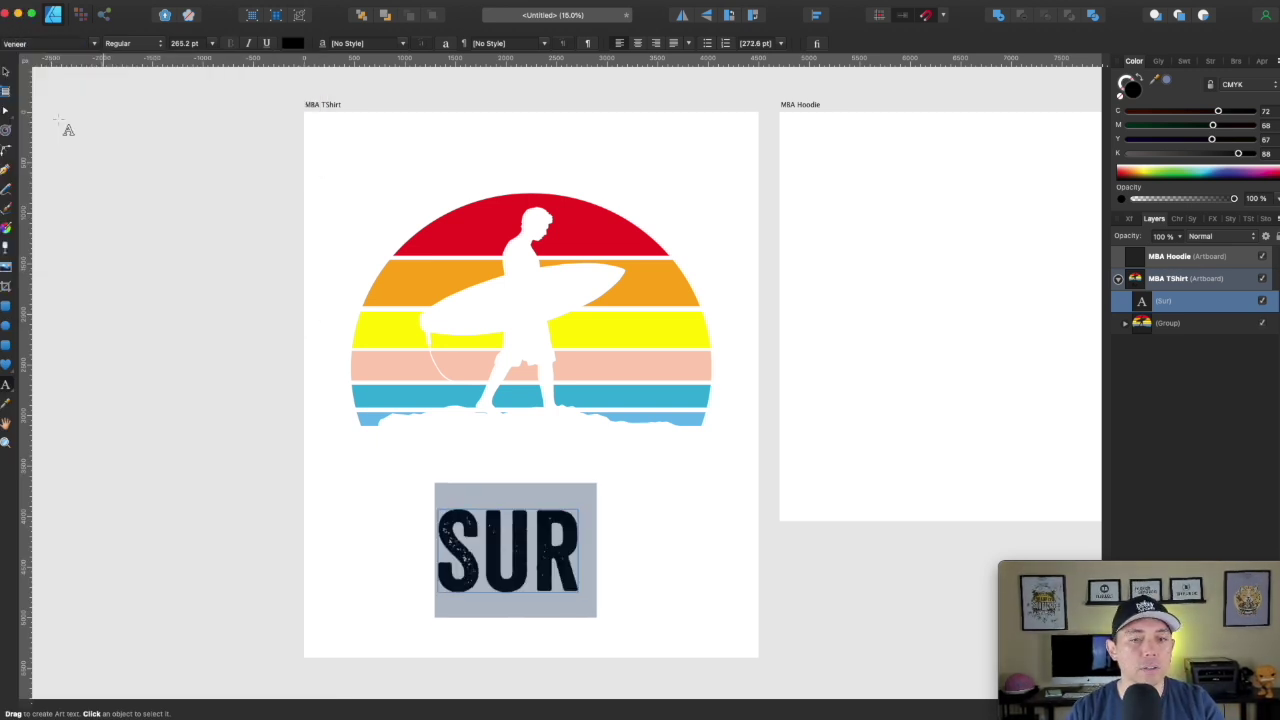
Move the text up beneath the sunset's lower-left edge and complete the word to "Surfer".
{"action": "left_click", "coordinate": [5, 71]}
{"action": "left_click_drag", "start_coordinate": [518, 549], "coordinate": [441, 472]}
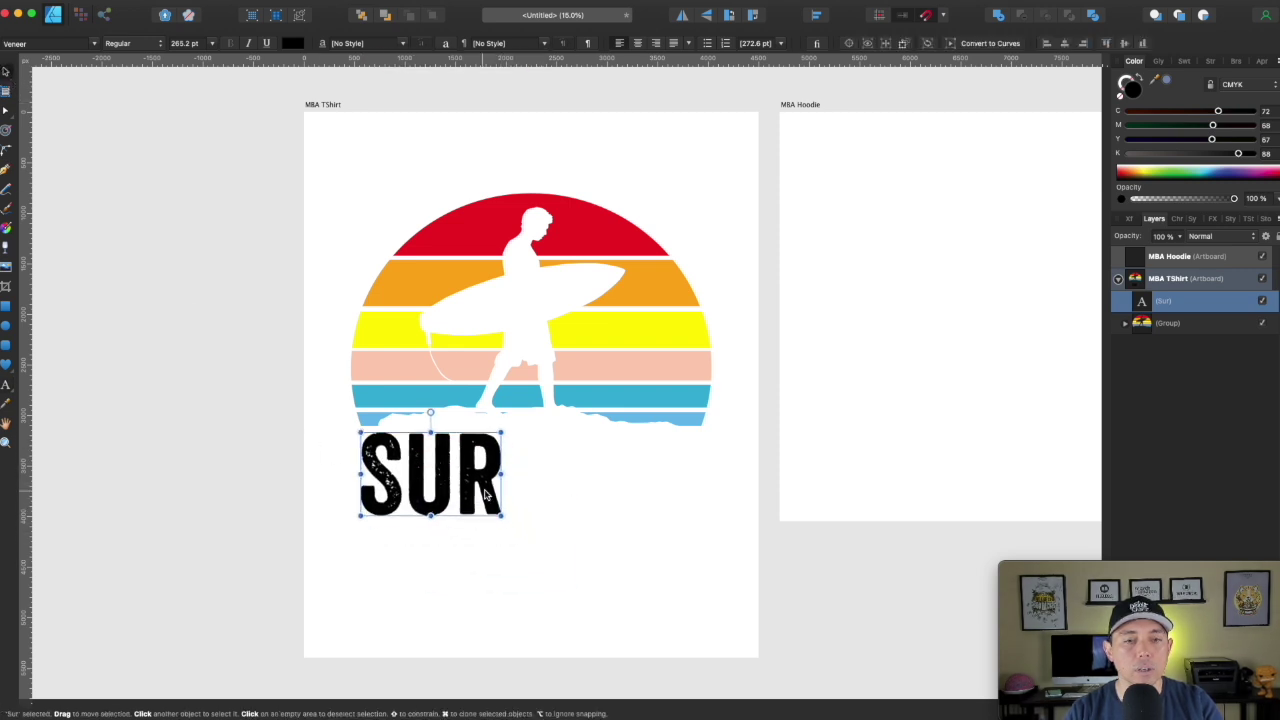
{"action": "double_click", "coordinate": [490, 475]}
{"action": "type", "text": "fer"}
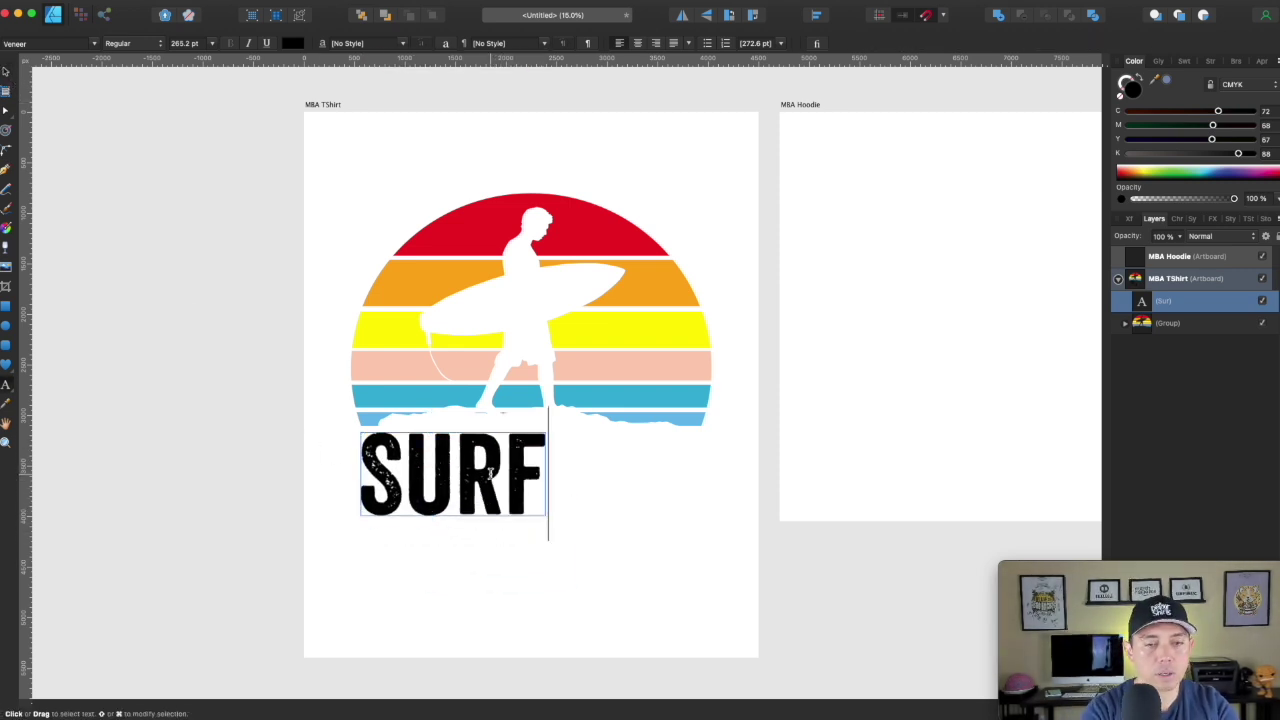
{"action": "key", "text": "Escape"}
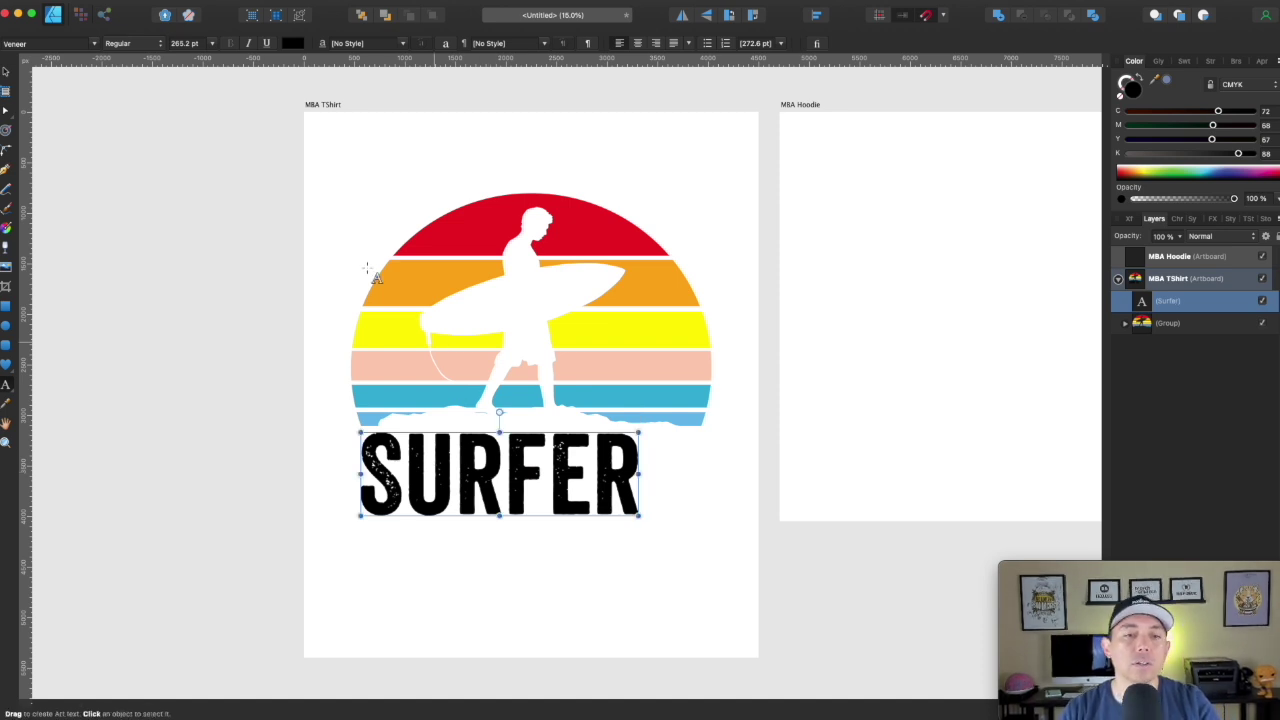
Scale the "Surfer" text to about 320 pt, nearly the sunset's width, and position it centered just below the sunset.
{"action": "left_click", "coordinate": [6, 71]}
{"action": "left_click_drag", "start_coordinate": [641, 518], "coordinate": [594, 504]}
{"action": "mouse_move", "coordinate": [512, 470]}
{"action": "left_mouse_down"}
{"action": "mouse_move", "coordinate": [543, 480]}
{"action": "mouse_move", "coordinate": [521, 468]}
{"action": "left_mouse_up"}
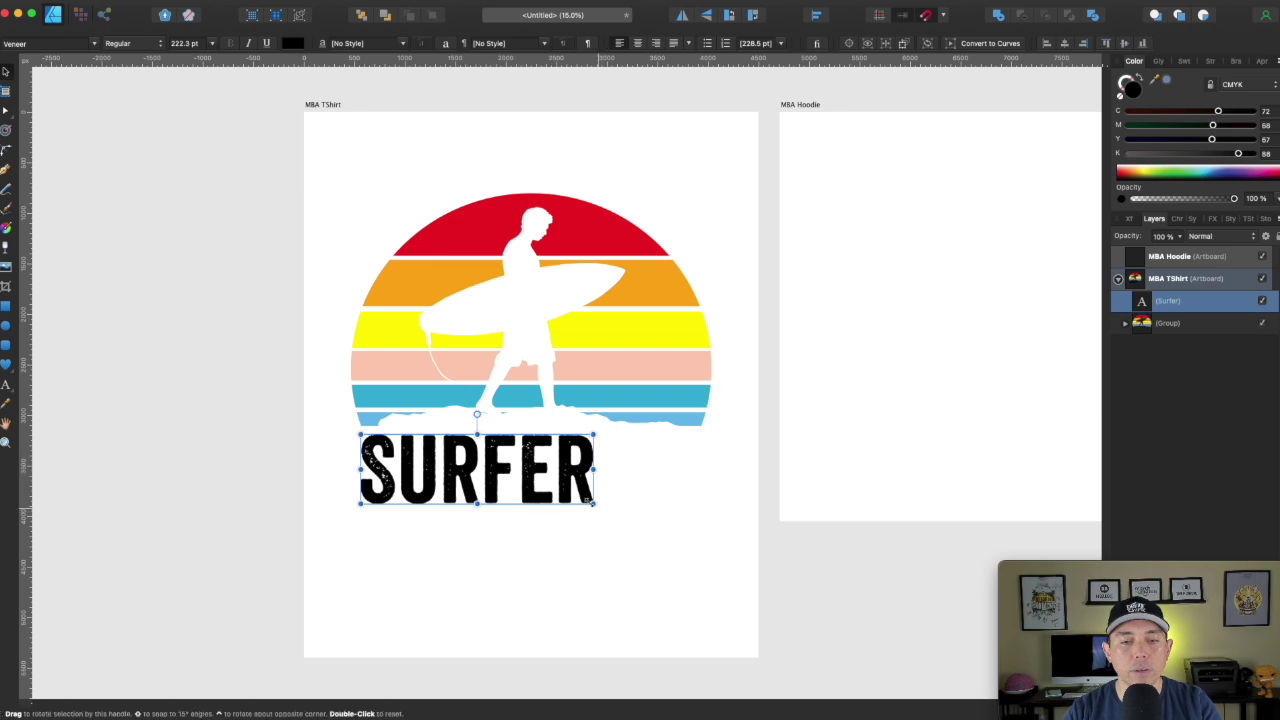
{"action": "left_click_drag", "start_coordinate": [594, 504], "coordinate": [696, 538]}
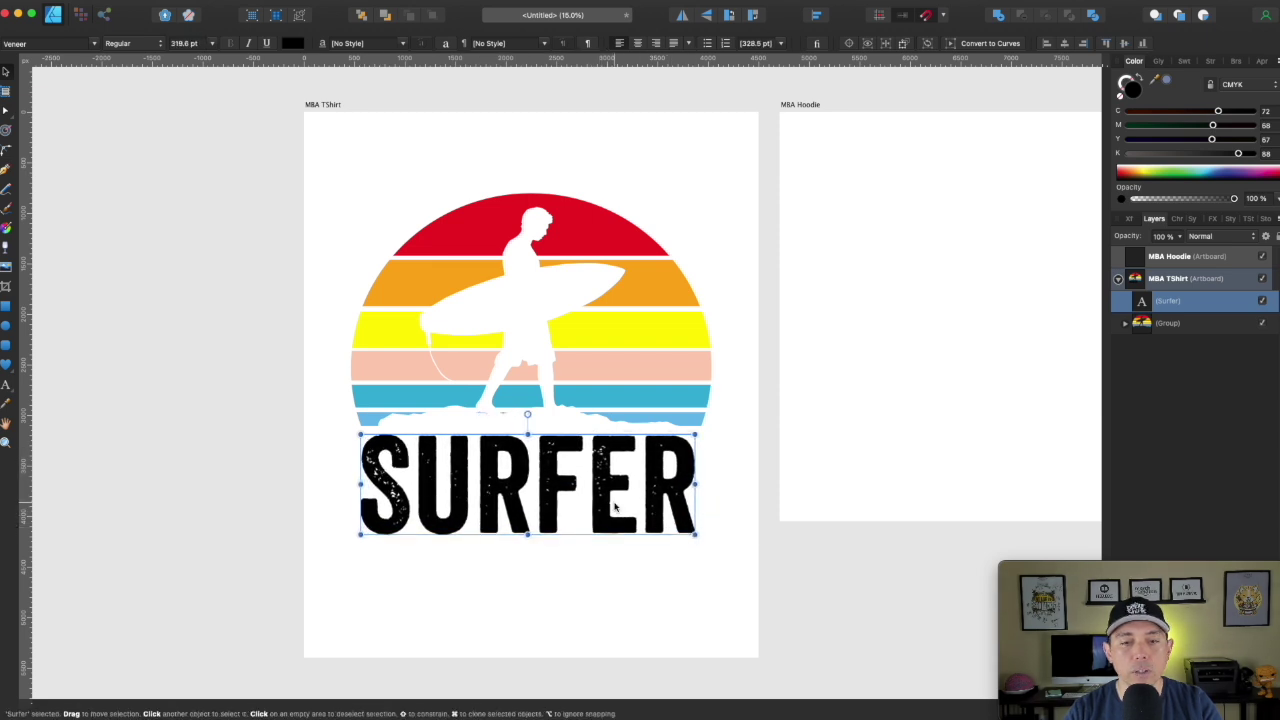
{"action": "left_click_drag", "start_coordinate": [569, 486], "coordinate": [570, 494]}
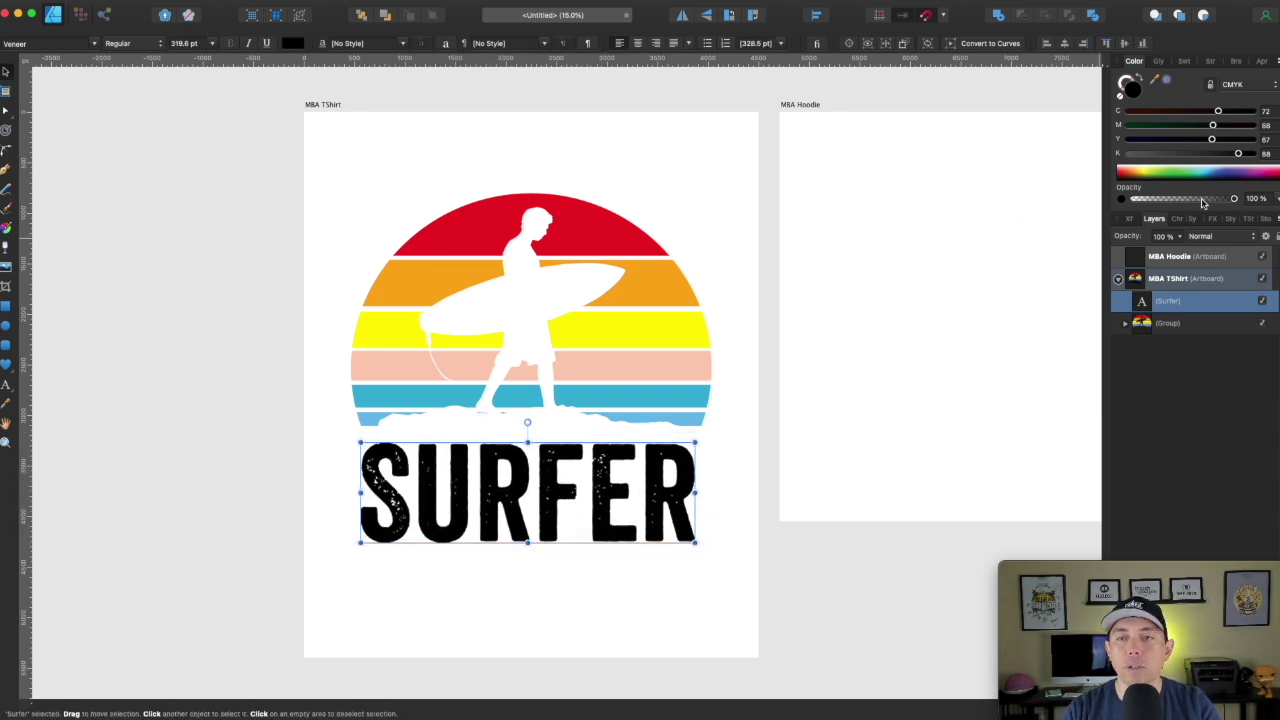
Recolor the "Surfer" text near-white with CMYK values 0, 0, 0 and 1.
{"action": "left_click", "coordinate": [1129, 154]}
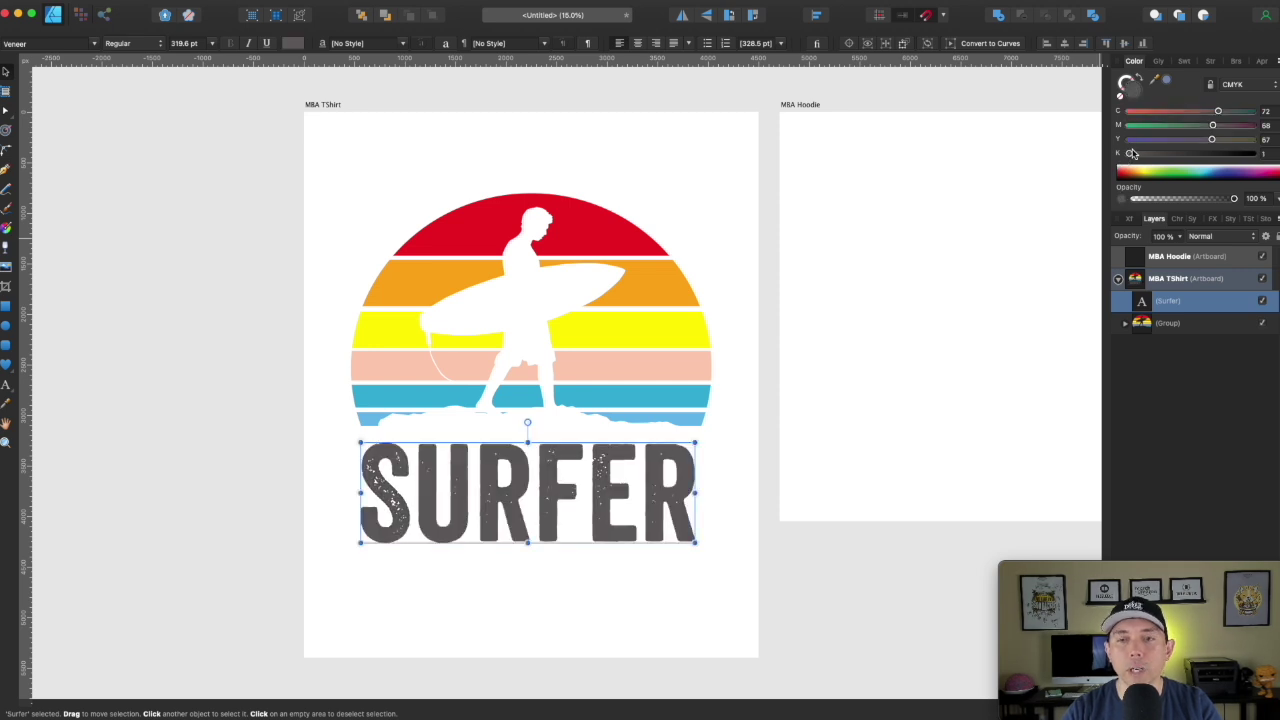
{"action": "left_click", "coordinate": [1129, 139]}
{"action": "left_click", "coordinate": [1129, 125]}
{"action": "left_click", "coordinate": [1129, 111]}
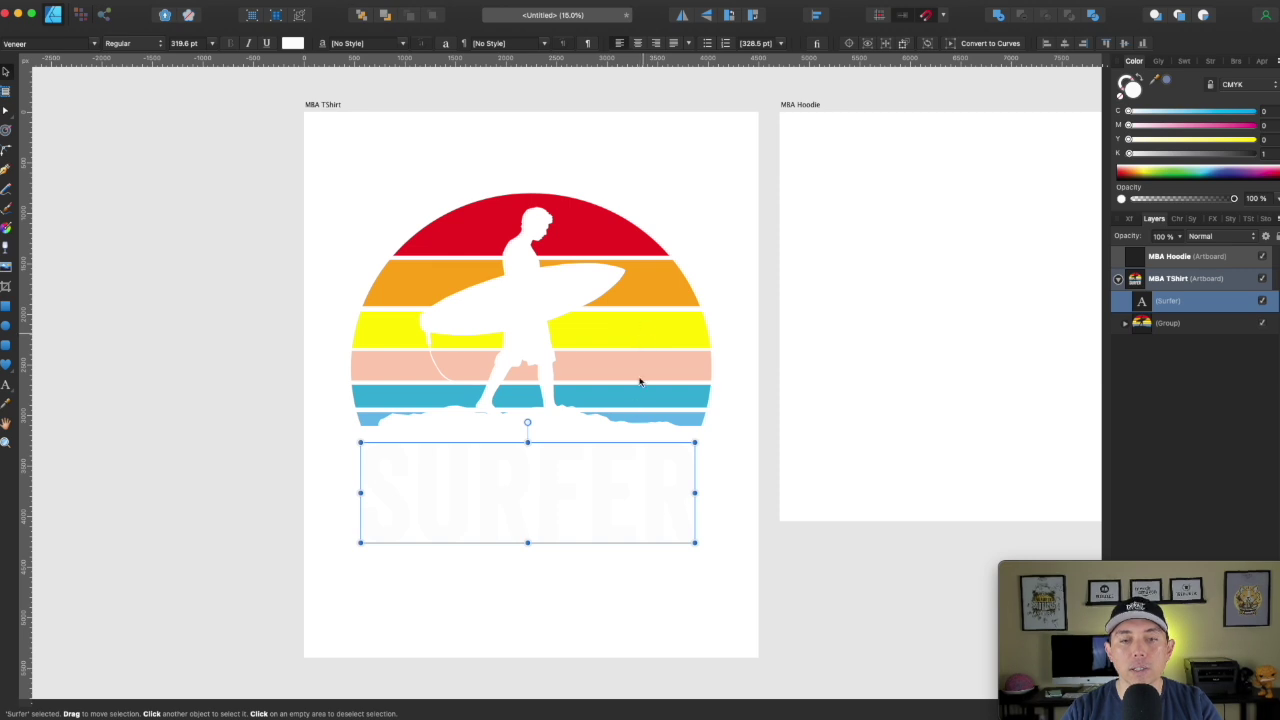
Recolor the "Surfer" text with the peach color sampled from the sunset's fourth stripe and deselect it.
{"action": "left_click_drag", "start_coordinate": [1164, 81], "coordinate": [660, 366]}
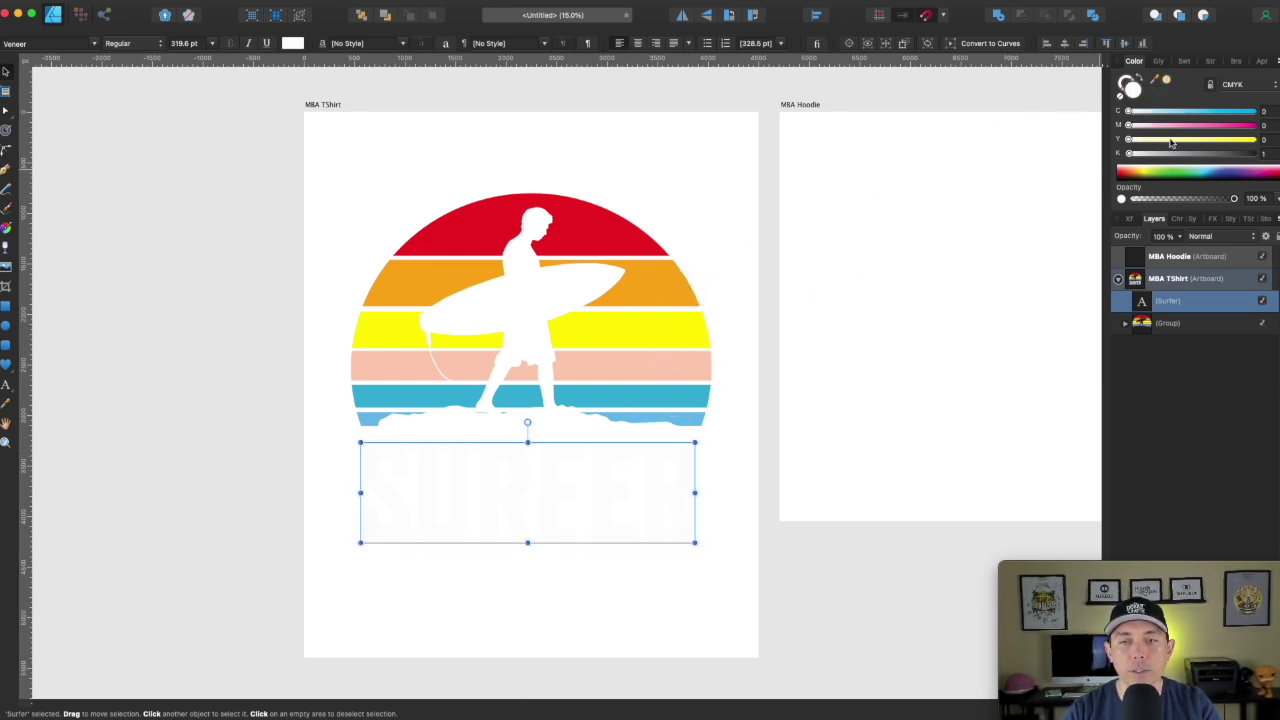
{"action": "left_click", "coordinate": [1166, 80]}
{"action": "left_click", "coordinate": [694, 135]}
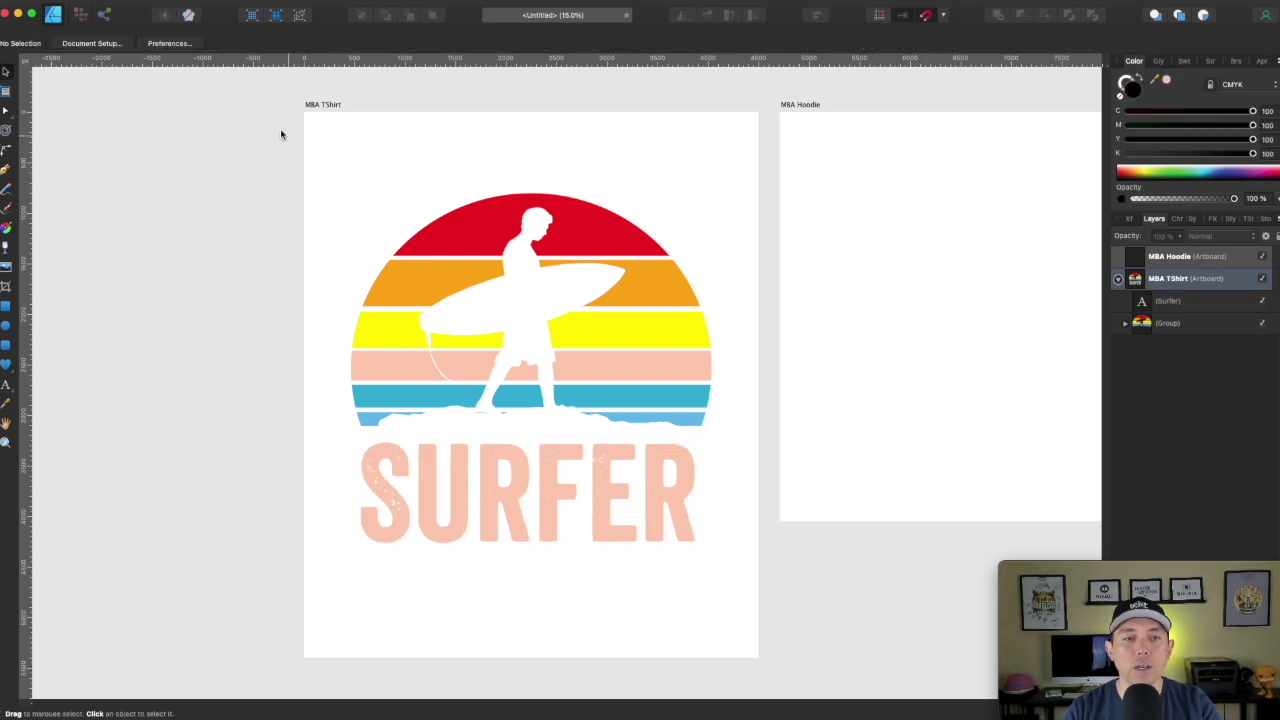
Set up a PNG export of the MBA TShirt artboard at 4500 x 5400 px with the area set to Selection Only.
{"action": "left_click", "coordinate": [321, 103]}
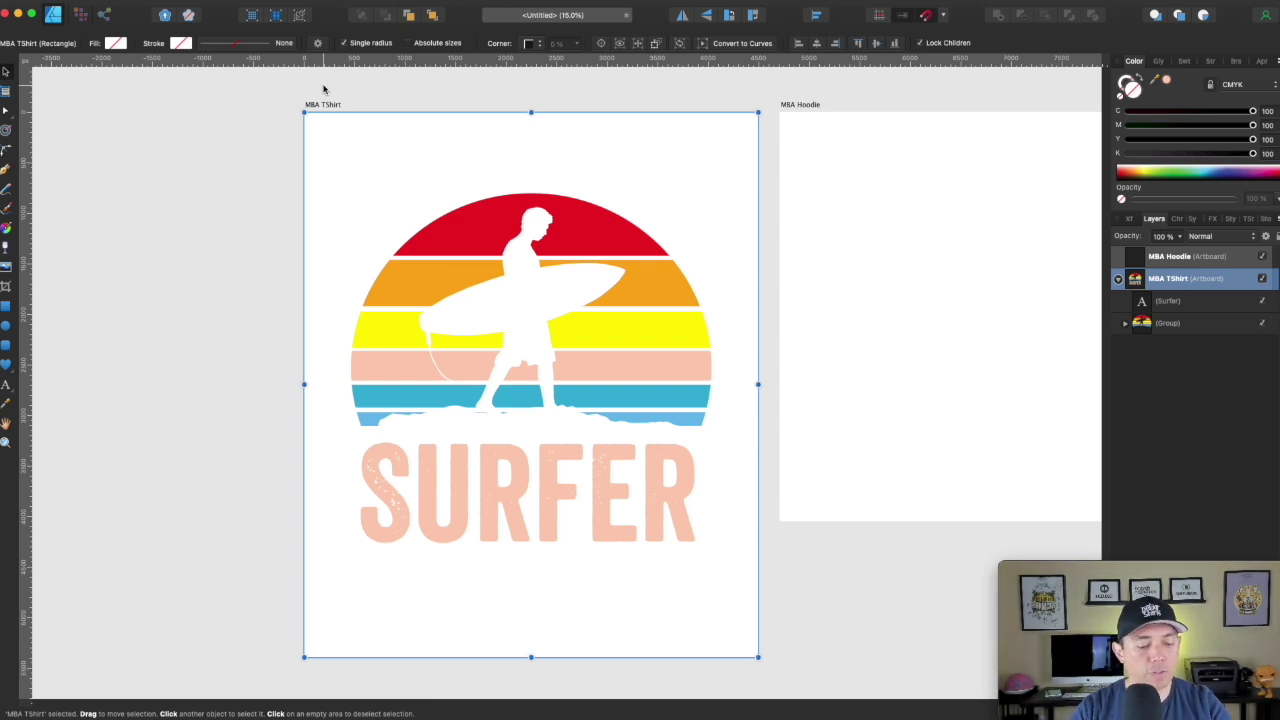
{"action": "key", "text": "super+alt+shift+s"}
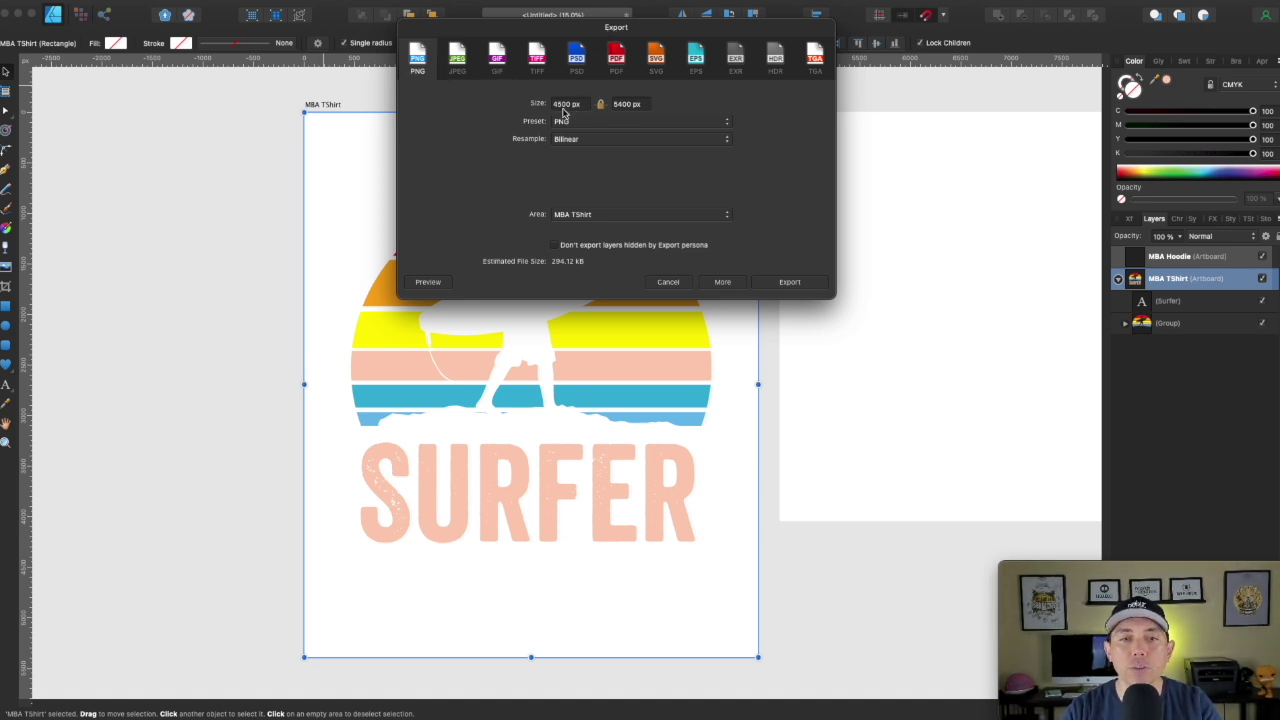
{"action": "left_click", "coordinate": [653, 218]}
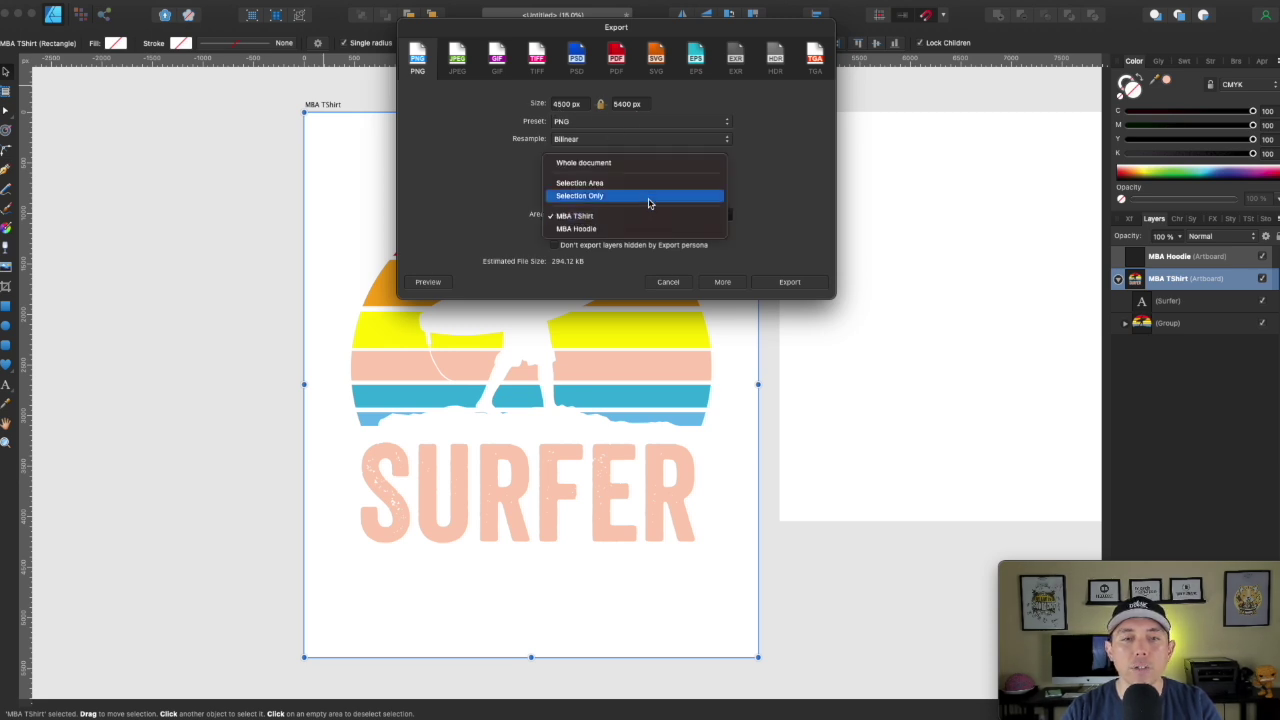
{"action": "left_click", "coordinate": [643, 195]}
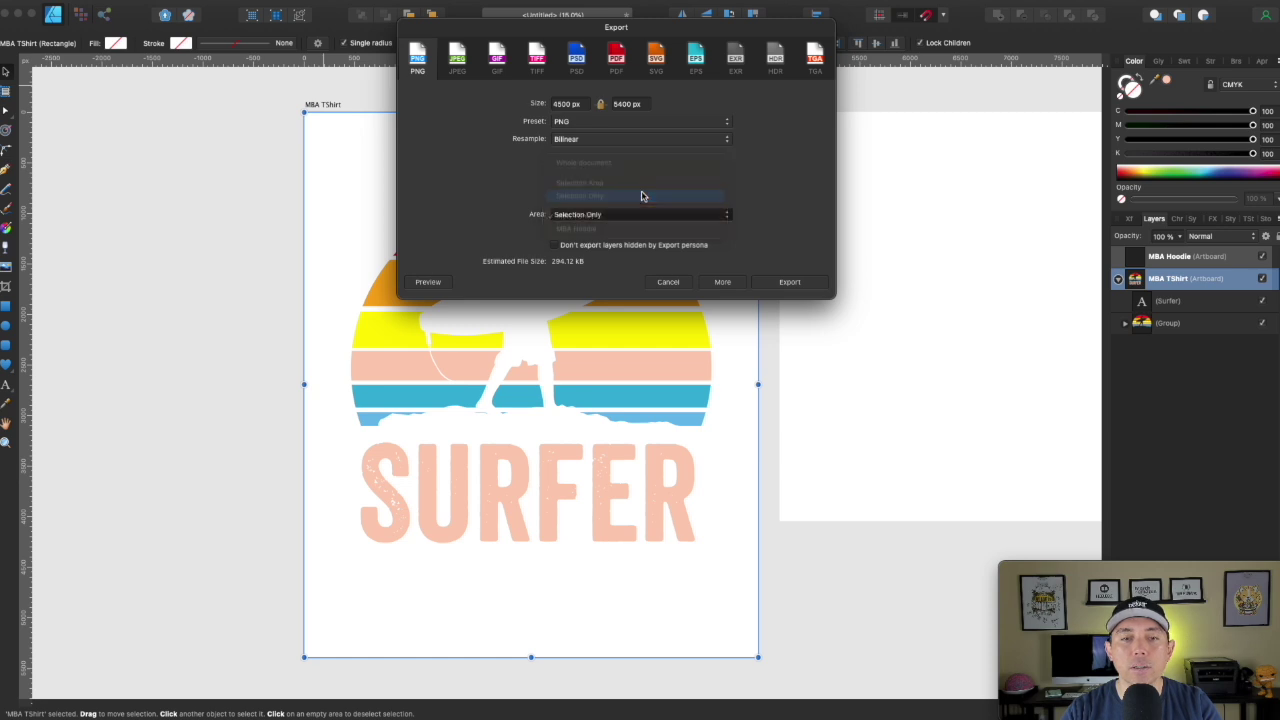
Export the design to the Desktop as "Surfer" and close the preview of the exported image.
{"action": "left_click", "coordinate": [790, 283]}
{"action": "type", "text": "Sr"}
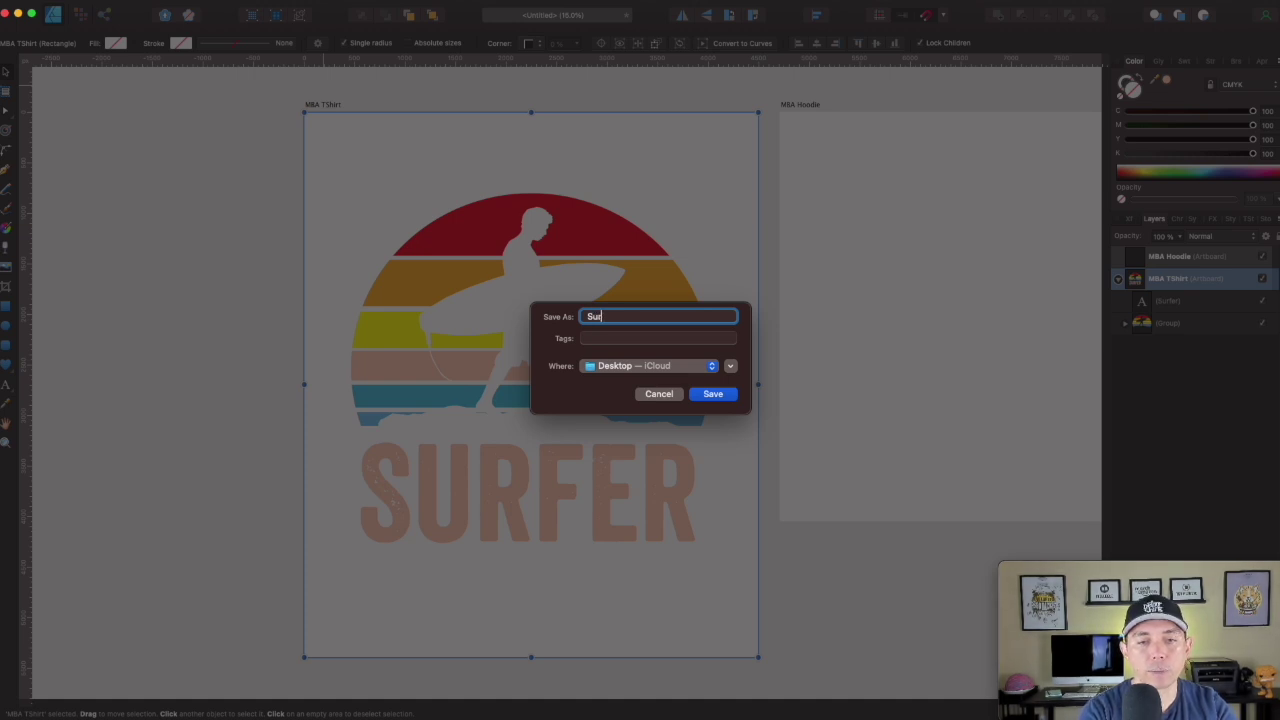
{"action": "type", "text": "fer"}
{"action": "key", "text": "Return"}
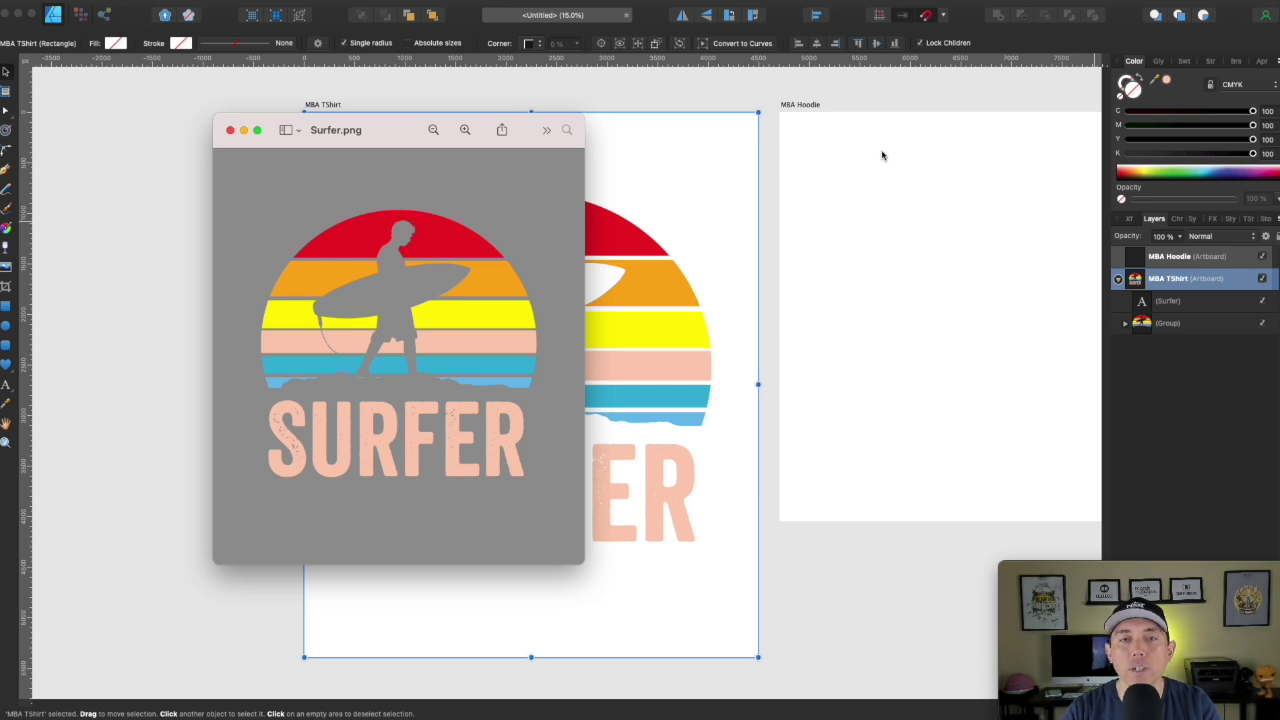
{"action": "left_click", "coordinate": [229, 131]}
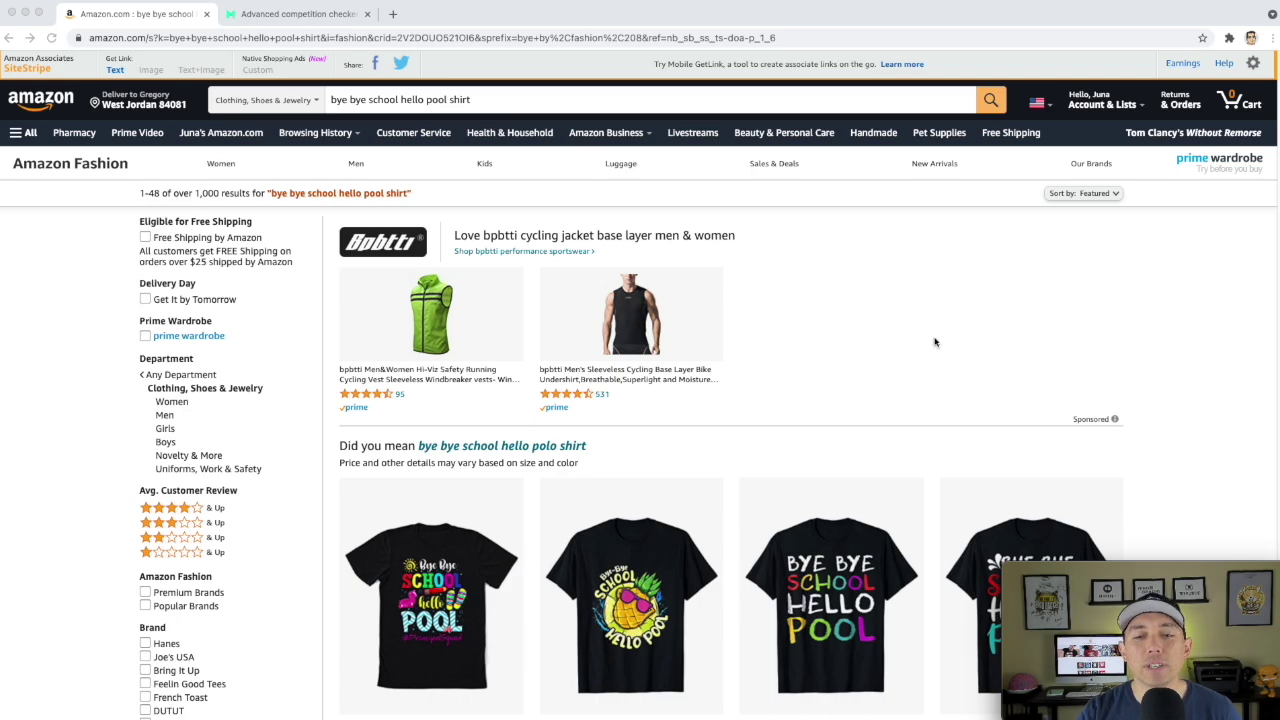
Examine the shirt designs and best-seller ranks in the Amazon results for "bye bye school hello pool shirt".
{"action": "scroll", "coordinate": [933, 343], "scroll_direction": "down", "scroll_amount": 3}
{"action": "scroll", "coordinate": [933, 343], "scroll_direction": "down", "scroll_amount": 1}
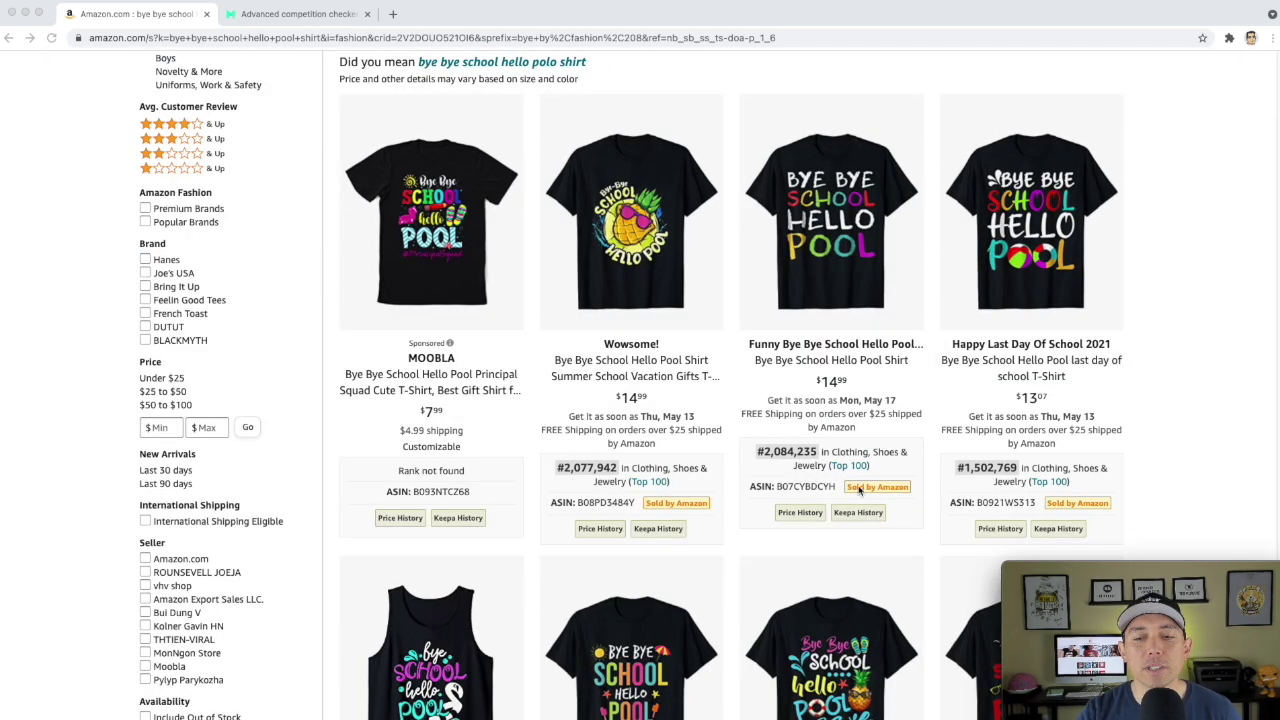
{"action": "scroll", "coordinate": [983, 469], "scroll_direction": "down", "scroll_amount": 2}
{"action": "scroll", "coordinate": [894, 391], "scroll_direction": "down", "scroll_amount": 2}
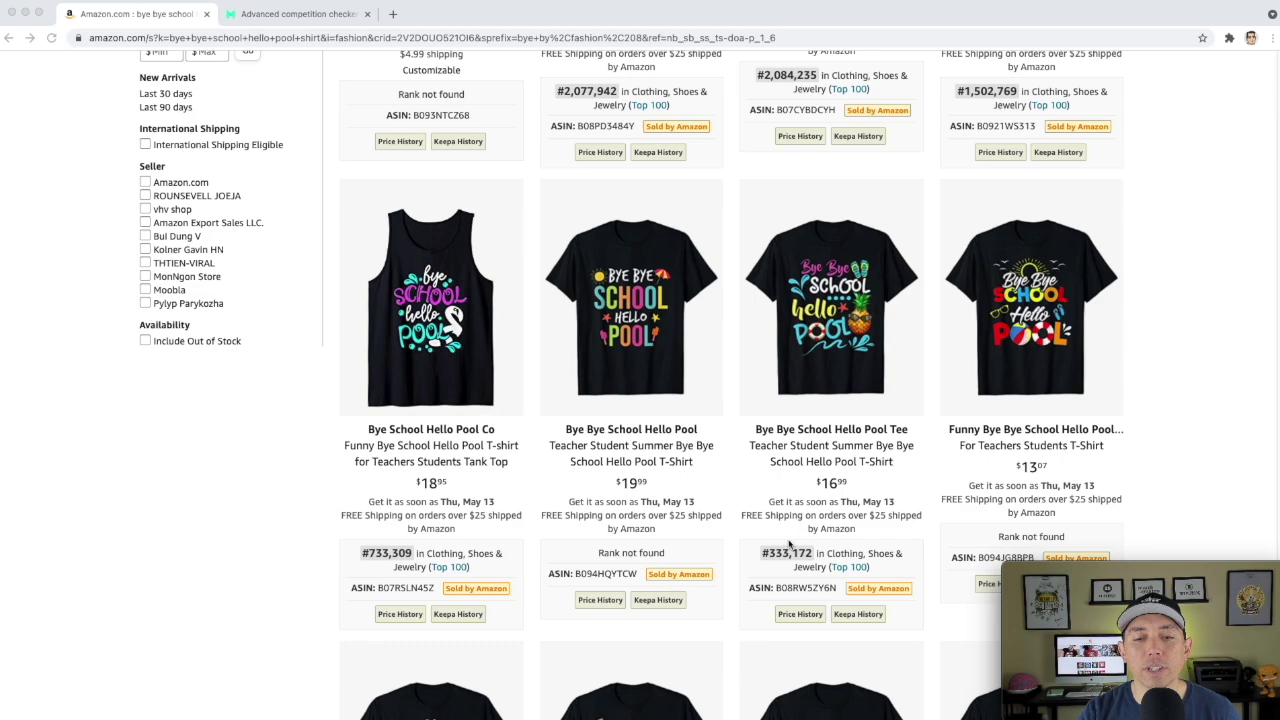
{"action": "scroll", "coordinate": [787, 540], "scroll_direction": "down", "scroll_amount": 1}
{"action": "scroll", "coordinate": [380, 432], "scroll_direction": "down", "scroll_amount": 3}
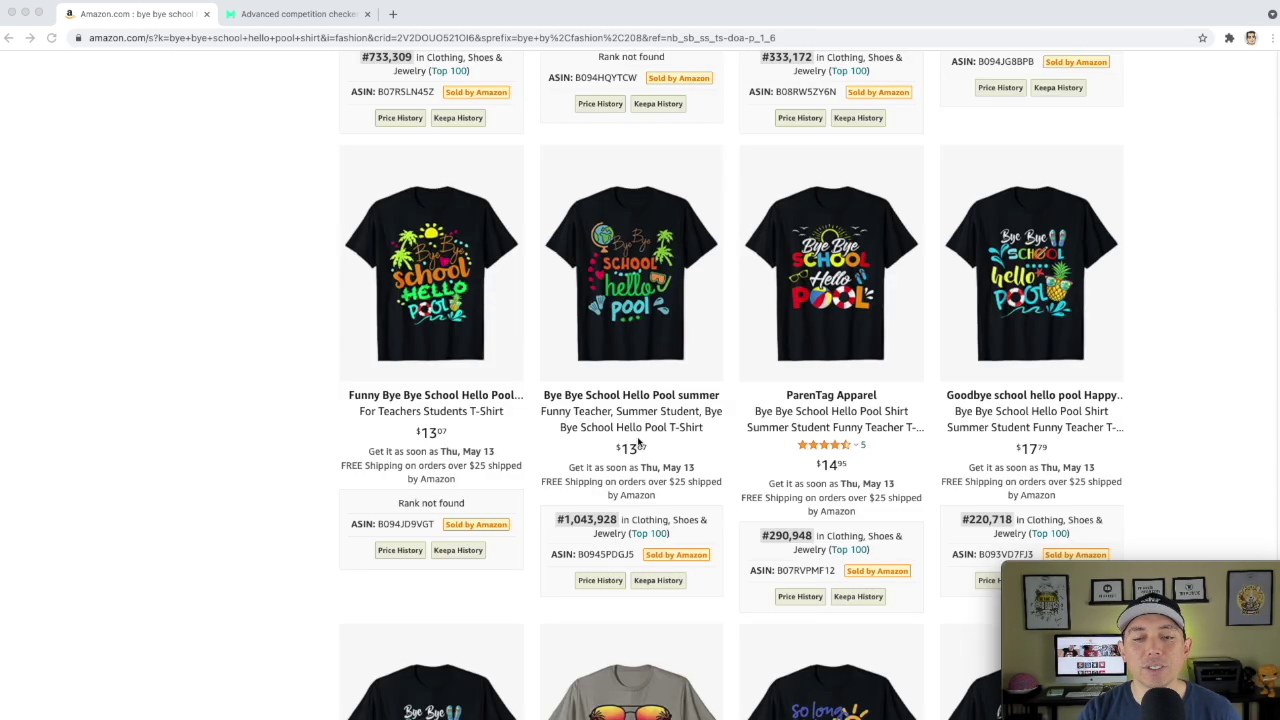
{"action": "scroll", "coordinate": [940, 422], "scroll_direction": "down", "scroll_amount": 2}
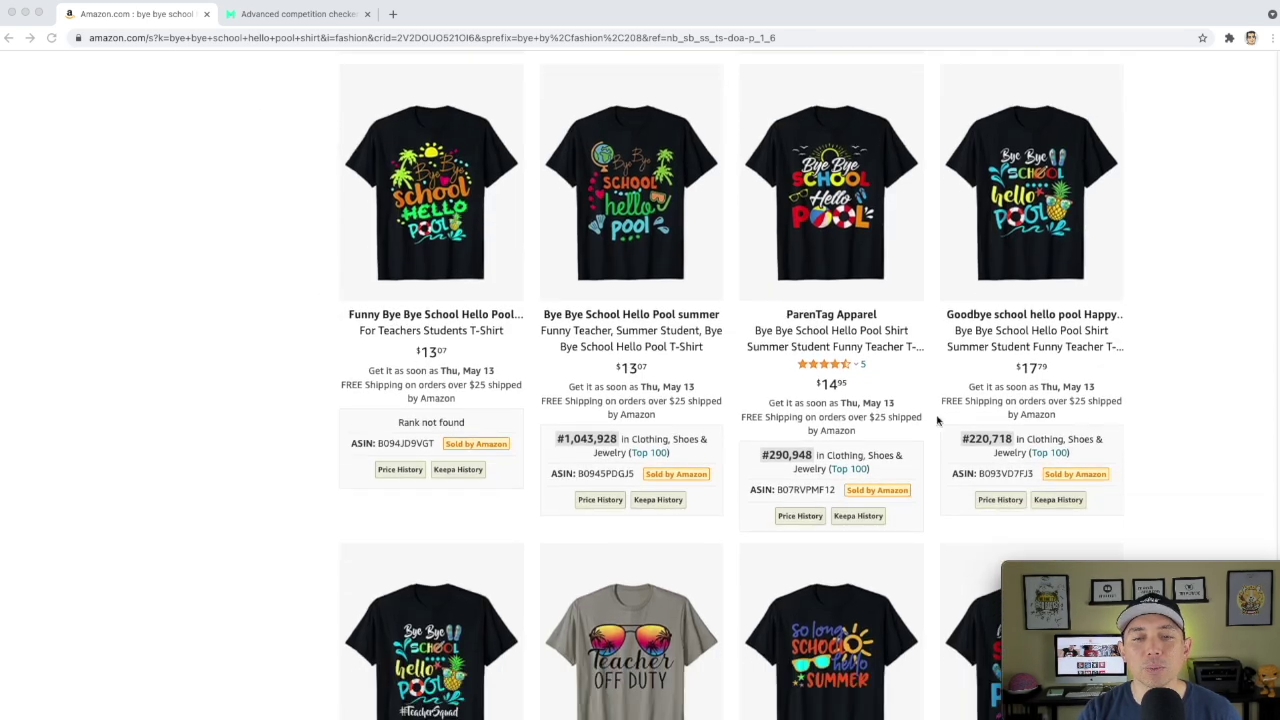
Check the Merch Informer competition report for "bye bye school hello pool" and return to the beginning of the Amazon results.
{"action": "left_click", "coordinate": [321, 14]}
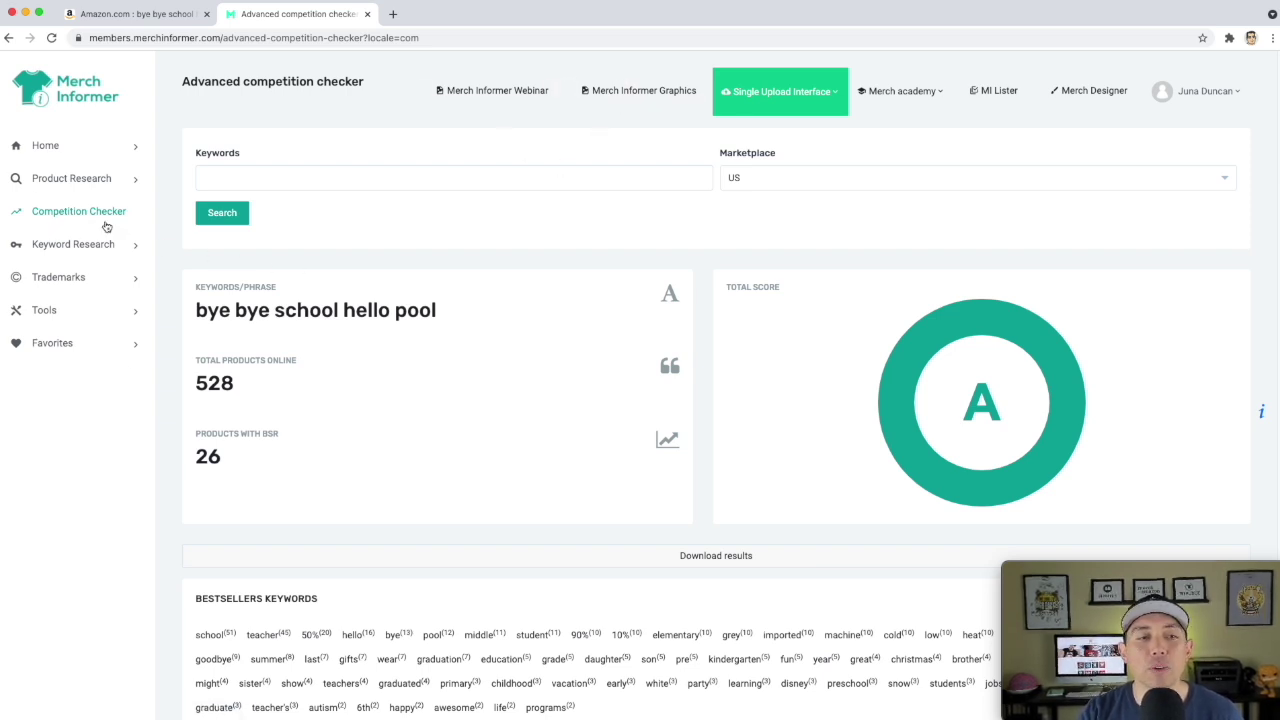
{"action": "left_click", "coordinate": [142, 17]}
{"action": "scroll", "coordinate": [702, 306], "scroll_direction": "up", "scroll_amount": 10}
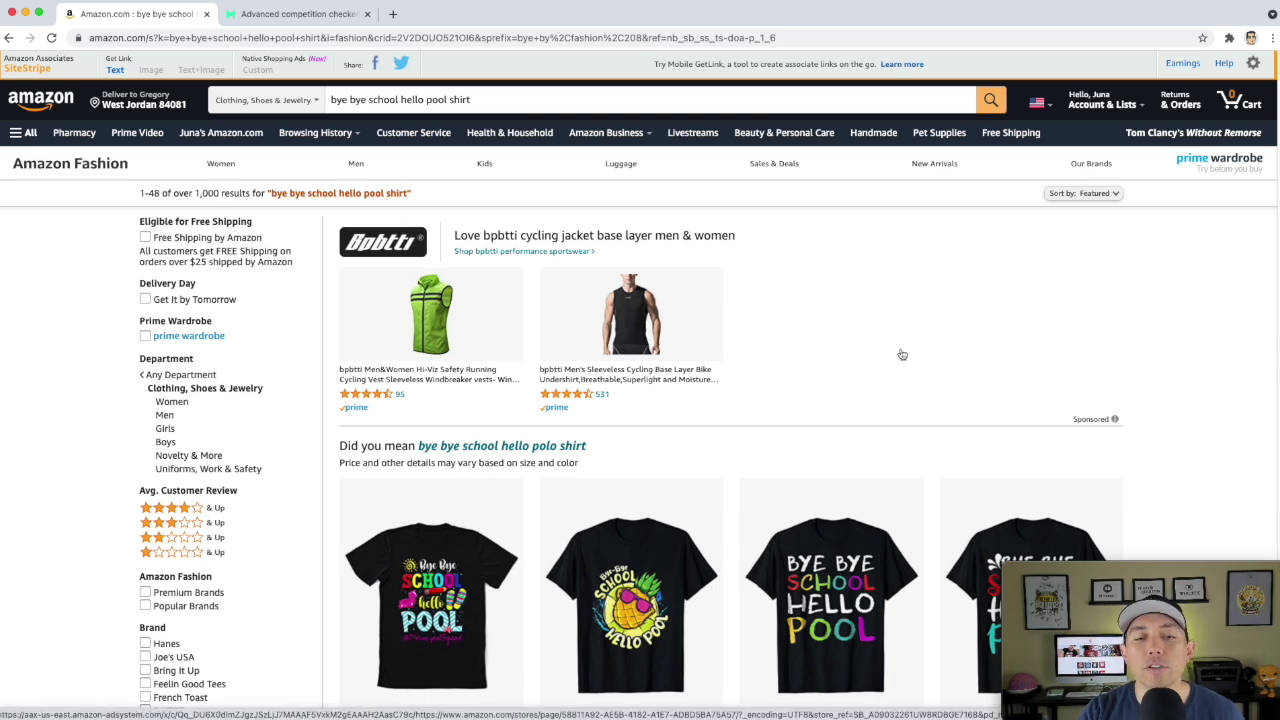
Inspect the first row of "Bye Bye School Hello Pool" shirts, including the product details of the plain multicolored-text design.
{"action": "scroll", "coordinate": [902, 355], "scroll_direction": "down", "scroll_amount": 3}
{"action": "mouse_move", "coordinate": [500, 368]}
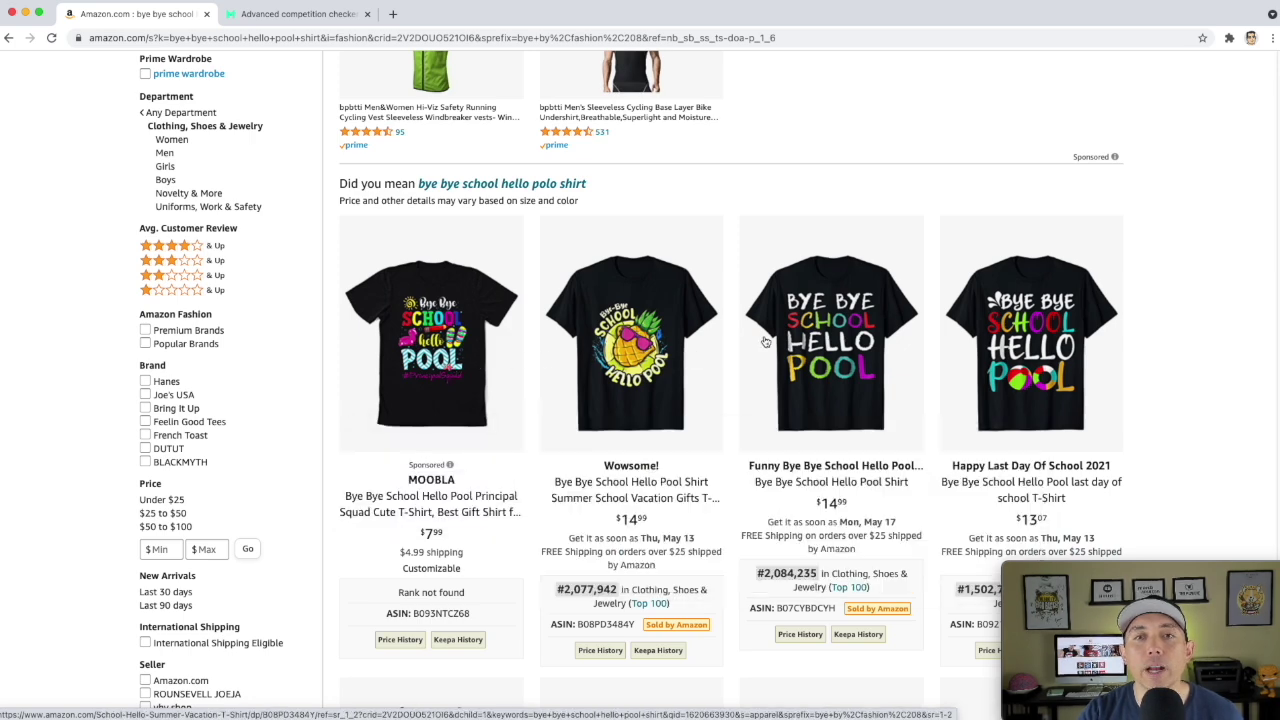
{"action": "mouse_move", "coordinate": [1045, 350]}
{"action": "mouse_move", "coordinate": [870, 342]}
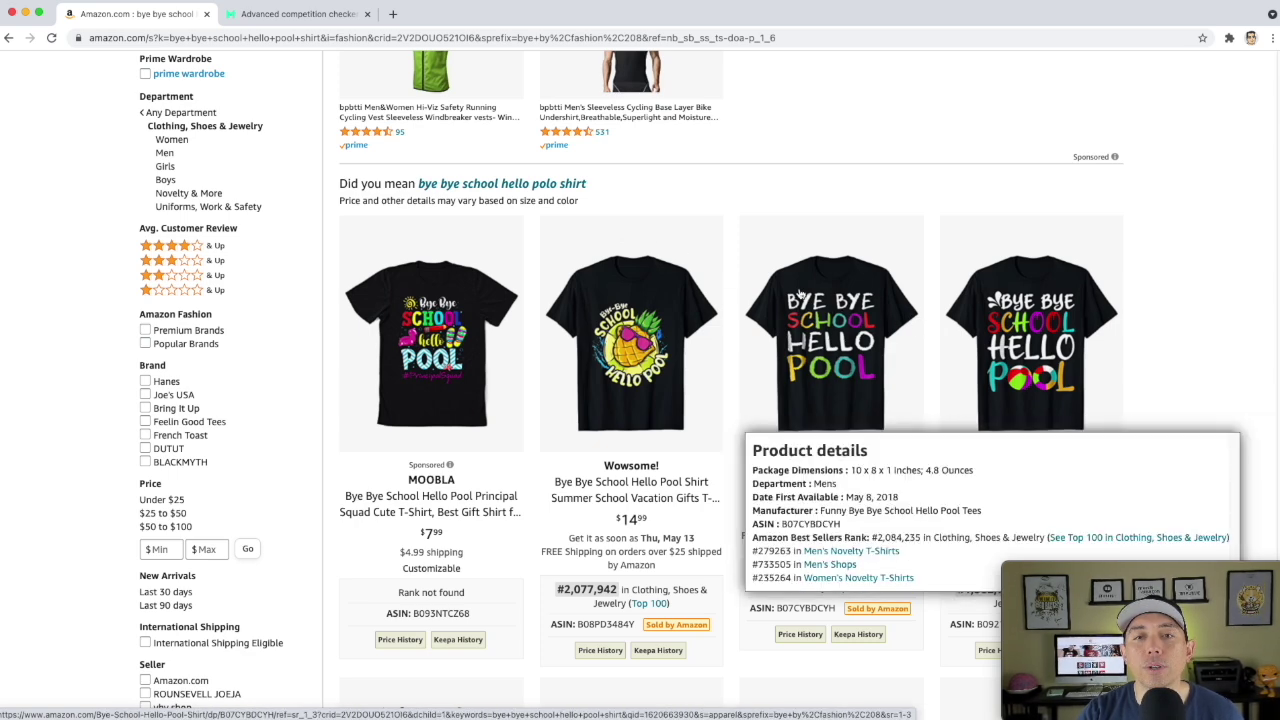
{"action": "mouse_move", "coordinate": [985, 281]}
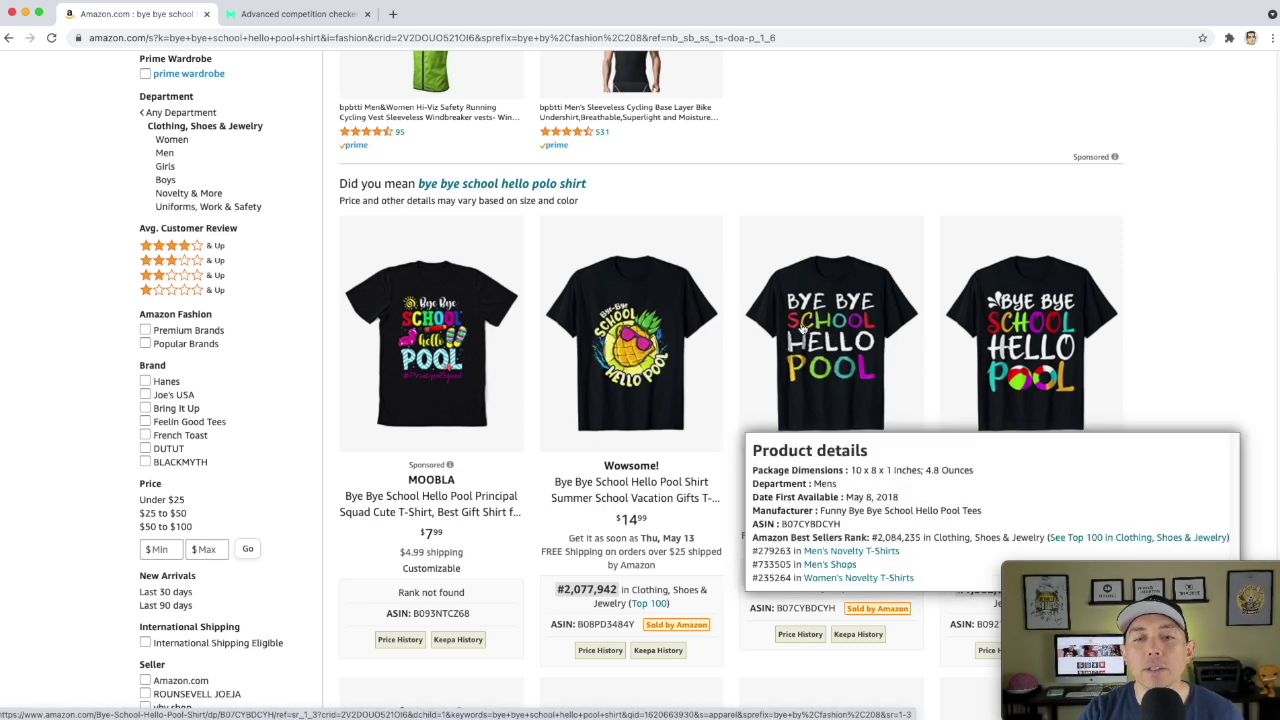
{"action": "mouse_move", "coordinate": [970, 390]}
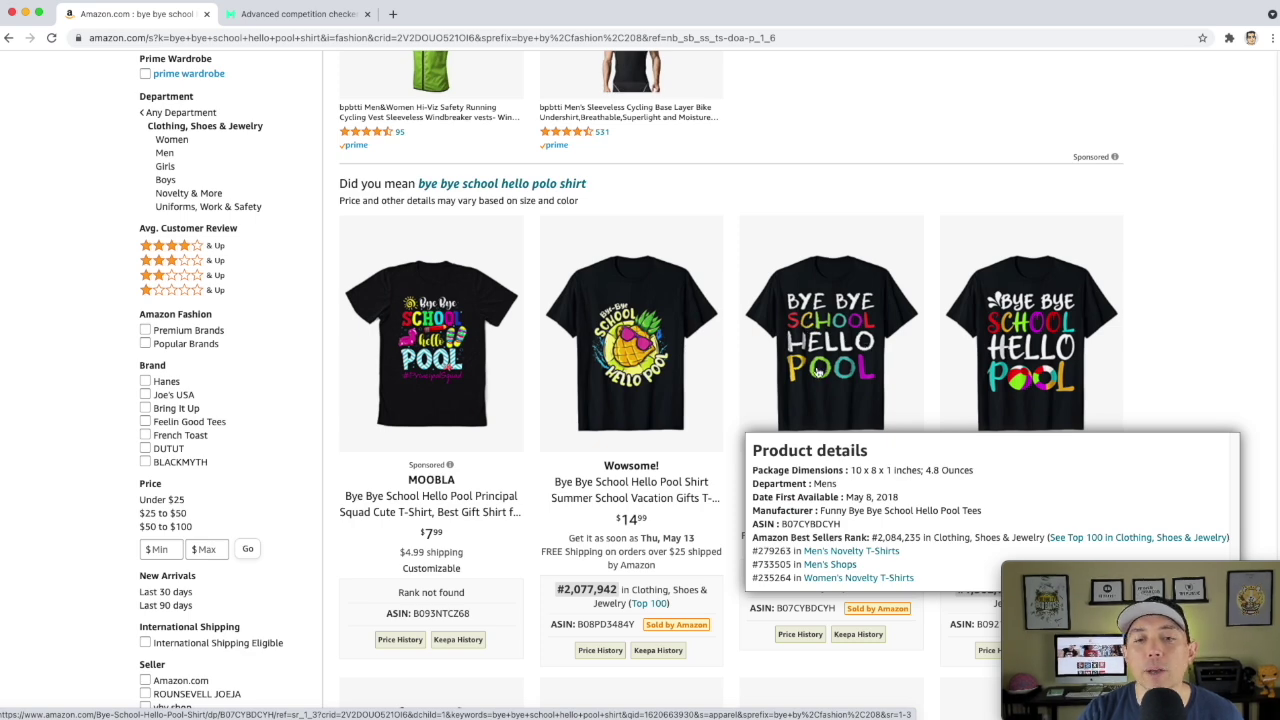
{"action": "scroll", "coordinate": [794, 240], "scroll_direction": "up", "scroll_amount": 5}
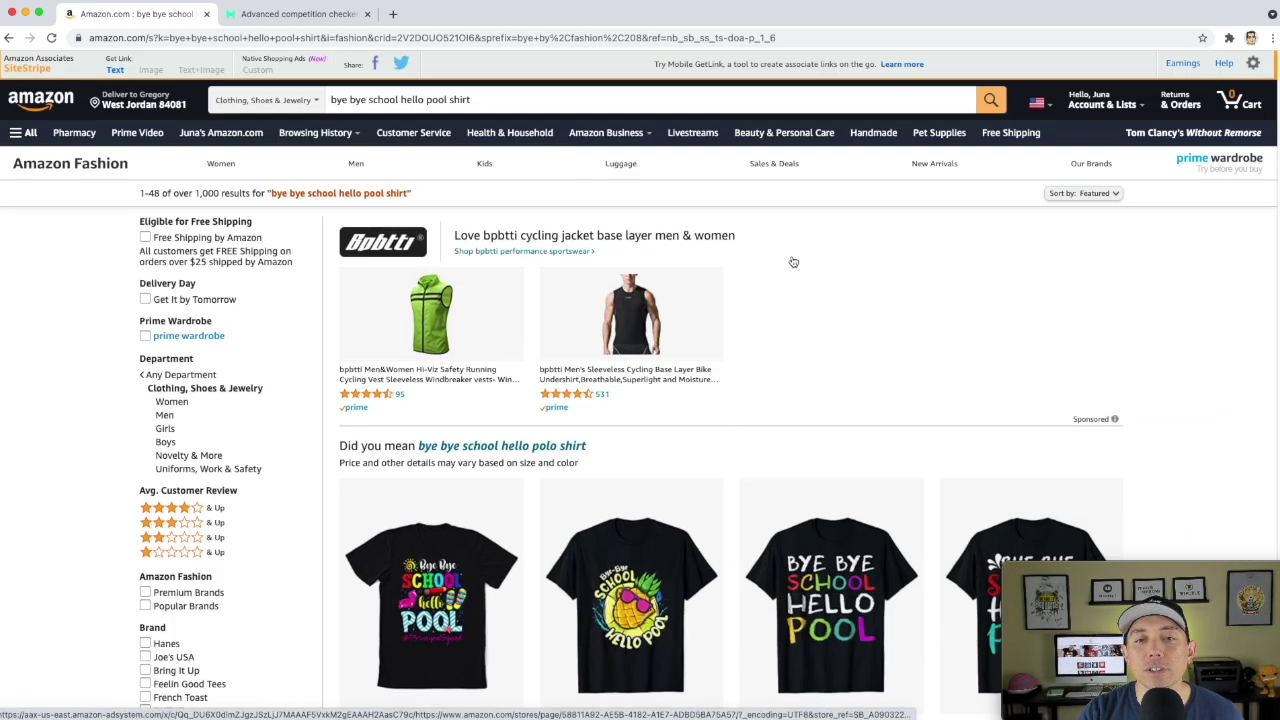